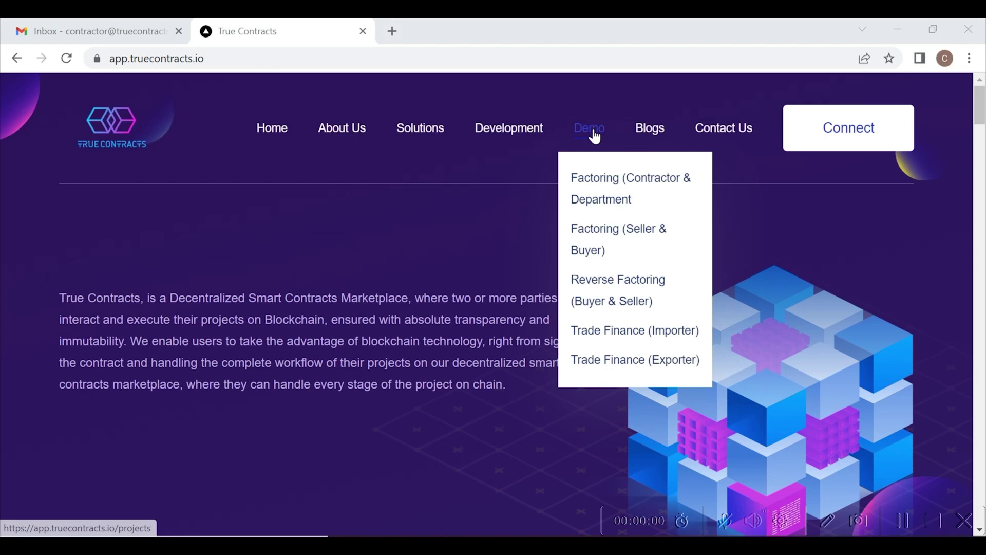
Open the Factoring (Contractor & Department) demo and log in as the contractor with the account password.
click(595, 173)
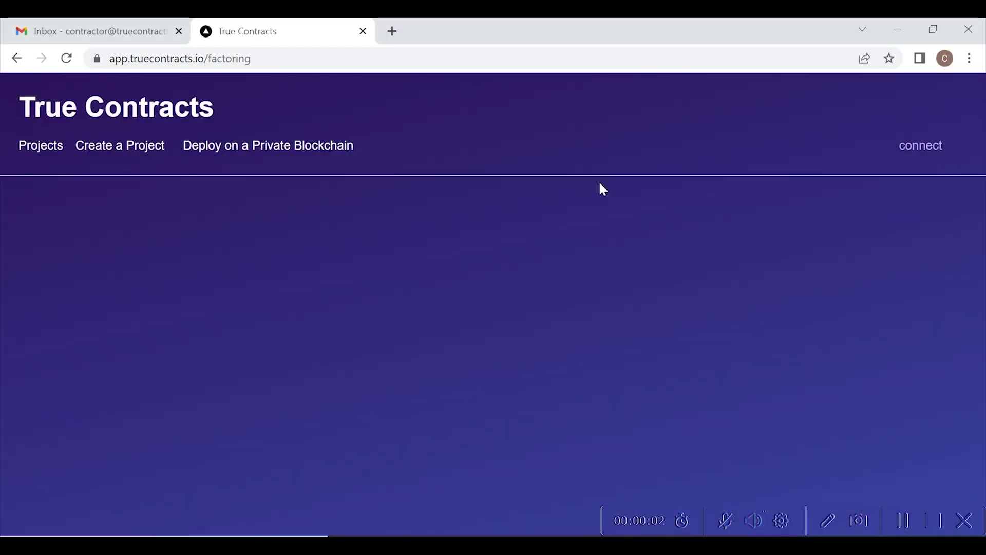
click(914, 149)
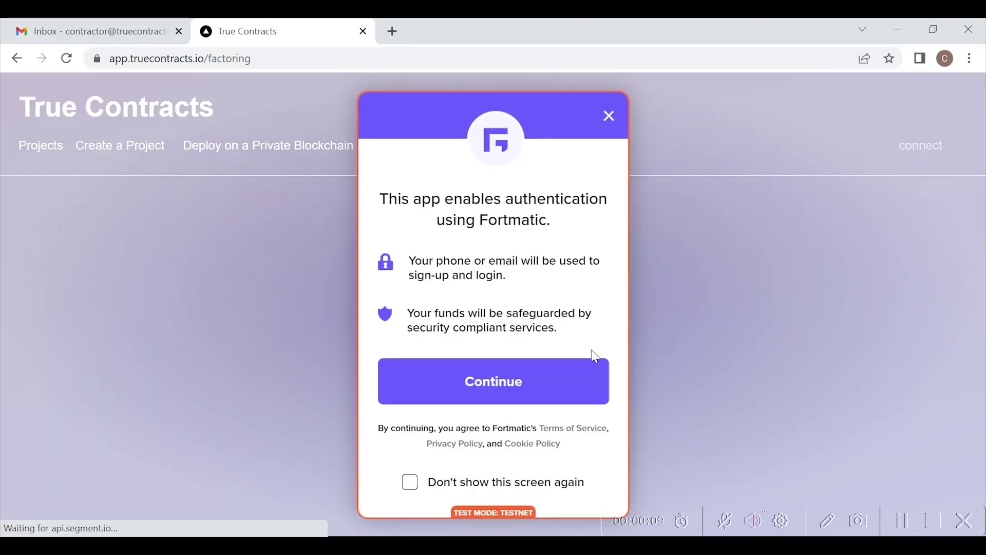
click(526, 376)
click(469, 389)
text(•••••••••)
click(492, 400)
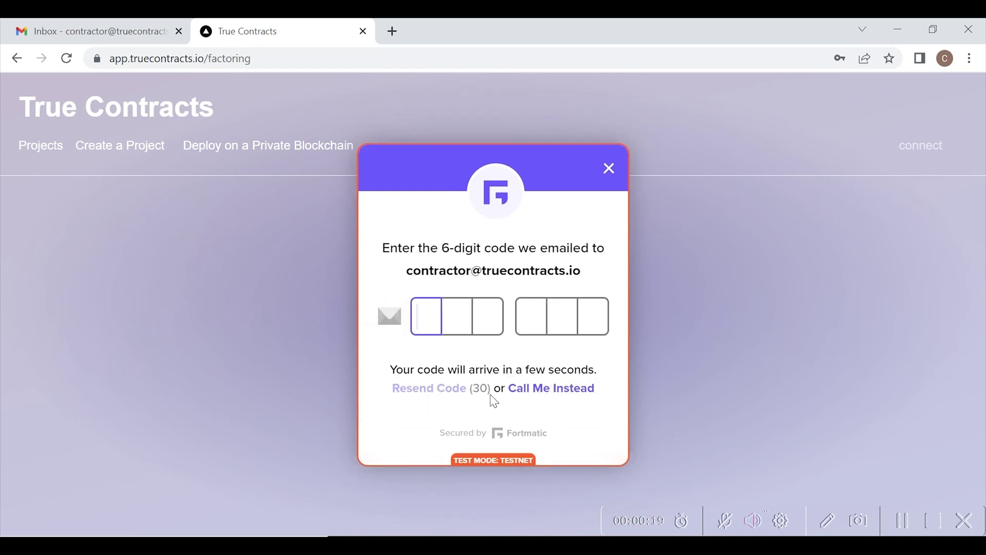
Get the Fortmatic verification code from the Gmail inbox and enter it in the app.
click(92, 32)
click(264, 142)
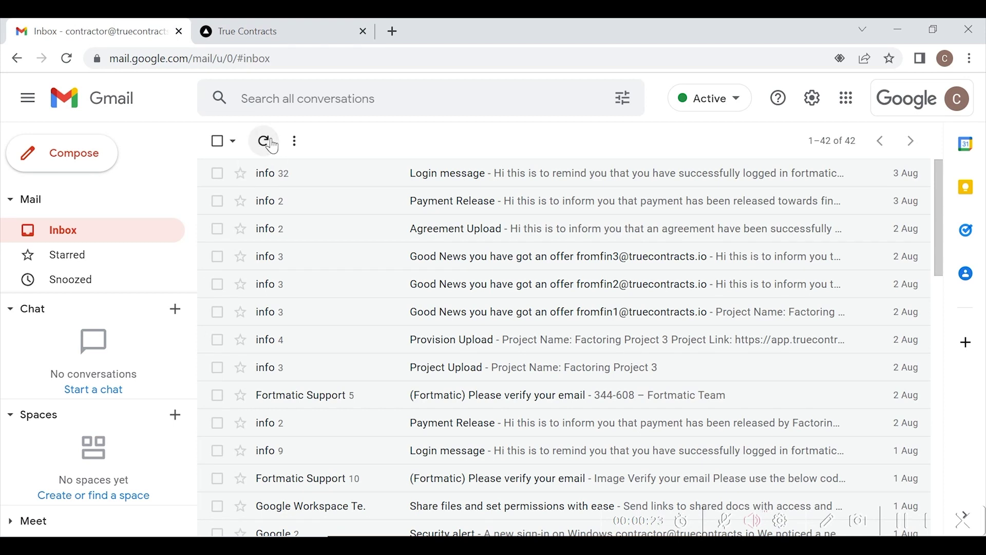
click(272, 147)
click(506, 177)
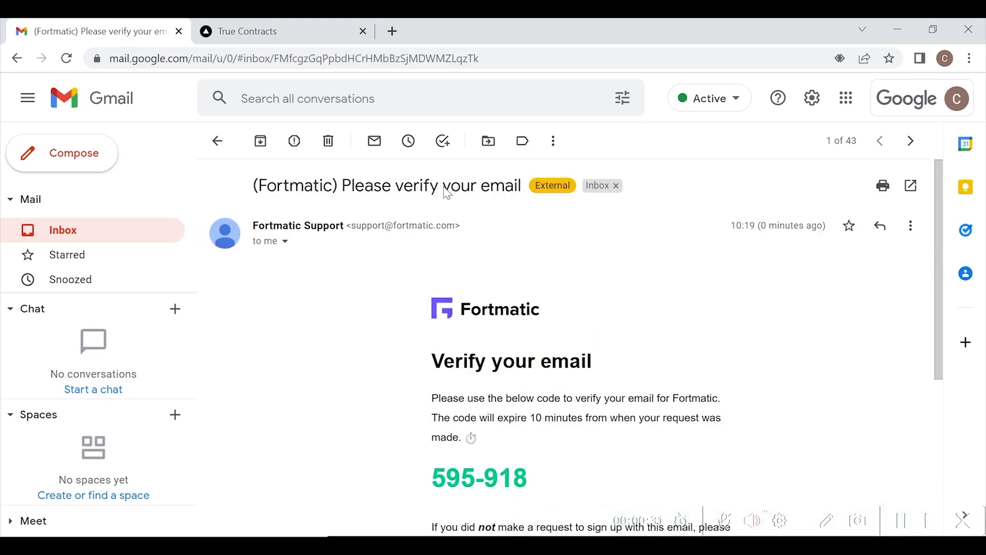
click(278, 28)
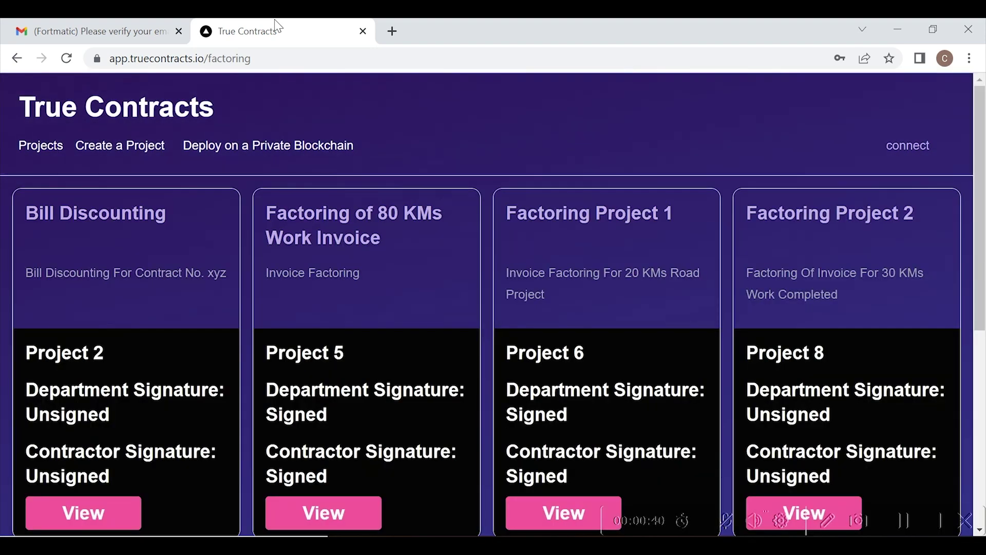
Start a new project named 'Factoring Project 4', described 'Invoice Factoring For 40 KMs Work Completed', addressed to the department's email.
scroll(736, 185, down, 2)
scroll(735, 185, up, 2)
click(133, 148)
click(296, 227)
text(Factoring Project 4)
click(298, 284)
text(Inv)
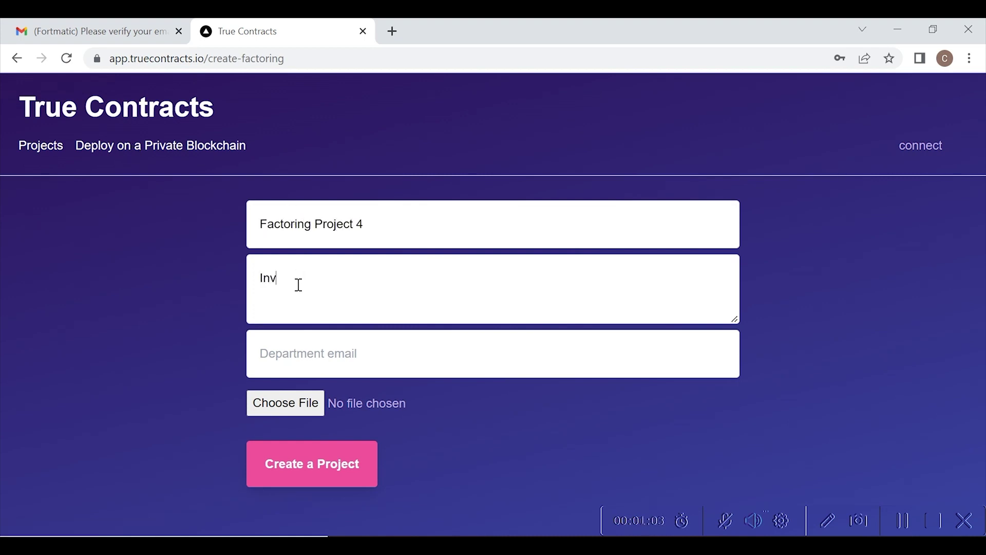
text(oice Factoring For 40 KMs Work Completed)
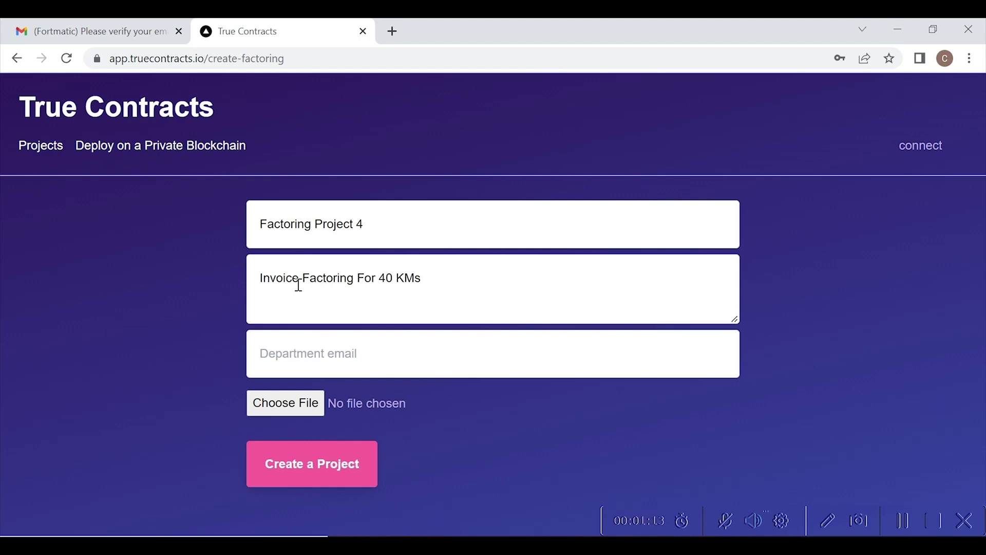
click(346, 351)
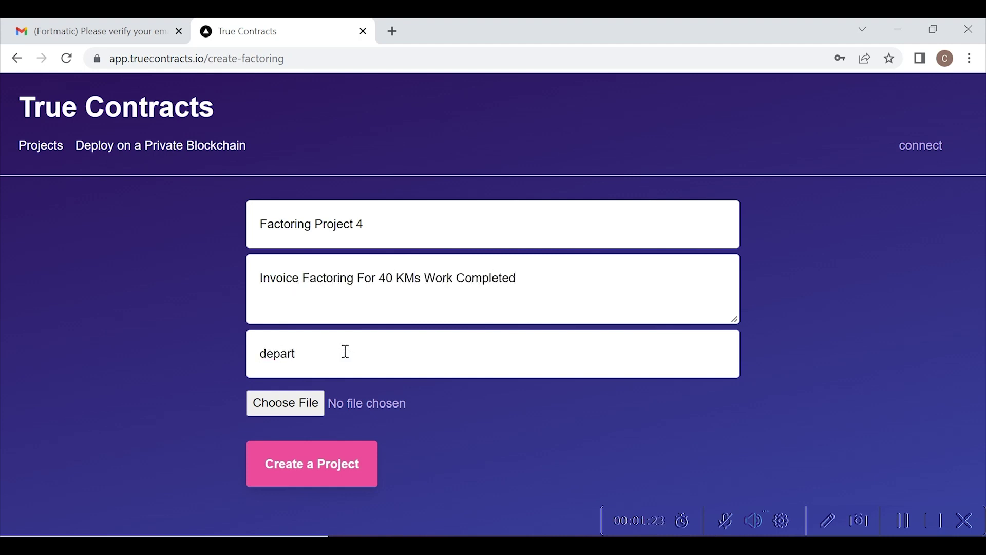
Attach the contractor–department agreement PDF, submit the project, and approve the Fortmatic transaction.
click(286, 402)
click(242, 136)
click(342, 363)
scroll(838, 384, down, 3)
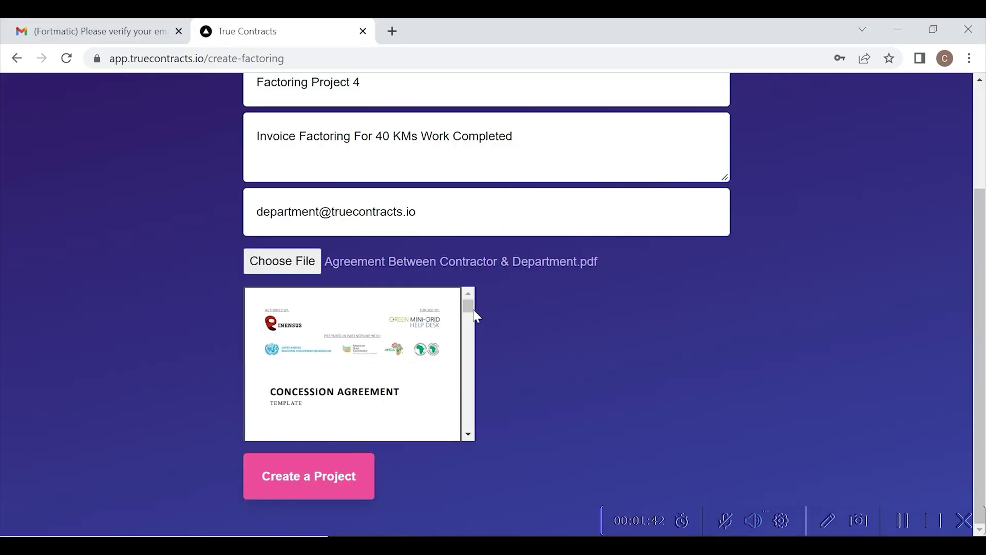
drag(469, 306, 469, 434)
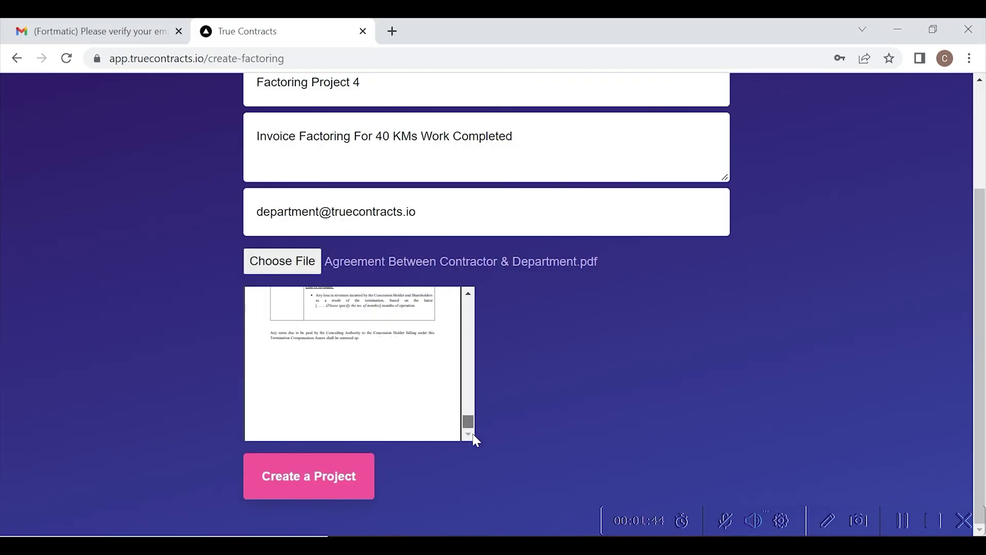
click(324, 489)
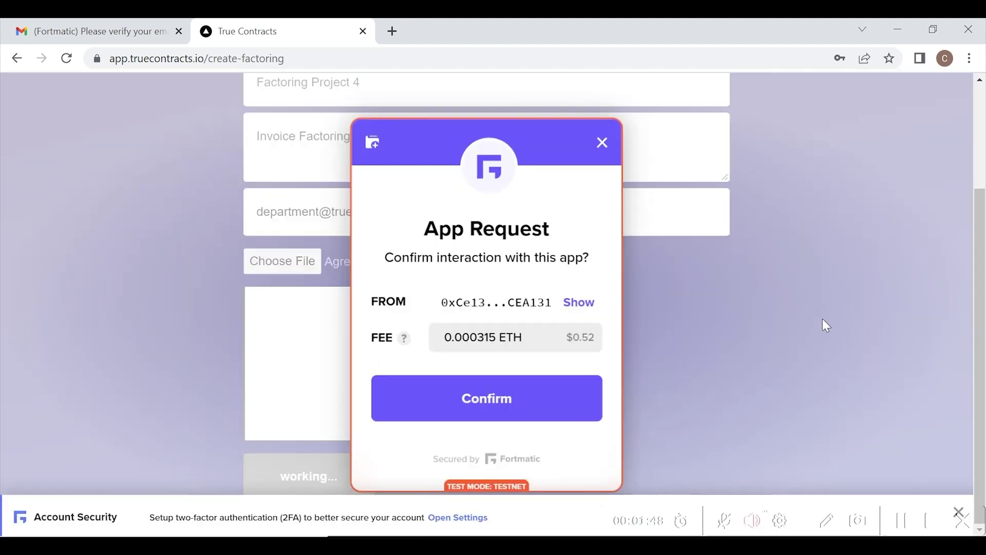
click(524, 399)
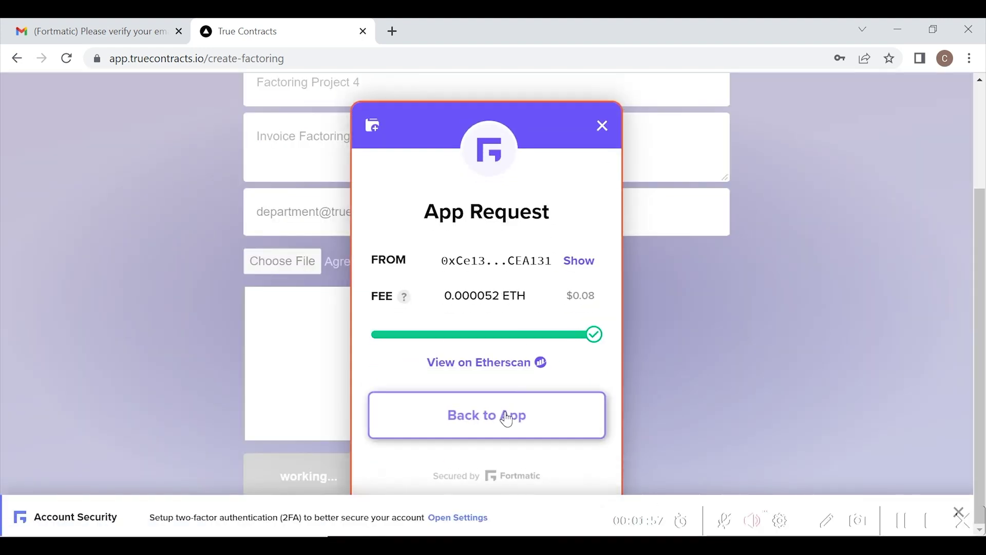
click(488, 413)
Open the Project Upload email in the department's inbox and follow its project link.
key(alt+Tab)
click(121, 137)
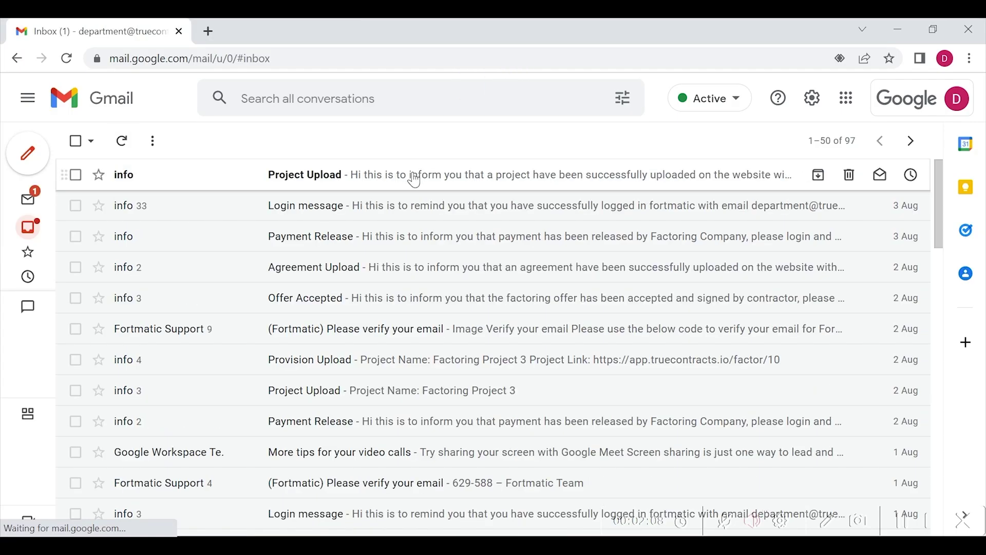
click(415, 180)
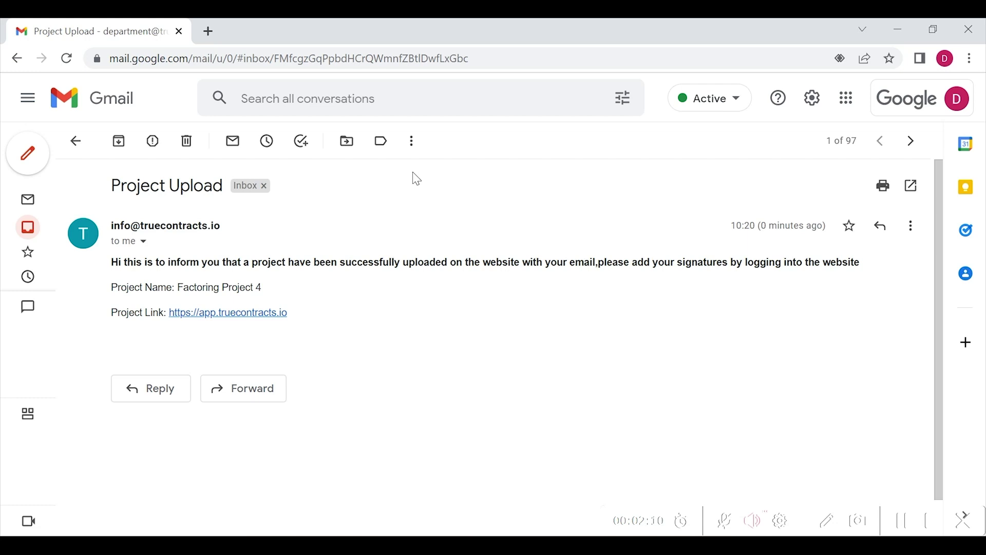
click(235, 319)
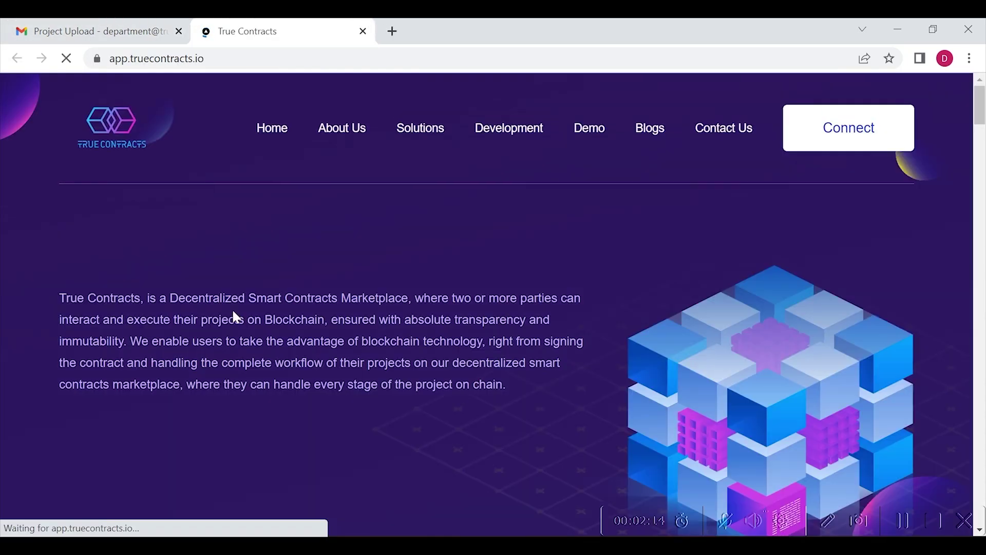
Open the Factoring (Contractor & Department) demo and log in as the department with its password.
mouse_move(589, 149)
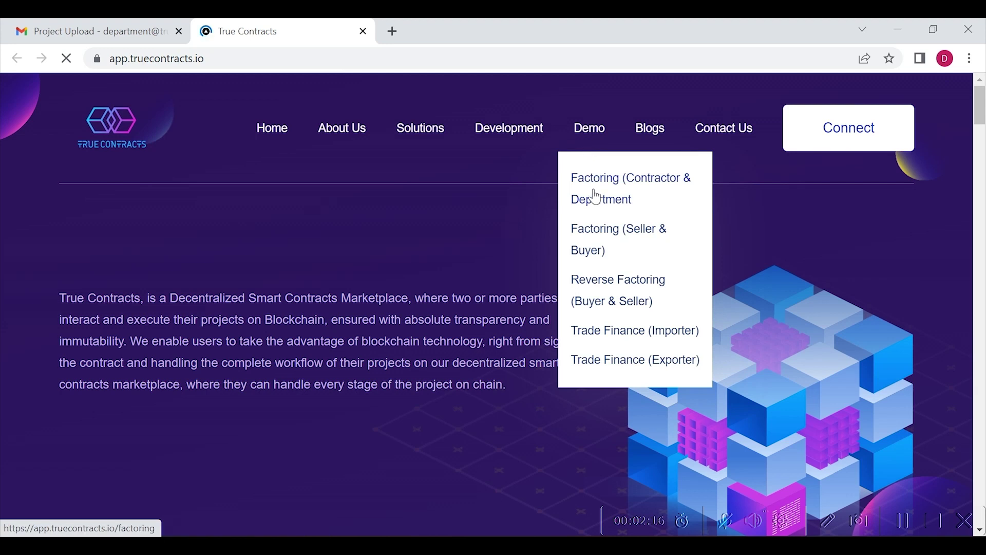
click(596, 197)
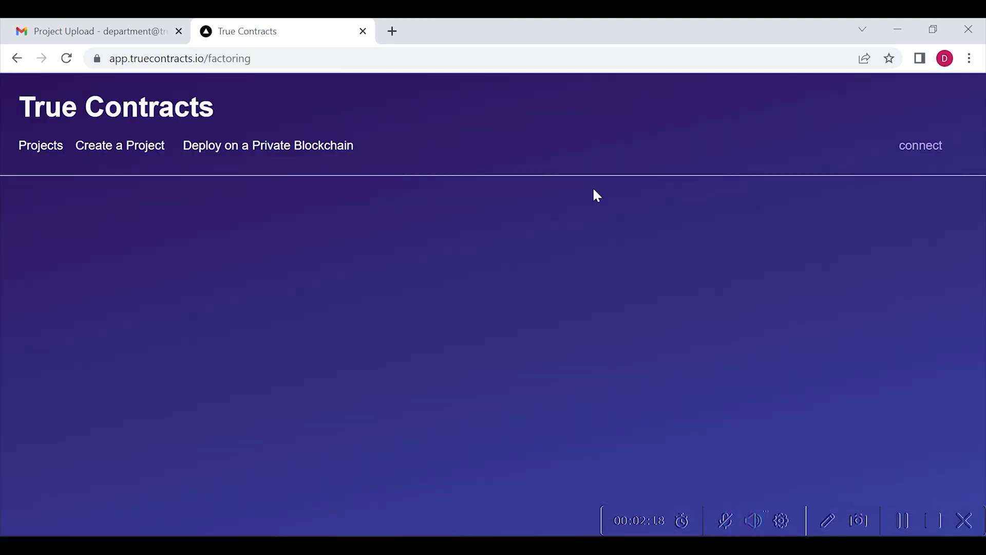
click(924, 150)
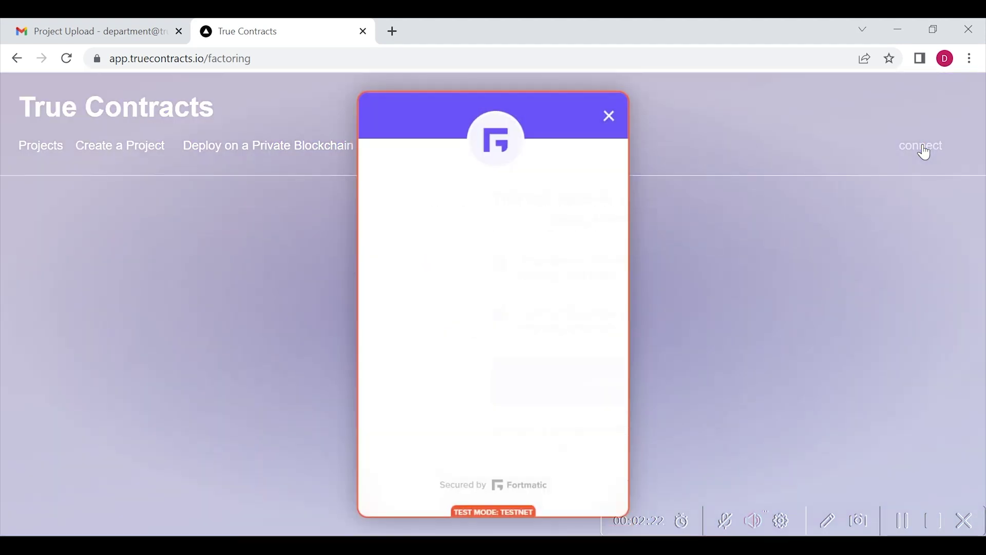
click(487, 392)
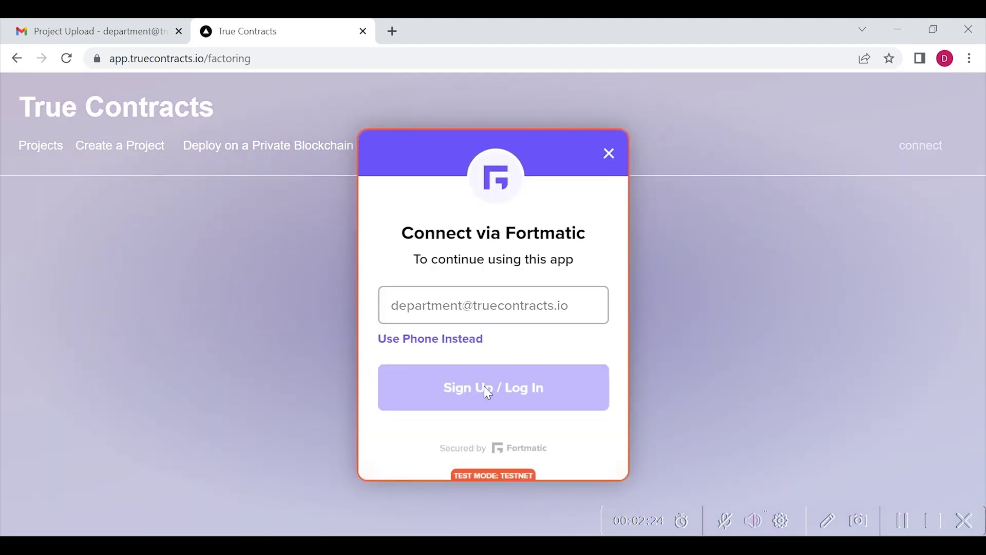
text(••••)
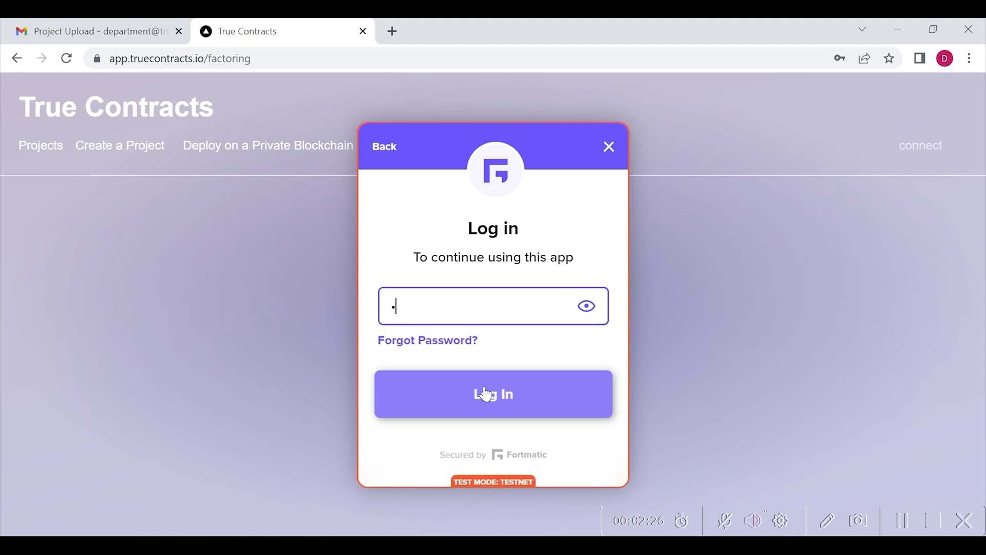
text(••••)
click(514, 399)
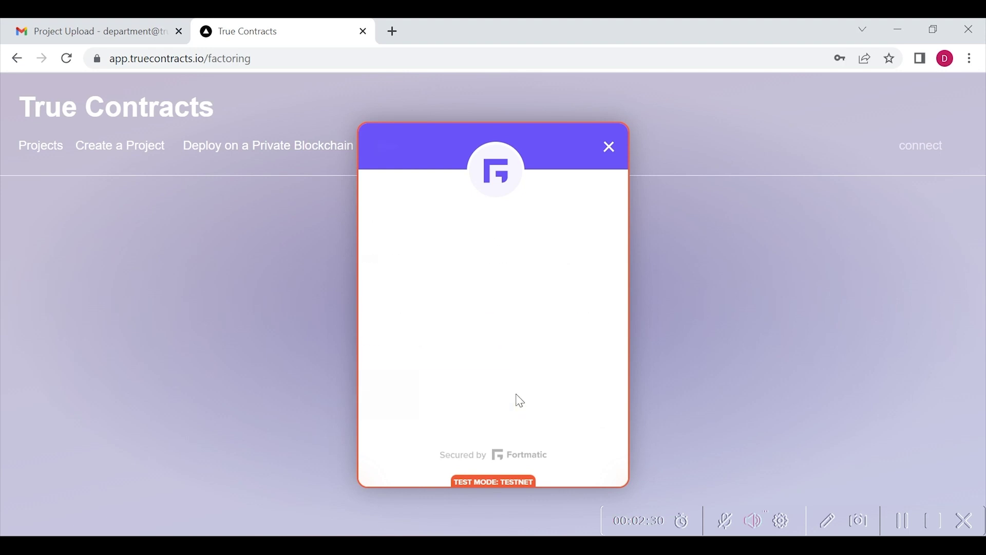
Fetch the department's verification code from the refreshed inbox and enter it in the app.
click(93, 31)
click(78, 145)
click(122, 140)
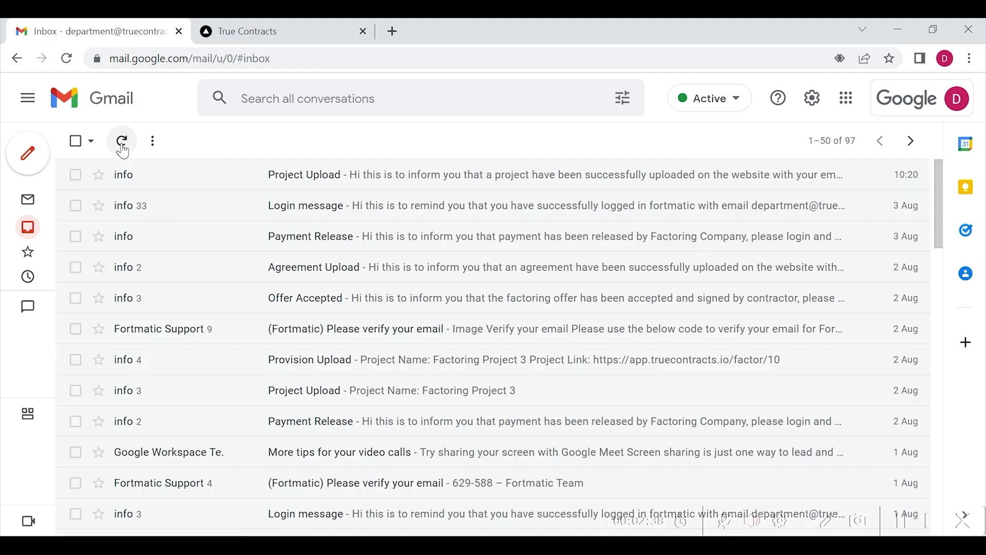
click(356, 175)
click(305, 25)
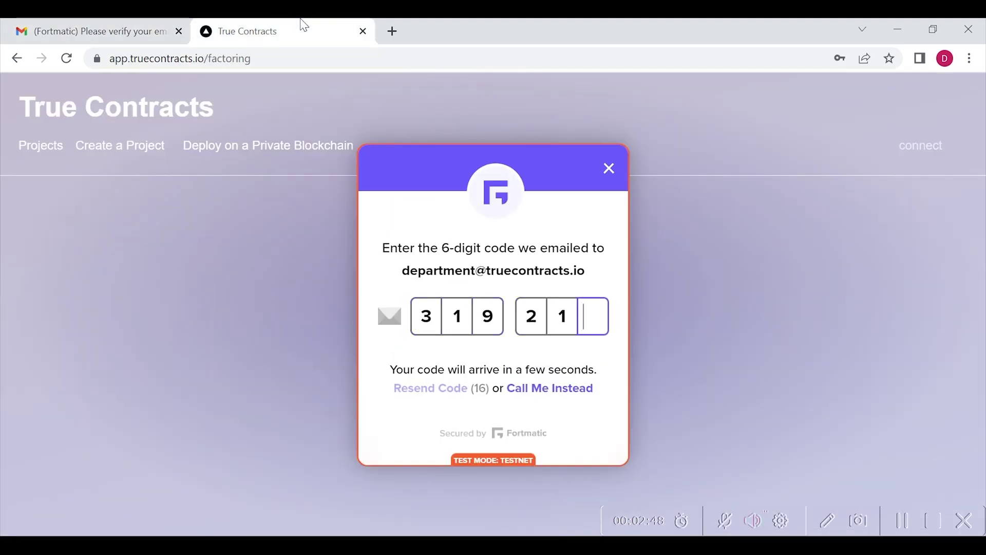
Open Project 11 (Factoring Project 4) and scroll through its concession agreement PDF.
click(564, 508)
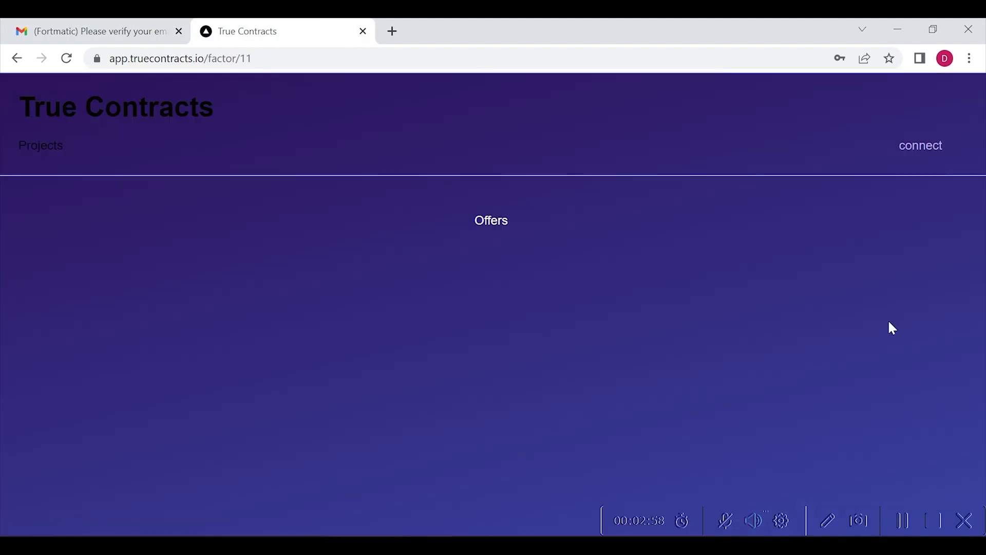
scroll(961, 302, down, 3)
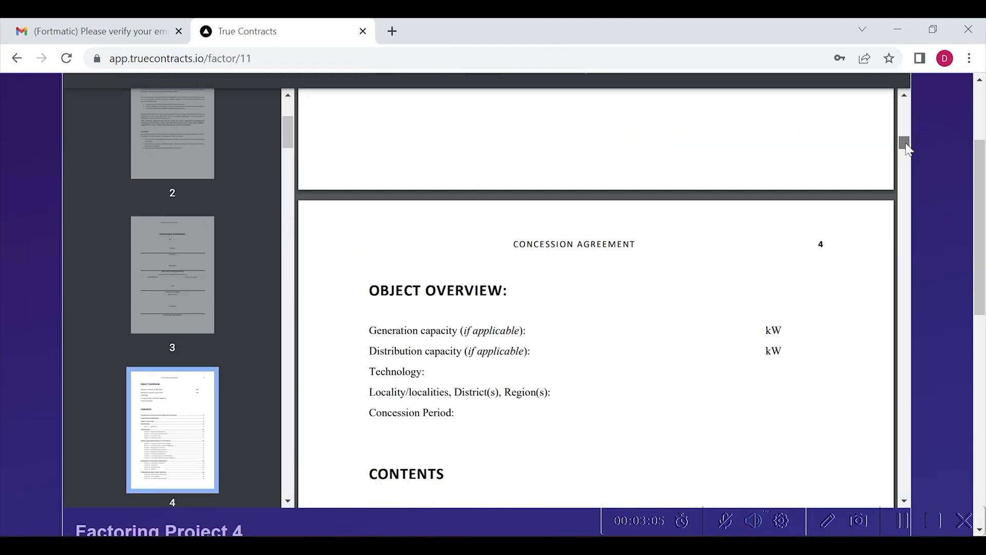
drag(908, 149, 921, 106)
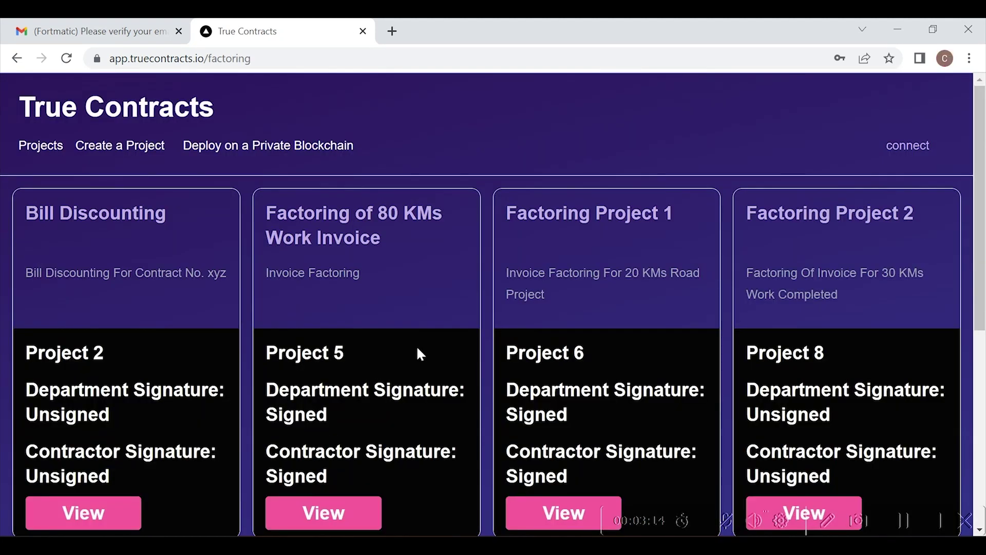
scroll(416, 345, down, 7)
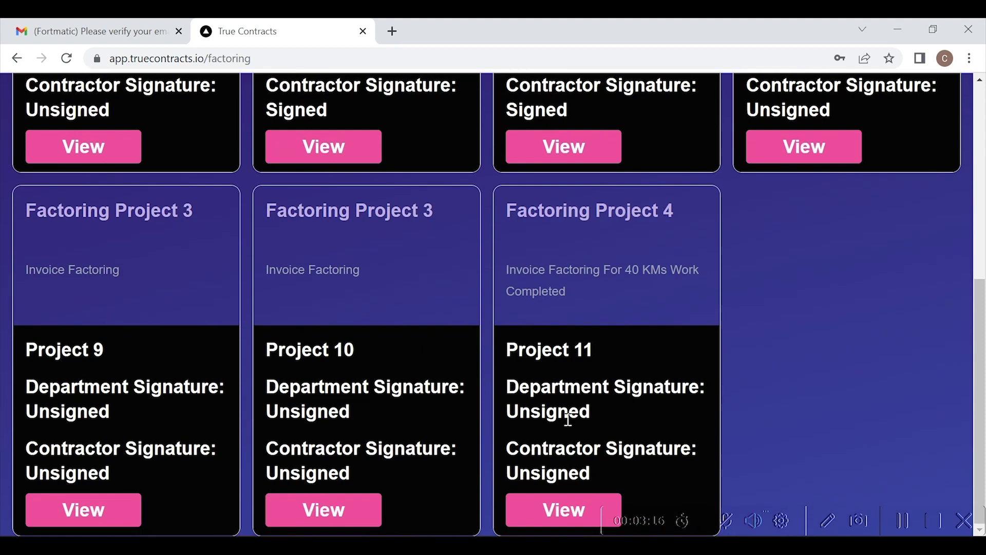
click(564, 510)
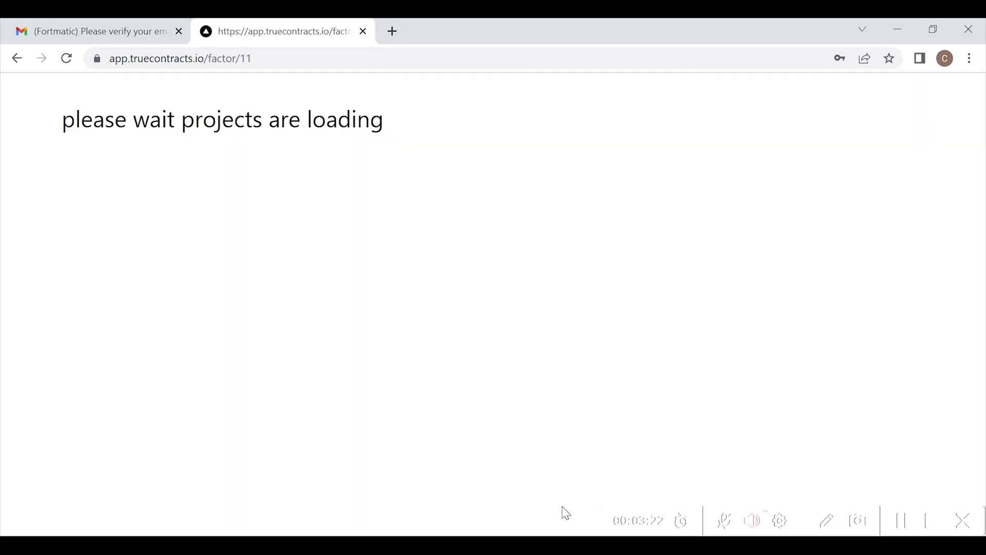
Upload Contractor Invoice.pdf described 'Contractor Invoice For Factoring' as a provision and confirm the transaction.
scroll(961, 343, down, 10)
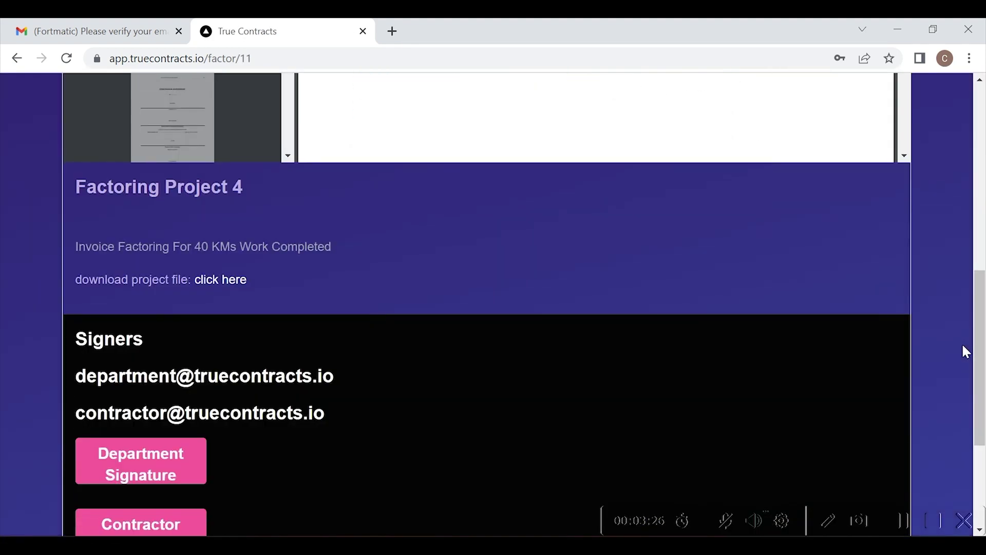
scroll(961, 343, down, 3)
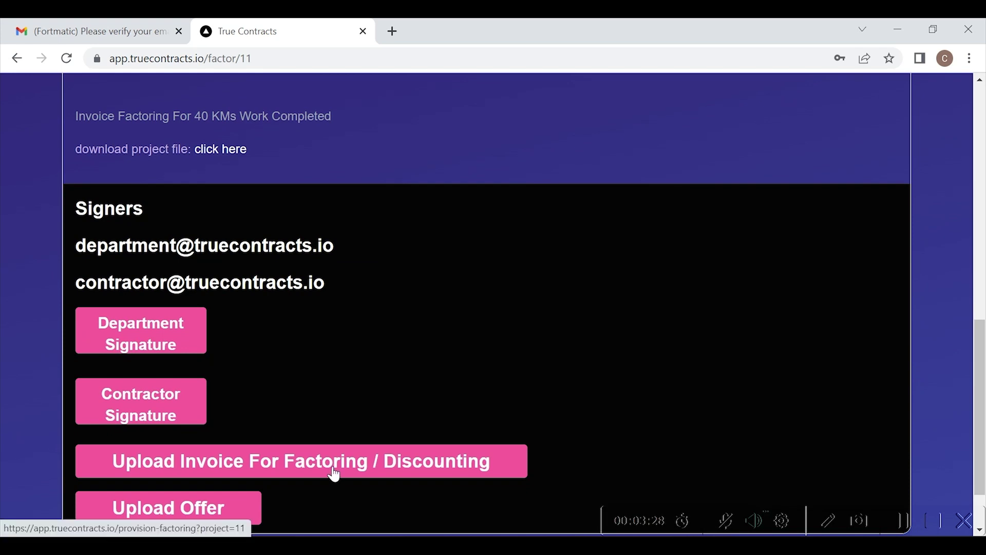
click(333, 467)
click(331, 285)
text(Contractor Invoice For Factoring)
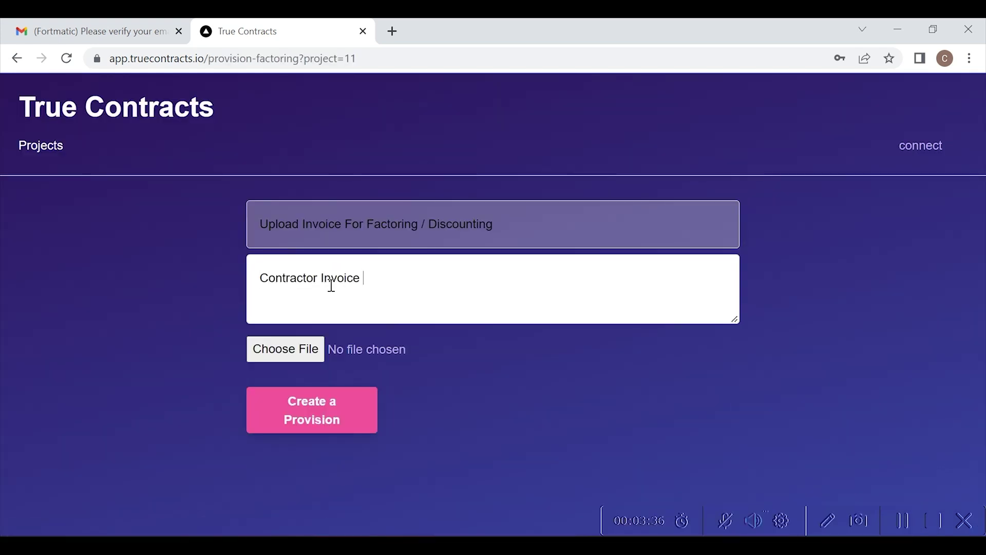
click(285, 350)
click(280, 155)
click(360, 363)
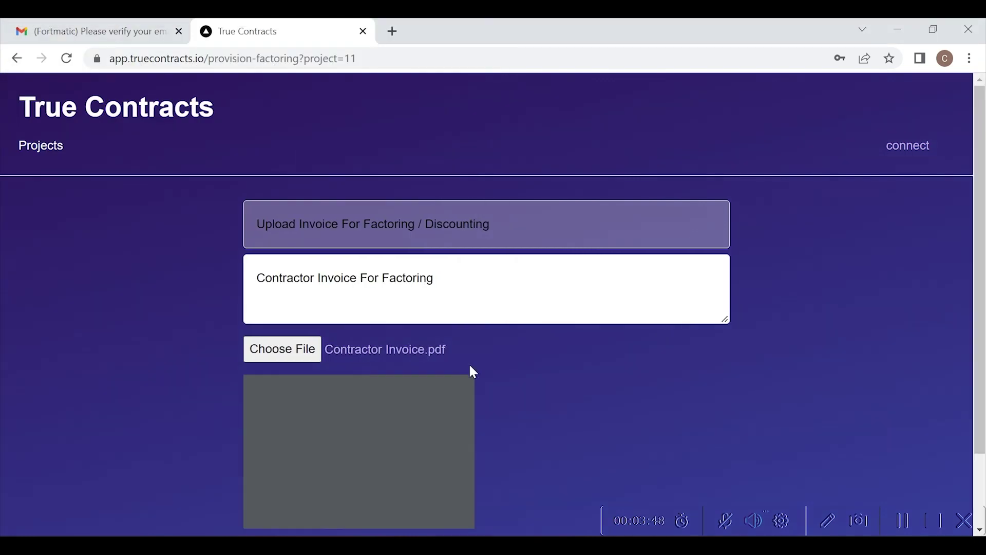
scroll(531, 382, down, 2)
click(313, 484)
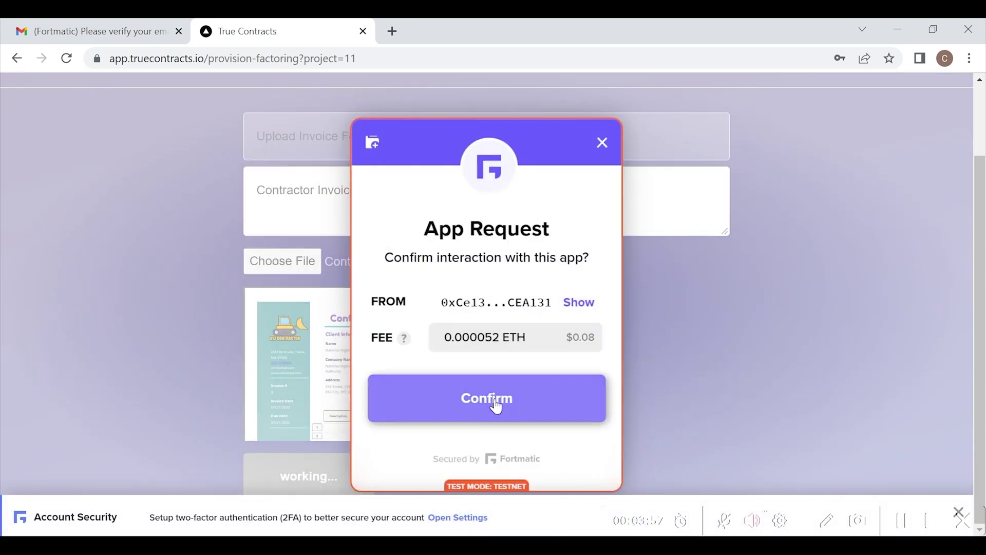
click(494, 403)
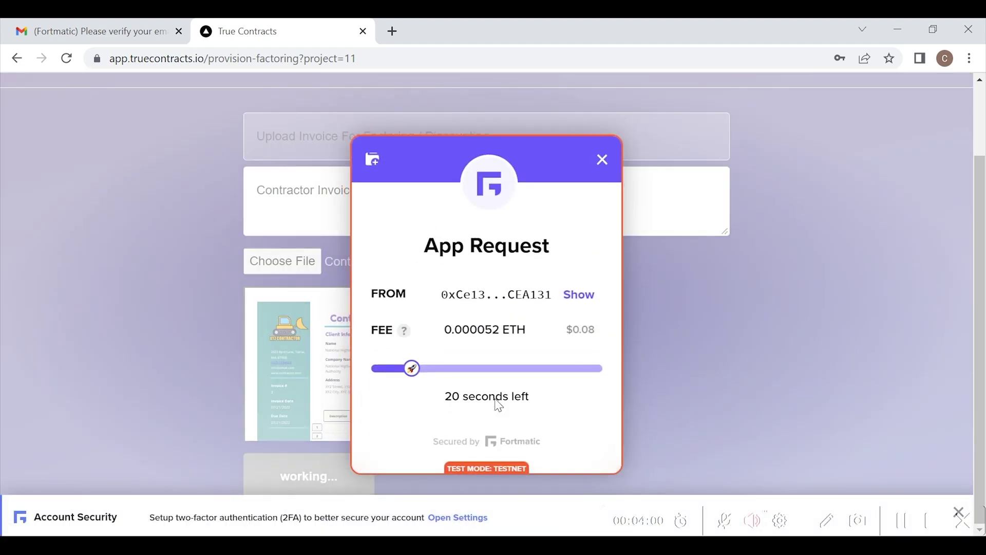
click(468, 422)
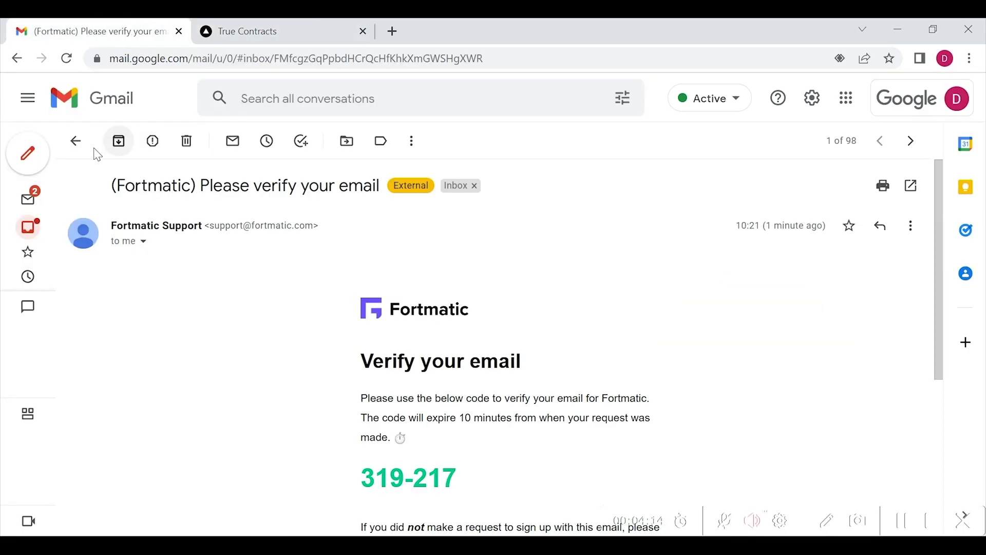
Open the Provision Upload email in the department's inbox and follow its project link.
click(76, 142)
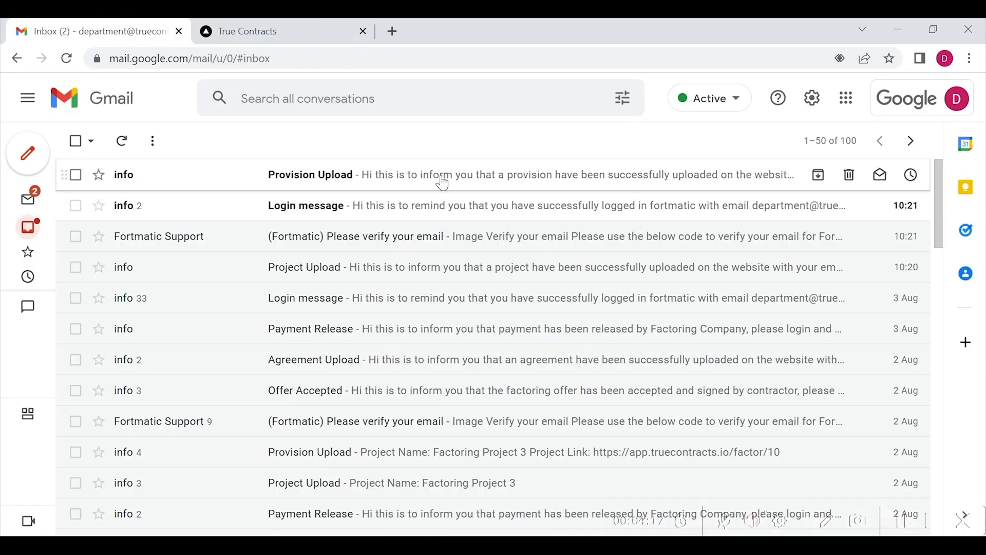
click(443, 183)
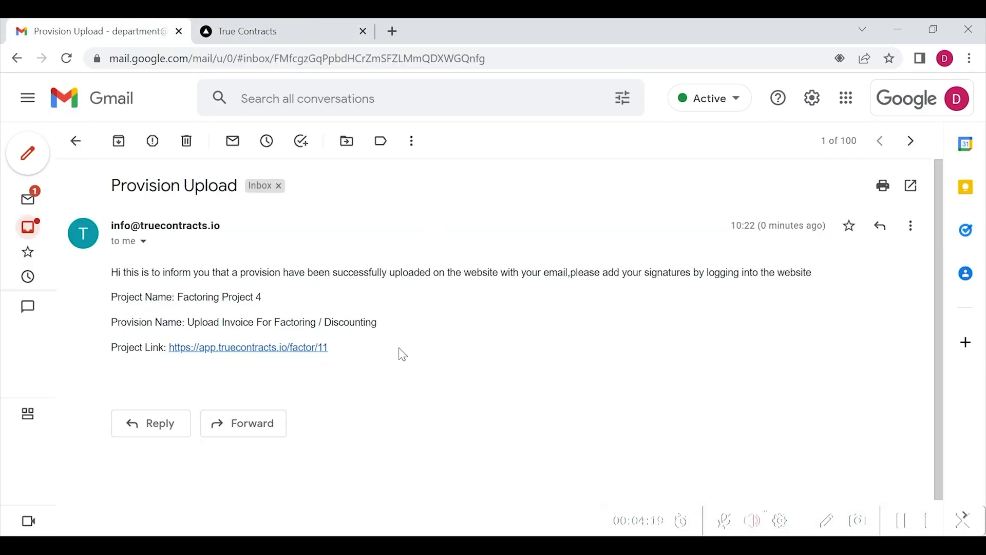
click(274, 351)
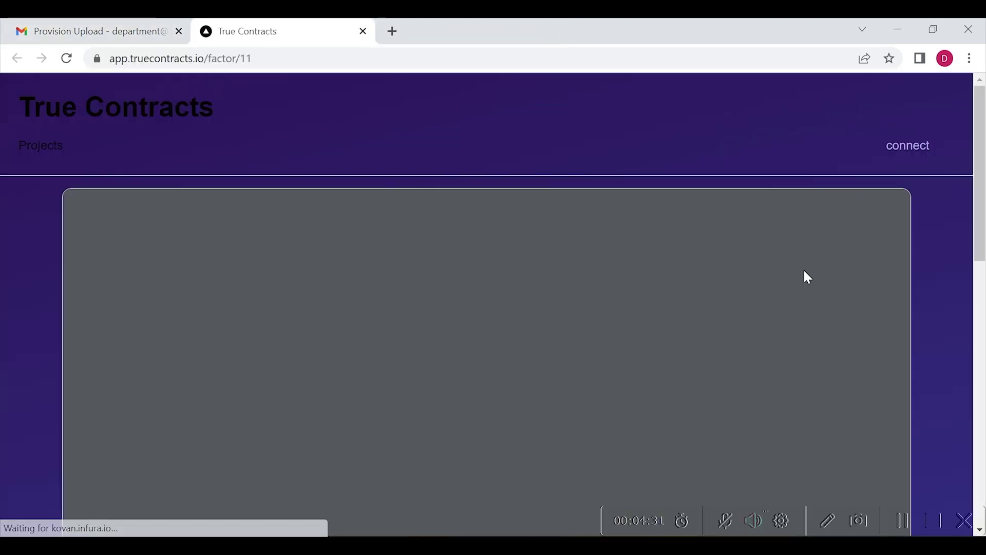
Scroll to the invoice provision, add the department signature, and confirm the Fortmatic request.
scroll(941, 279, down, 10)
scroll(942, 279, down, 9)
drag(902, 165, 922, 384)
scroll(955, 358, down, 4)
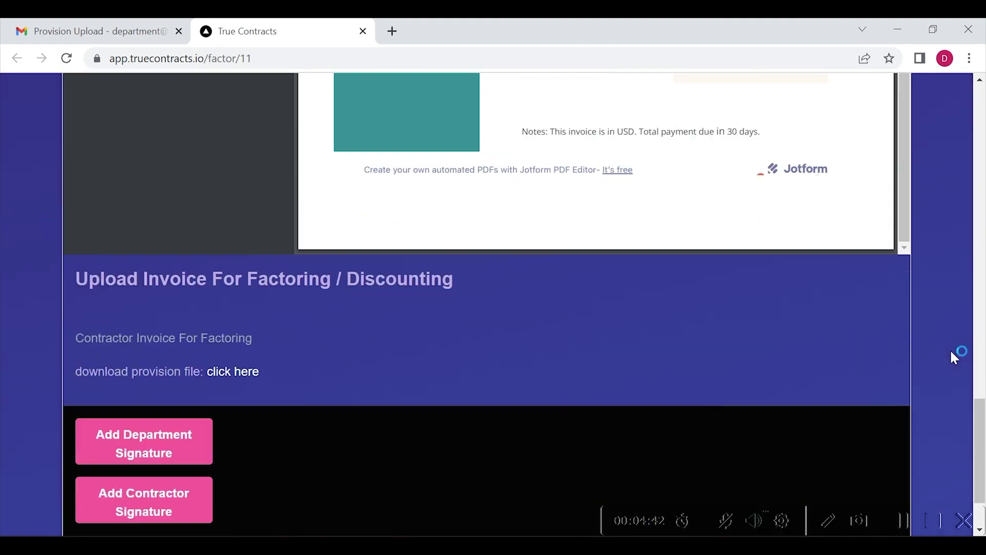
scroll(954, 358, down, 2)
click(154, 348)
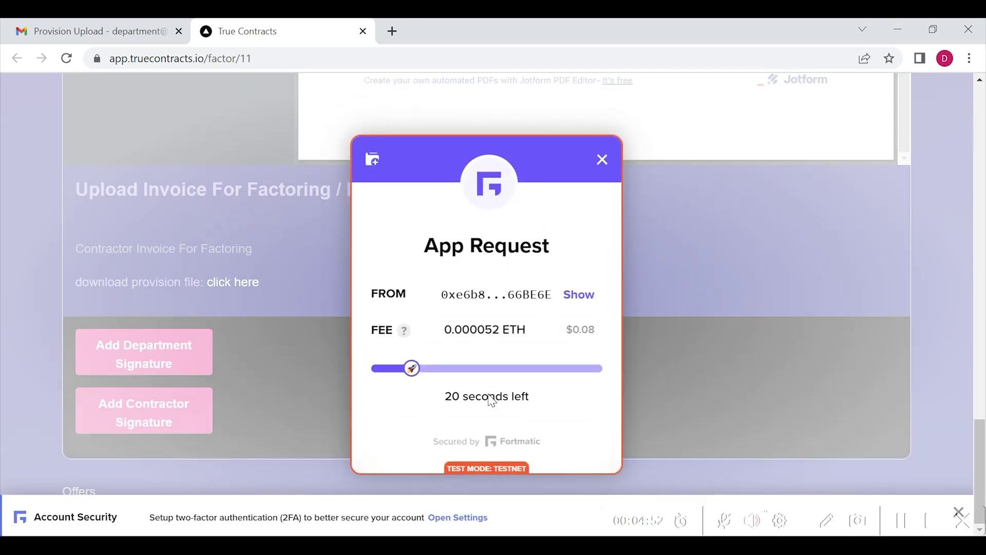
click(489, 413)
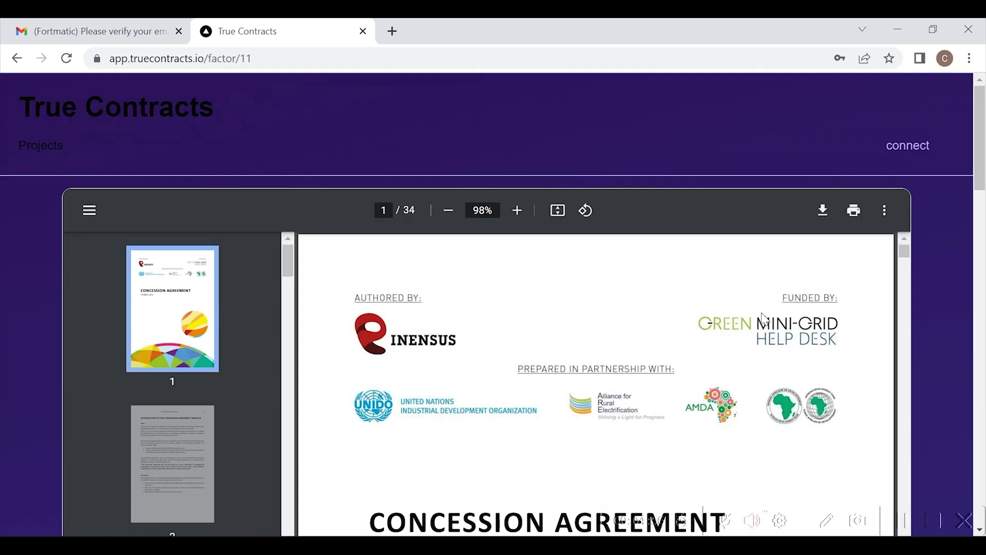
Request the contractor signature on the invoice provision.
scroll(946, 334, down, 10)
scroll(943, 329, down, 5)
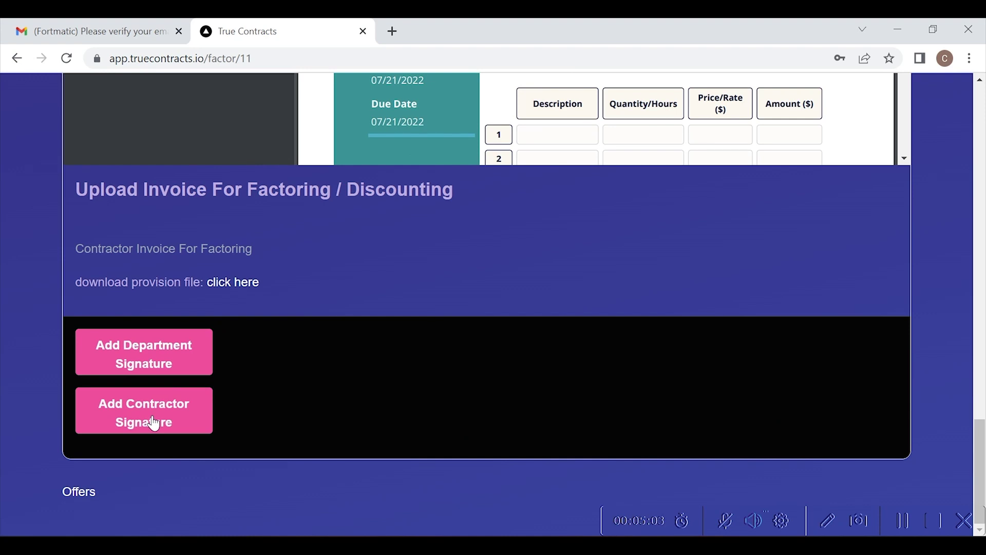
click(154, 424)
Confirm the contractor's signature and open the Project Upload email in the financier's inbox.
click(516, 406)
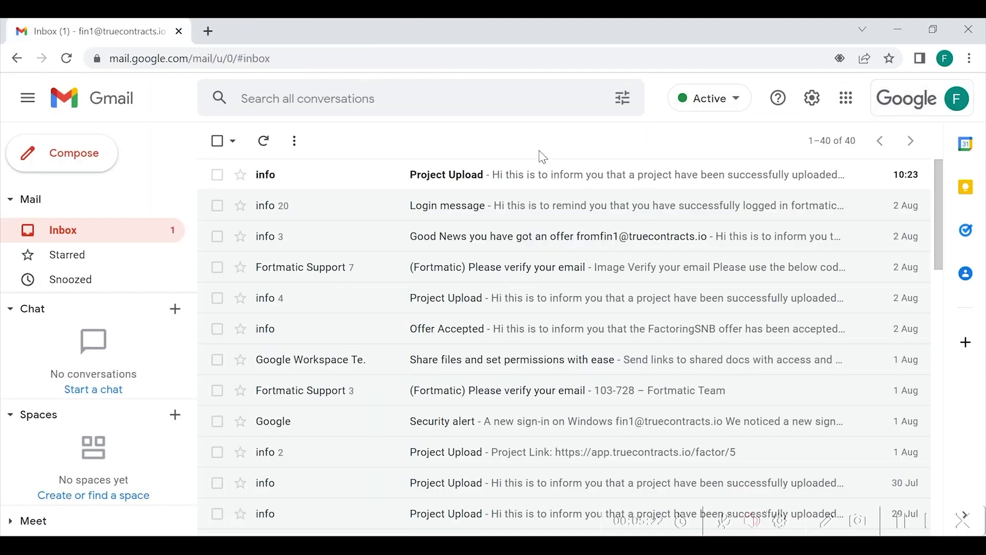
click(481, 180)
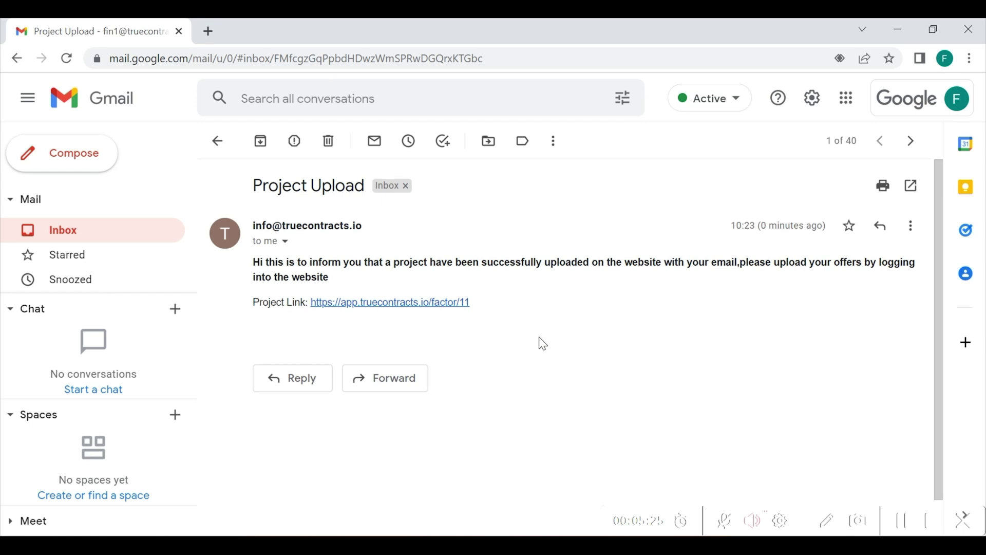
Open Project 11's link from the Project Upload email in each of the three financier inboxes.
click(399, 303)
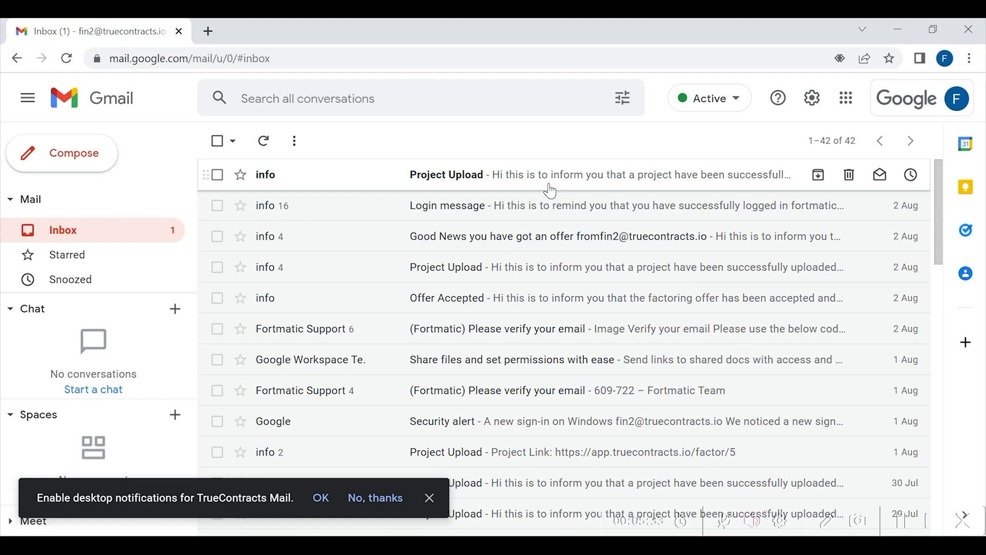
click(550, 185)
click(418, 303)
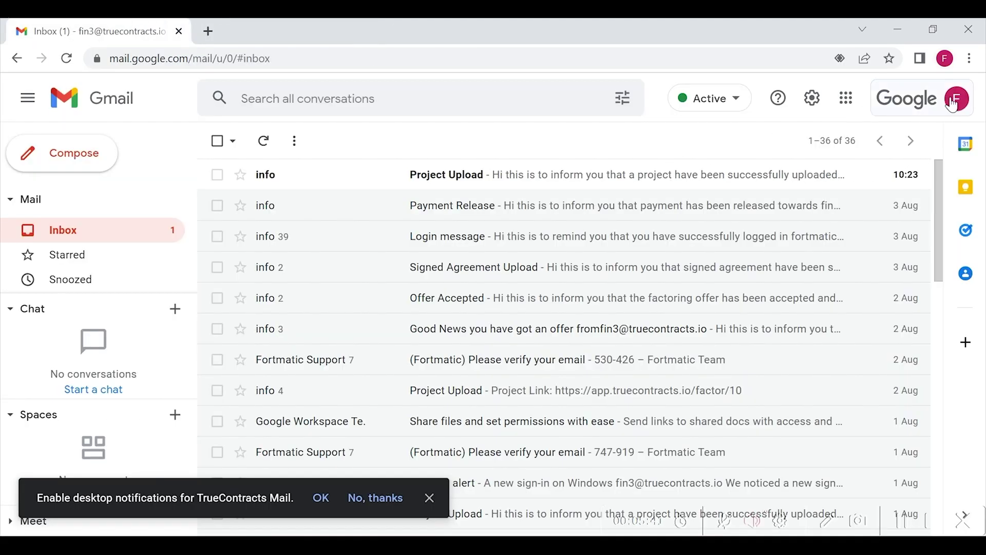
click(682, 176)
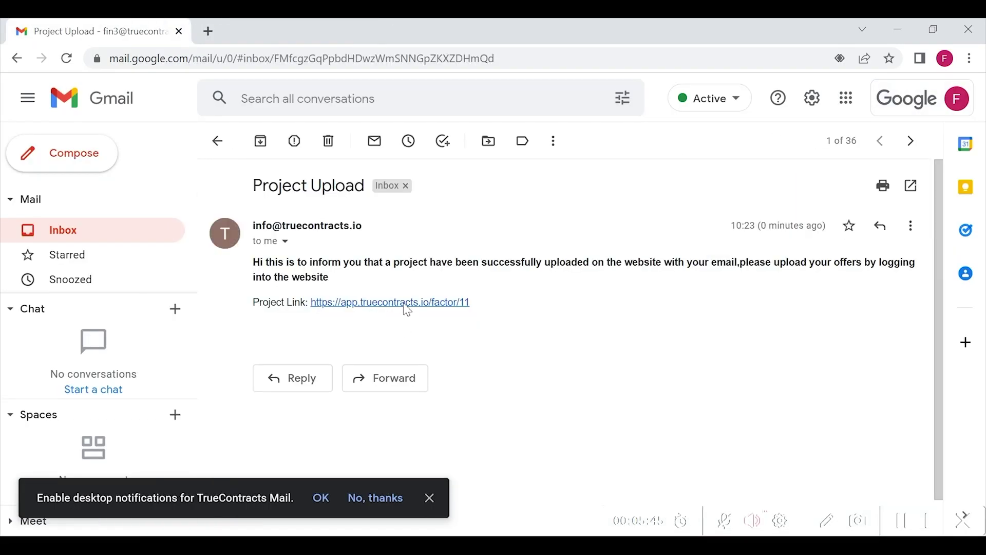
click(406, 306)
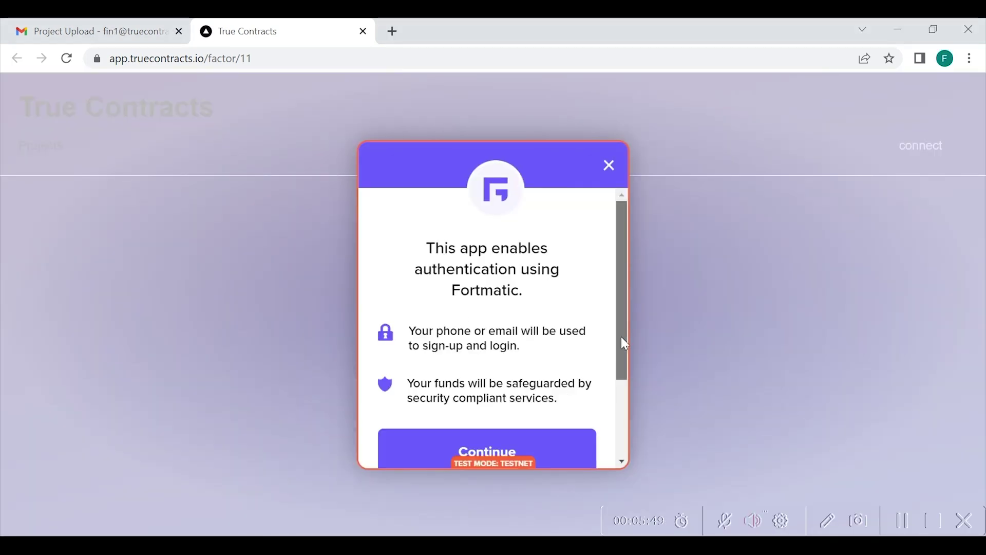
Log the first financier into Fortmatic with the password and emailed verification code.
drag(623, 341, 623, 418)
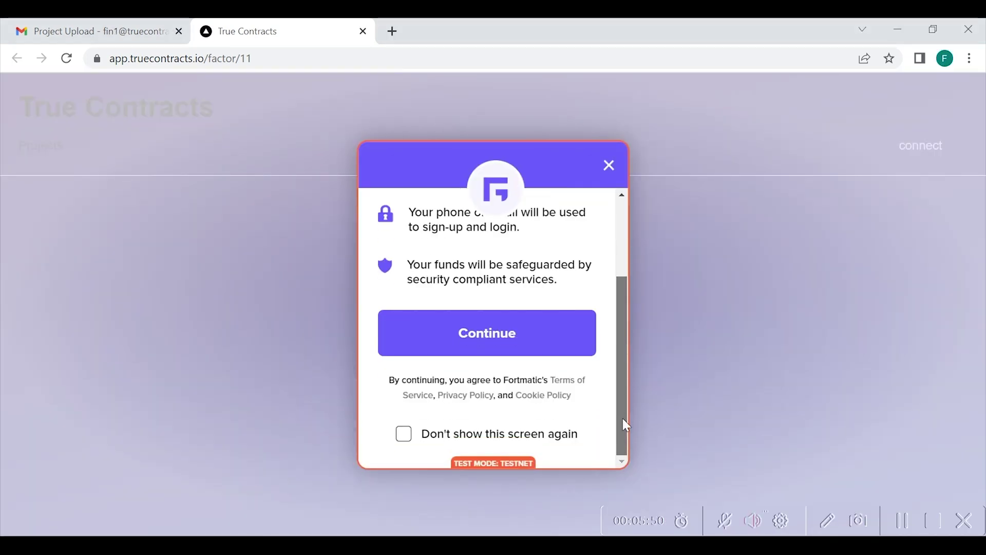
click(509, 331)
click(495, 389)
text(*******)
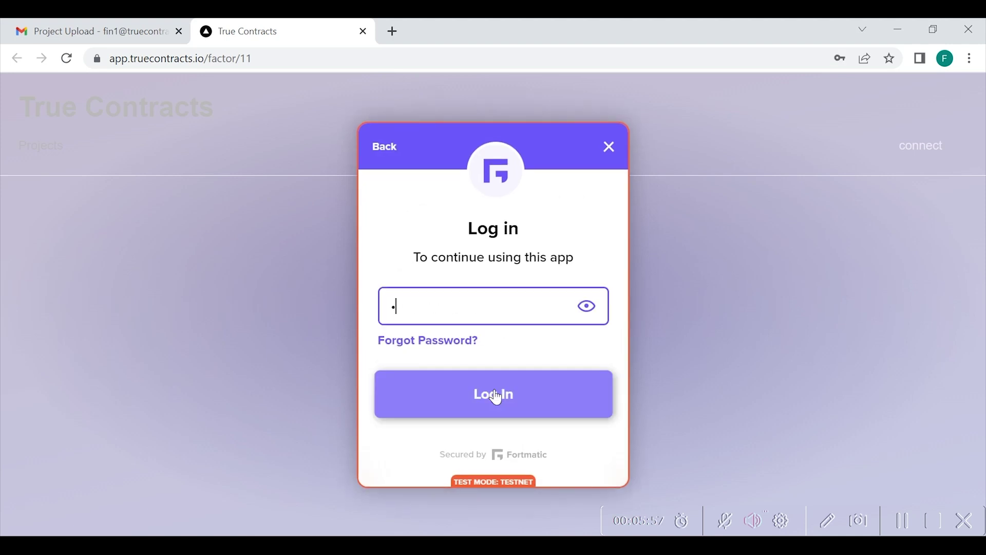
click(495, 396)
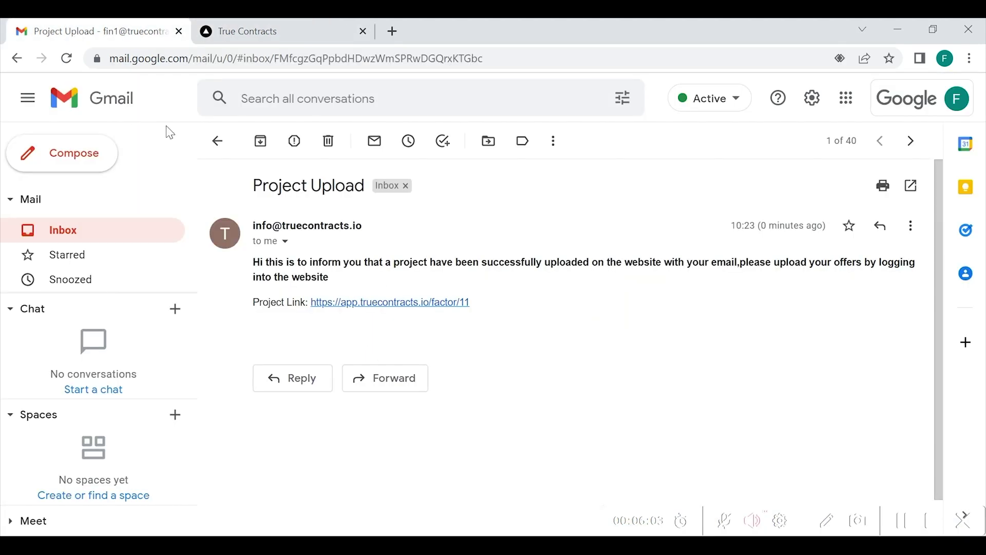
click(218, 141)
click(264, 139)
click(522, 173)
click(252, 28)
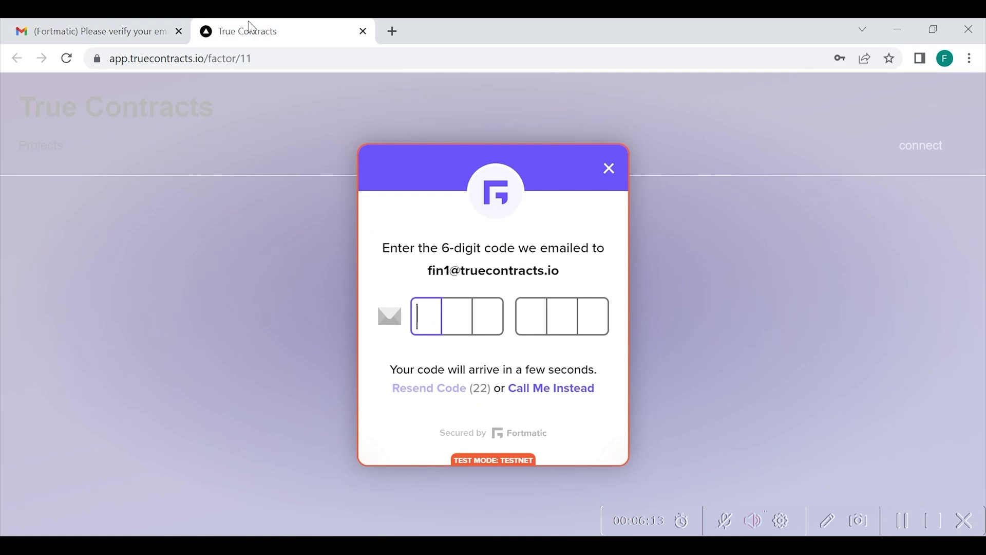
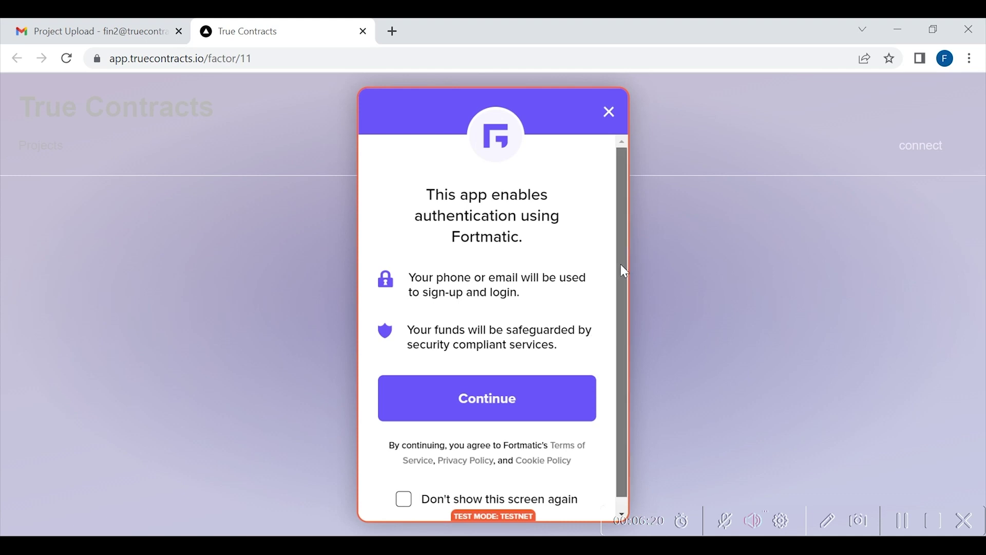
Log the second financier in, resending and entering the new emailed verification code.
drag(620, 264, 630, 430)
click(531, 381)
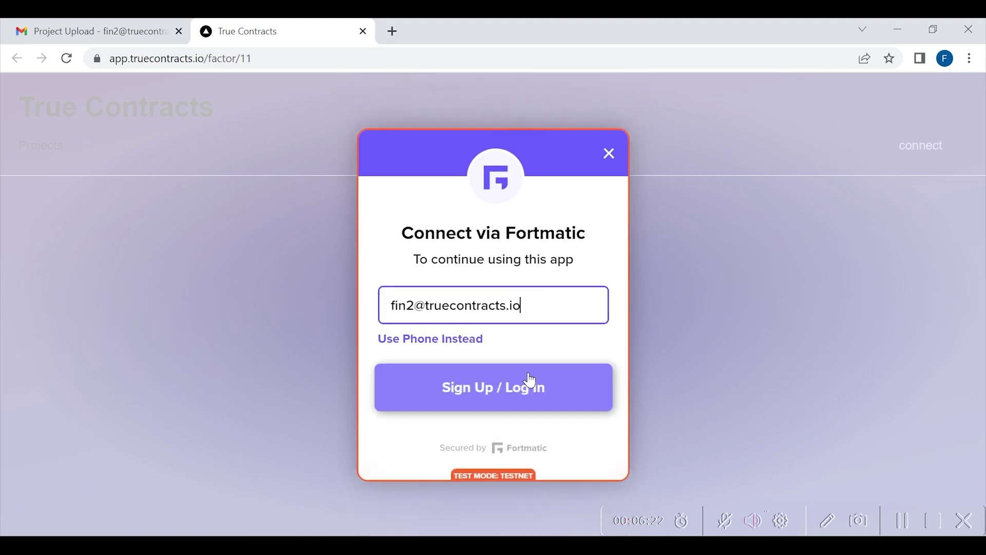
click(532, 380)
text(********)
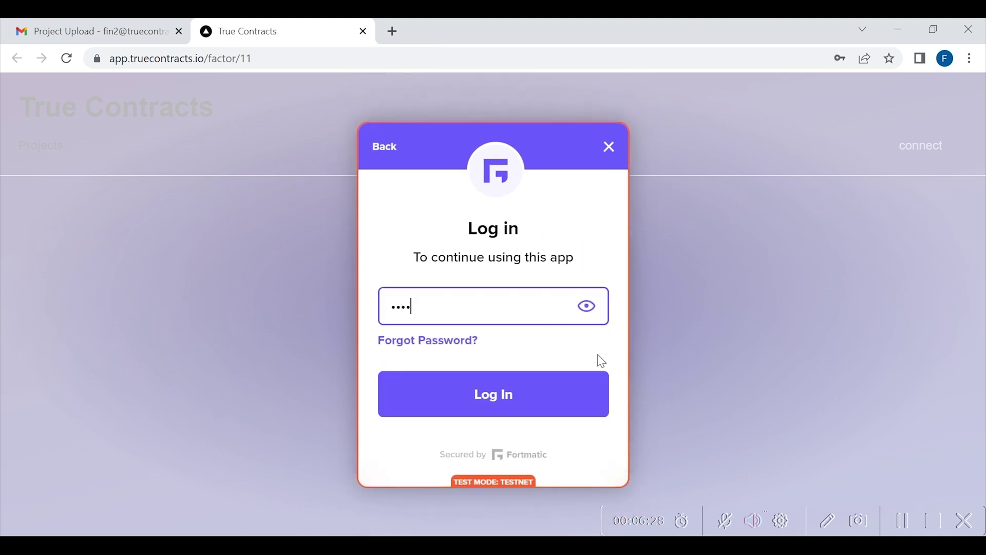
click(522, 385)
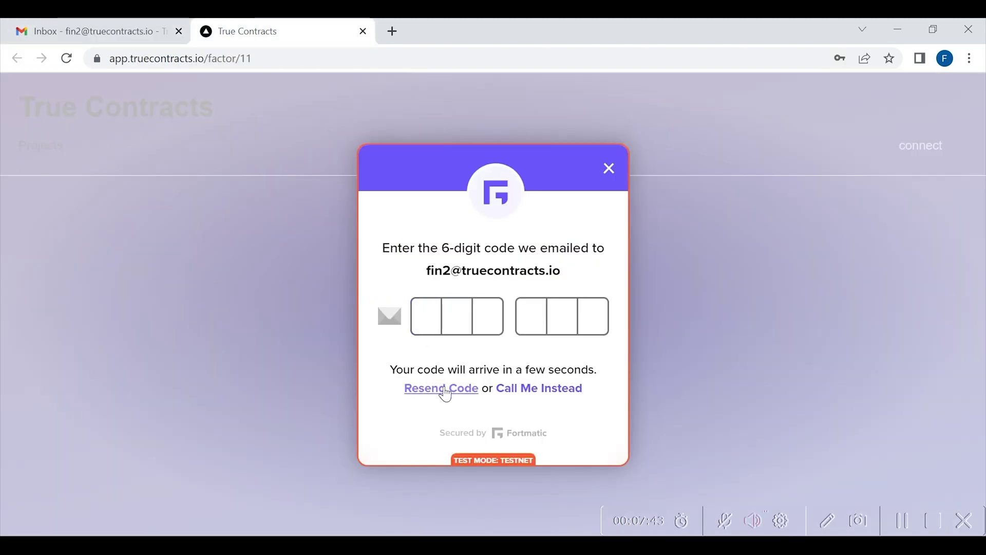
click(438, 390)
click(117, 32)
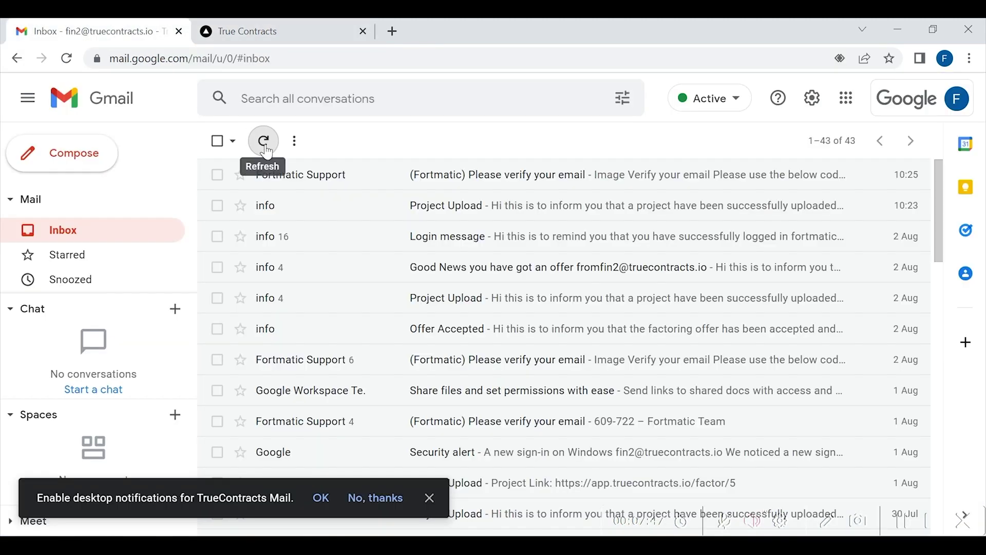
click(264, 138)
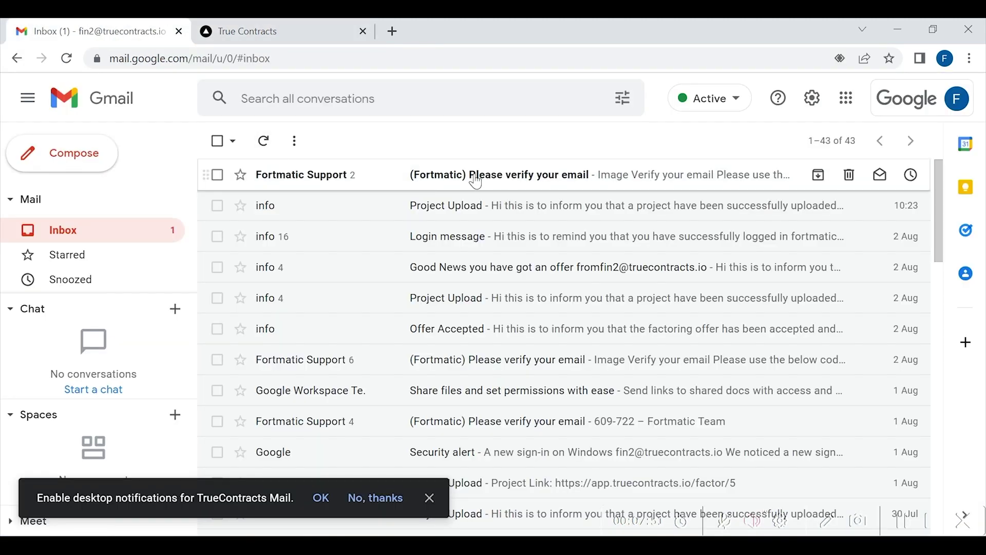
click(473, 176)
scroll(599, 376, down, 1)
scroll(598, 377, up, 3)
click(305, 29)
click(426, 315)
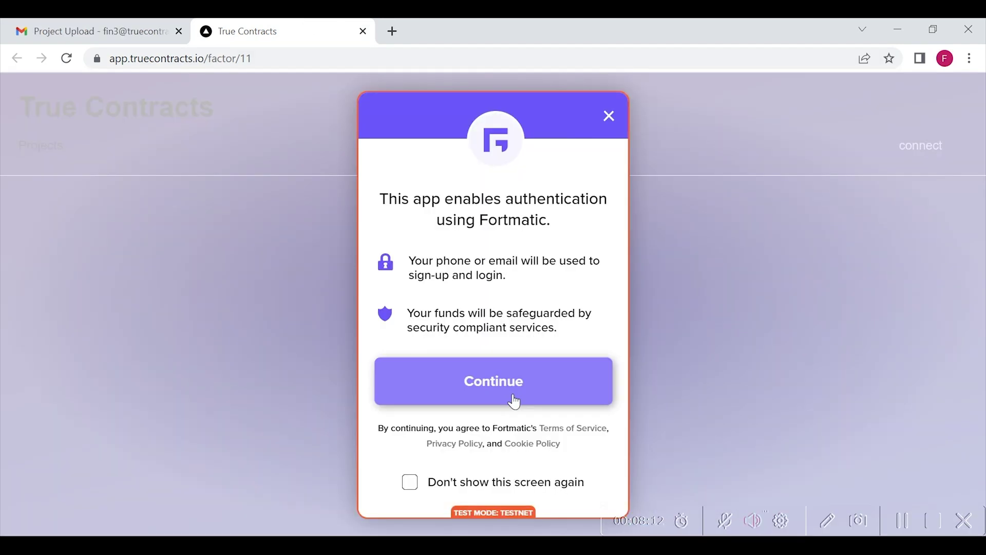
Log the third financier into Fortmatic with the password and emailed verification code.
click(513, 401)
click(480, 390)
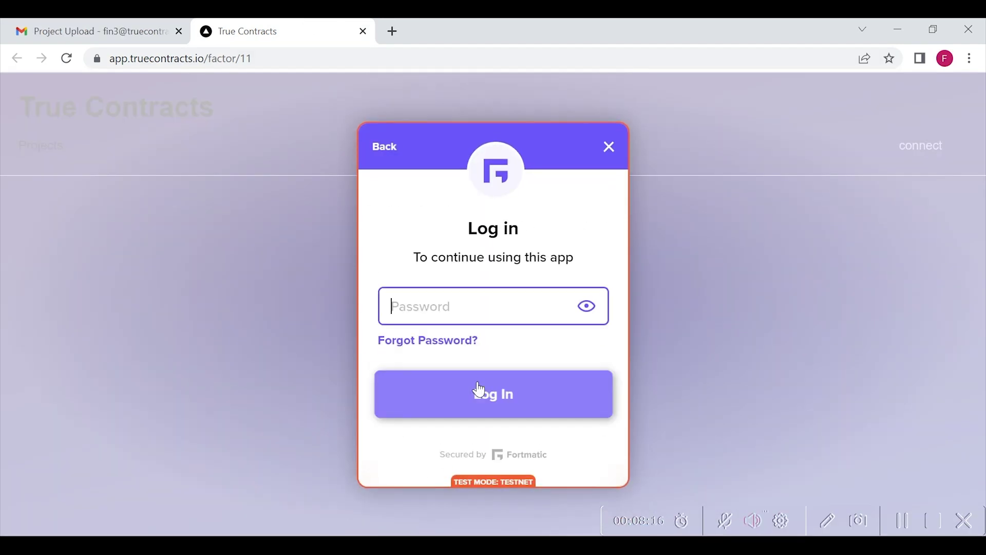
text(a)
click(509, 400)
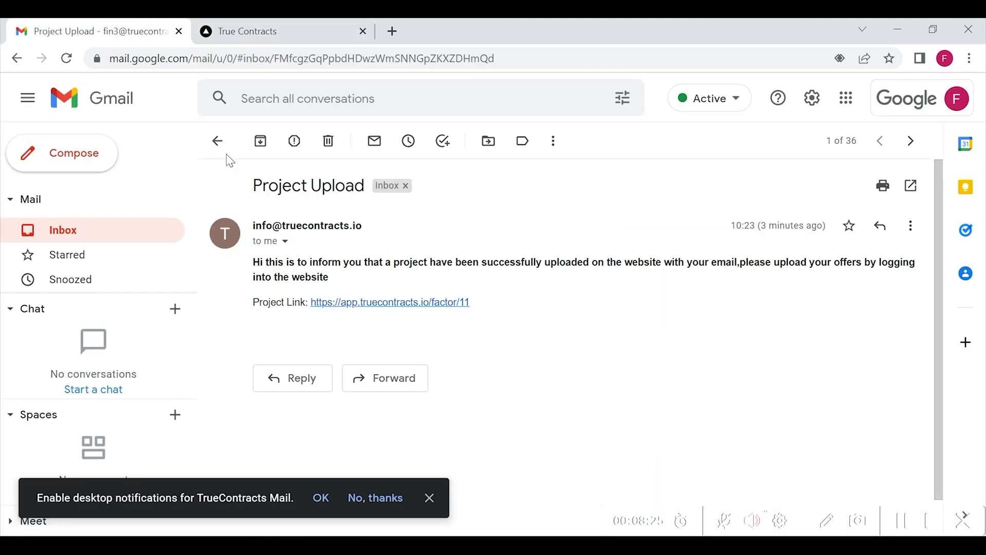
click(218, 139)
click(264, 142)
click(462, 175)
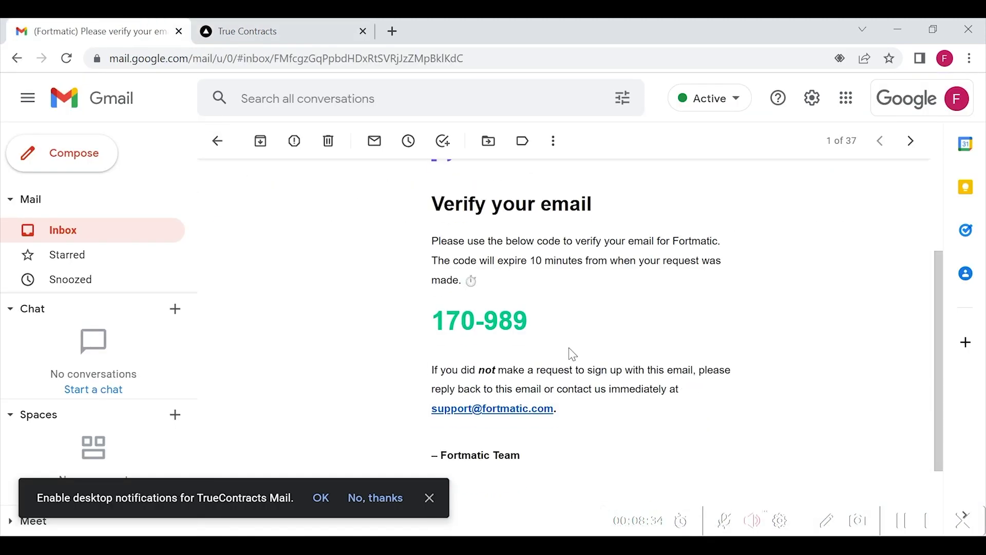
click(288, 30)
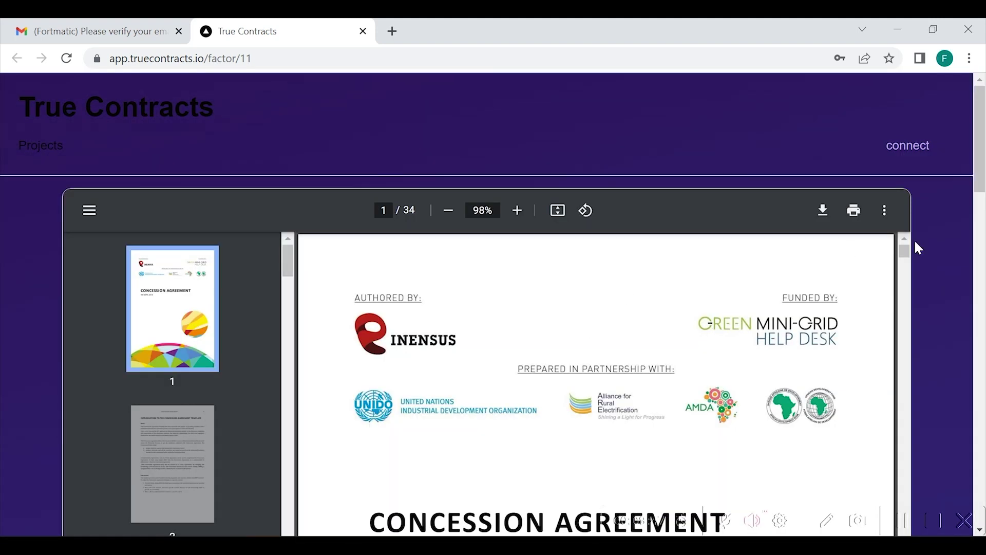
Fill in an offer with description 'Fin 1 Offer' and attach Fin 1 Offer.pdf.
scroll(948, 252, down, 15)
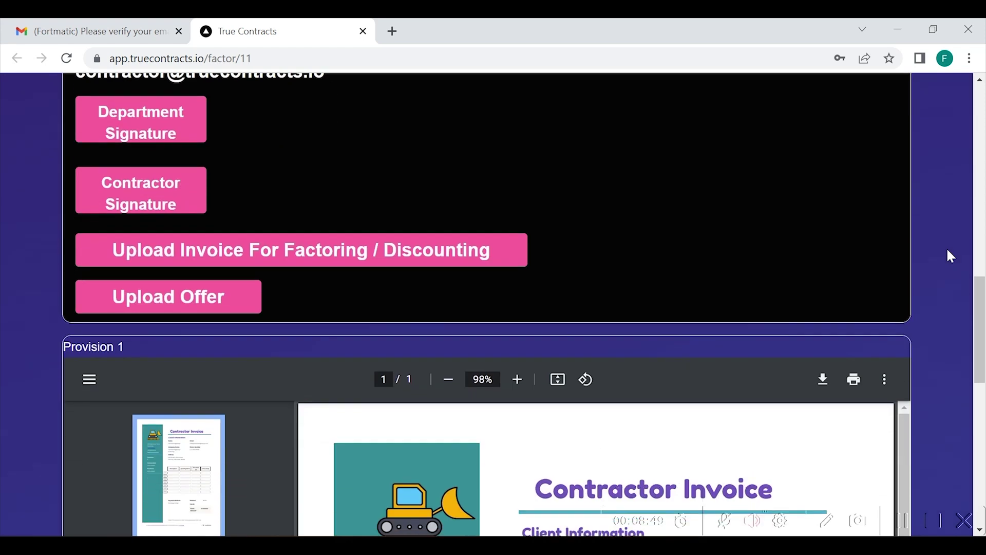
scroll(950, 256, down, 2)
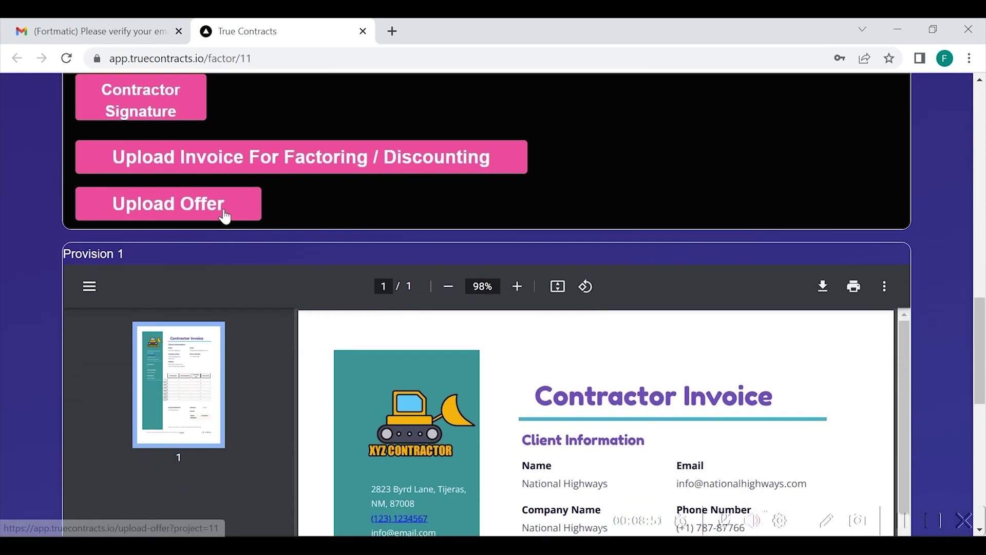
click(224, 214)
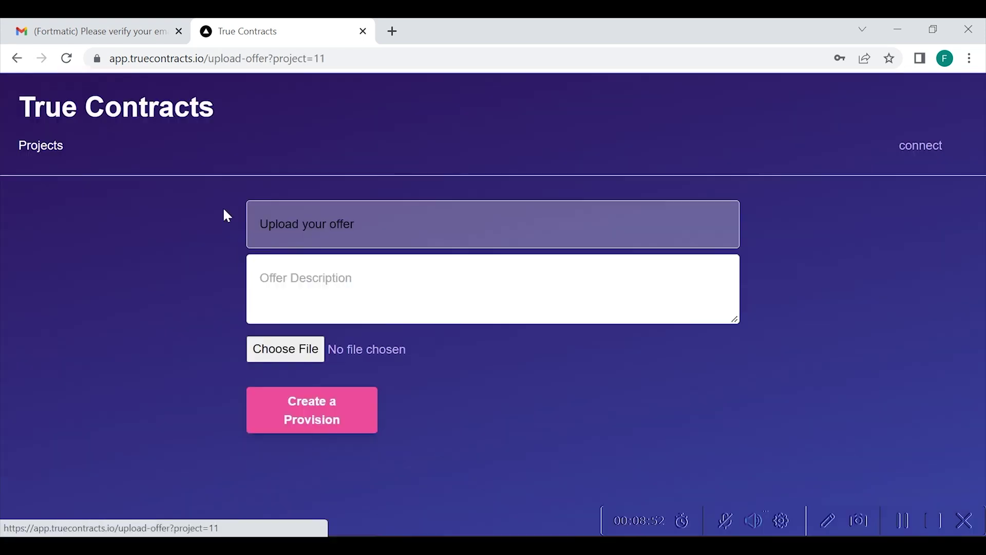
click(323, 283)
text(Fin 1 Offer)
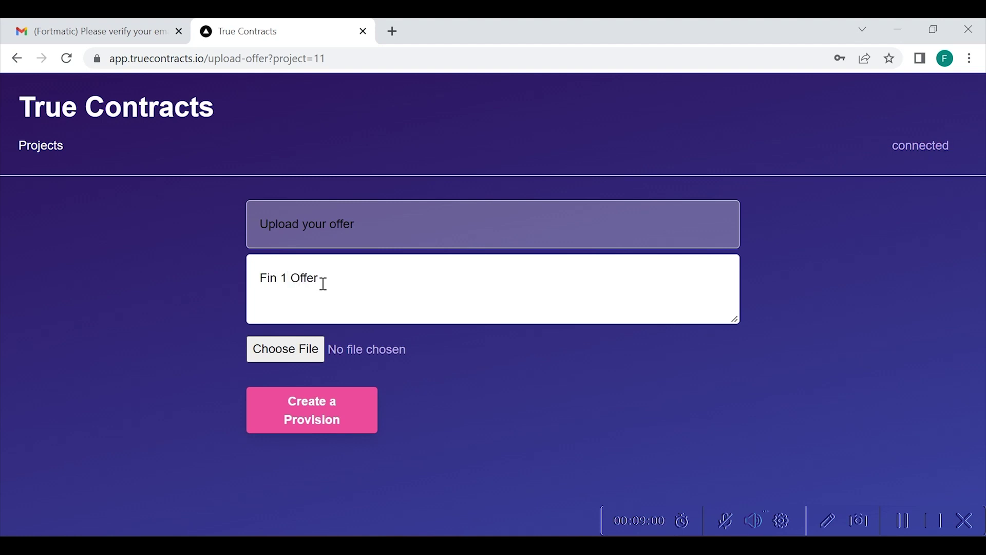
click(285, 350)
click(180, 172)
click(362, 370)
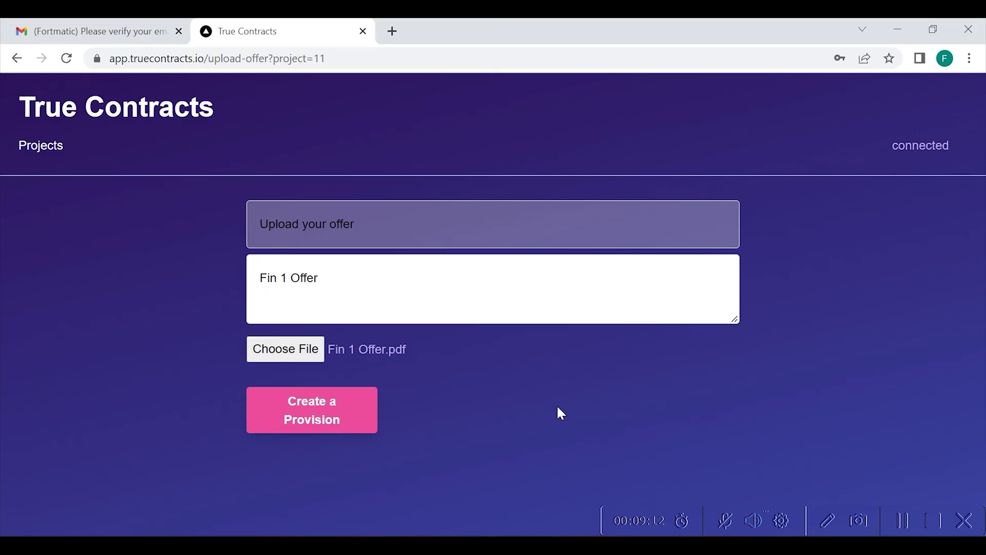
Create the offer provision, confirm the transaction, and return to the app.
scroll(557, 412, down, 2)
scroll(354, 359, down, 5)
click(344, 476)
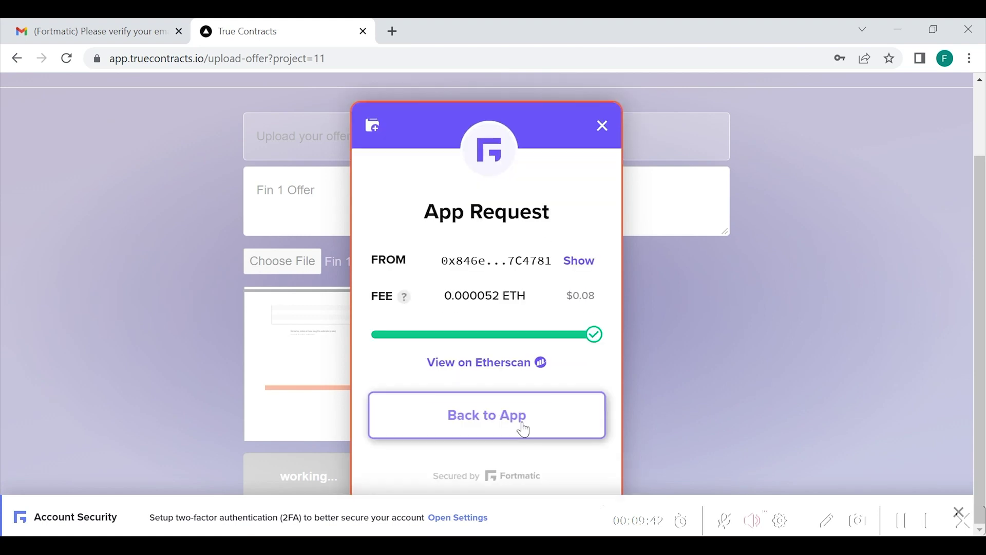
click(522, 429)
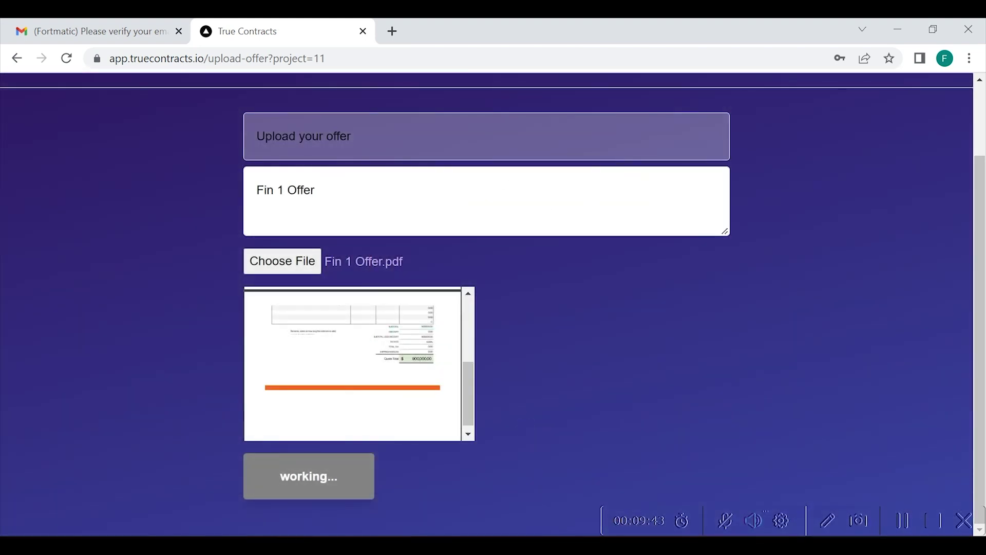
key(alt+Tab)
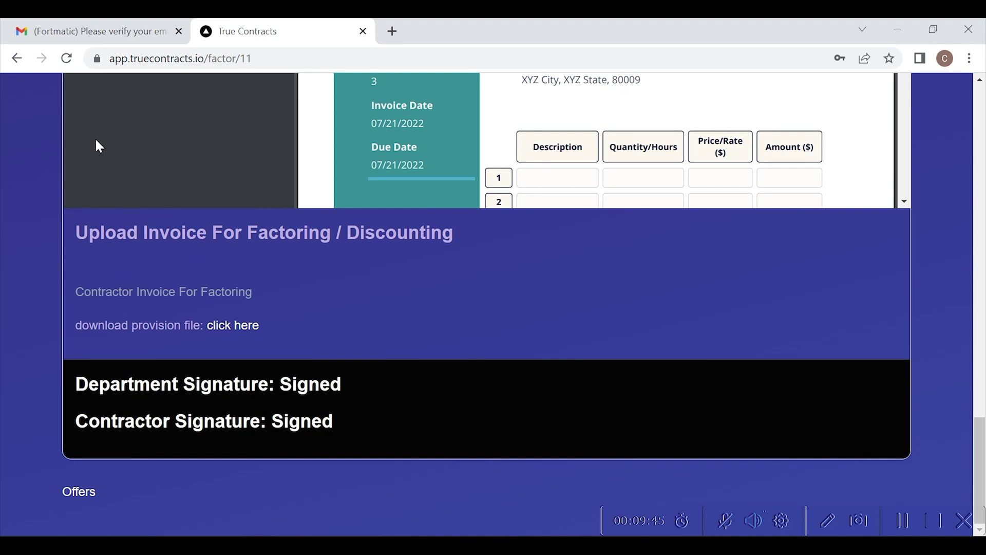
Open the top 'Good News you have got an offer' email in the Gmail inbox.
click(133, 34)
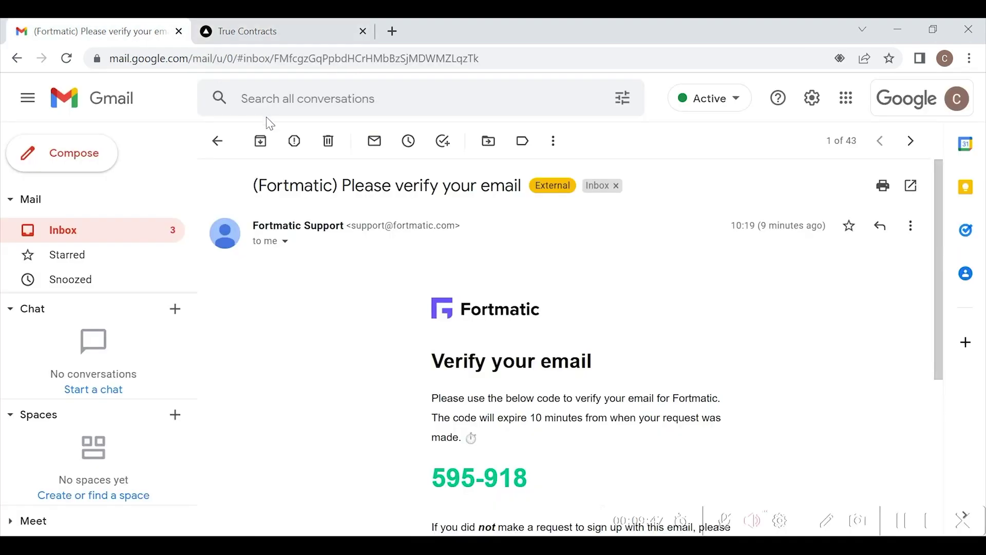
click(219, 144)
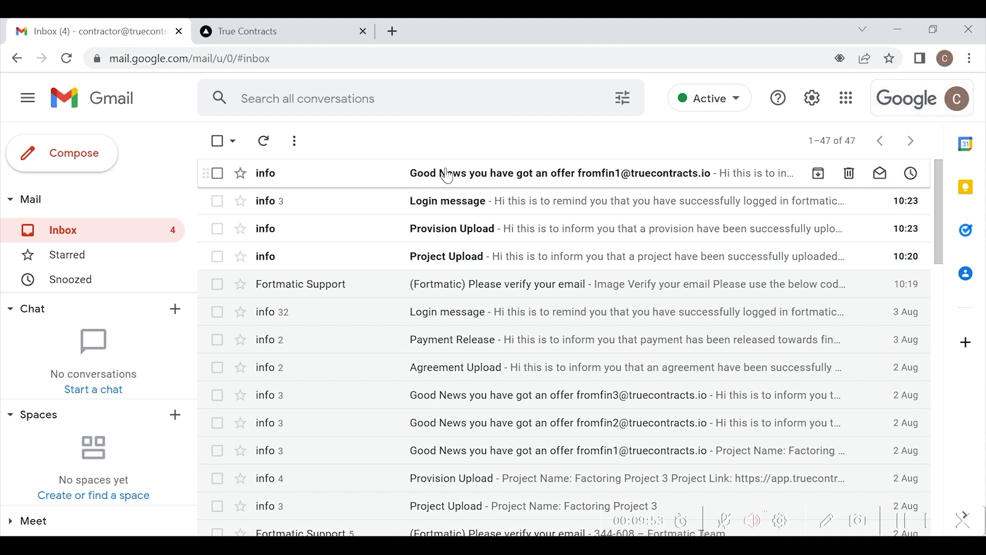
click(501, 177)
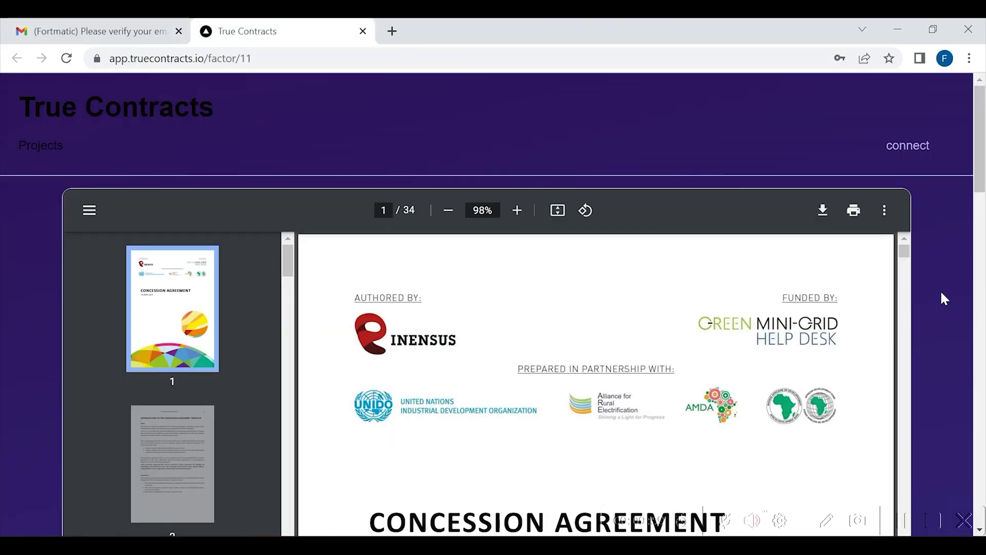
Submit a second offer described 'Fin 2 Offer' with Fin 2 Offer.pdf attached.
scroll(944, 289, down, 15)
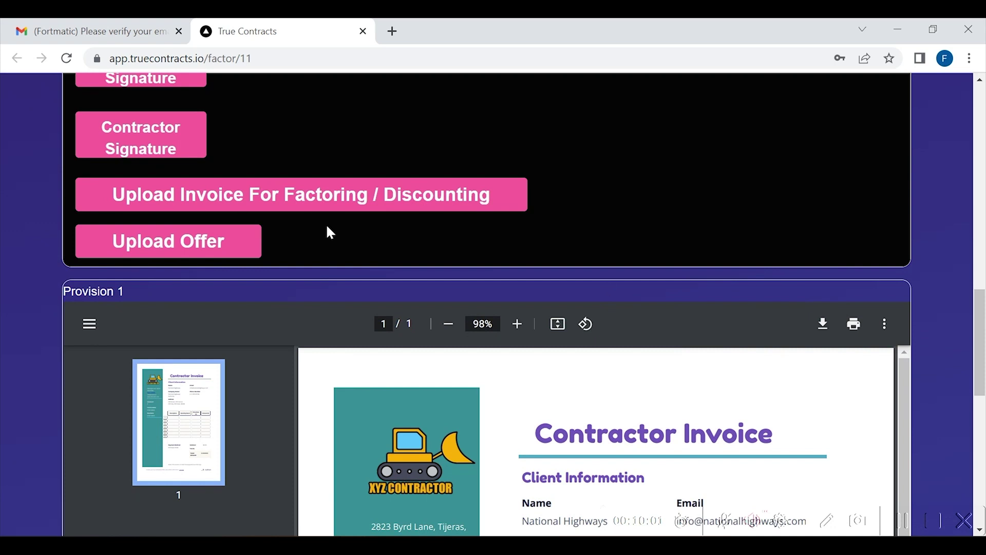
click(222, 240)
click(328, 286)
text(Fin 2 Offer)
click(285, 349)
double_click(176, 187)
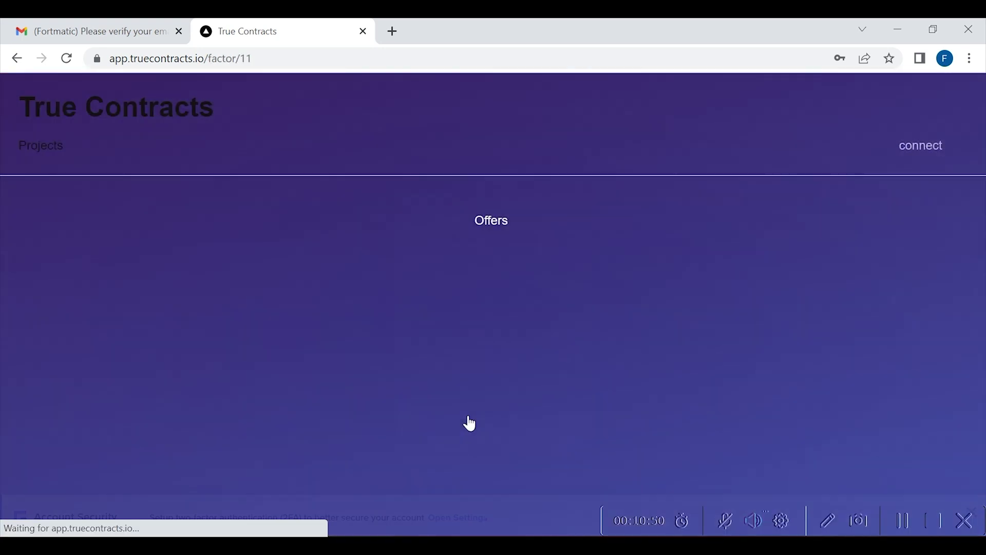
Read the second financier's offer notification email in the inbox.
key(ctrl+1)
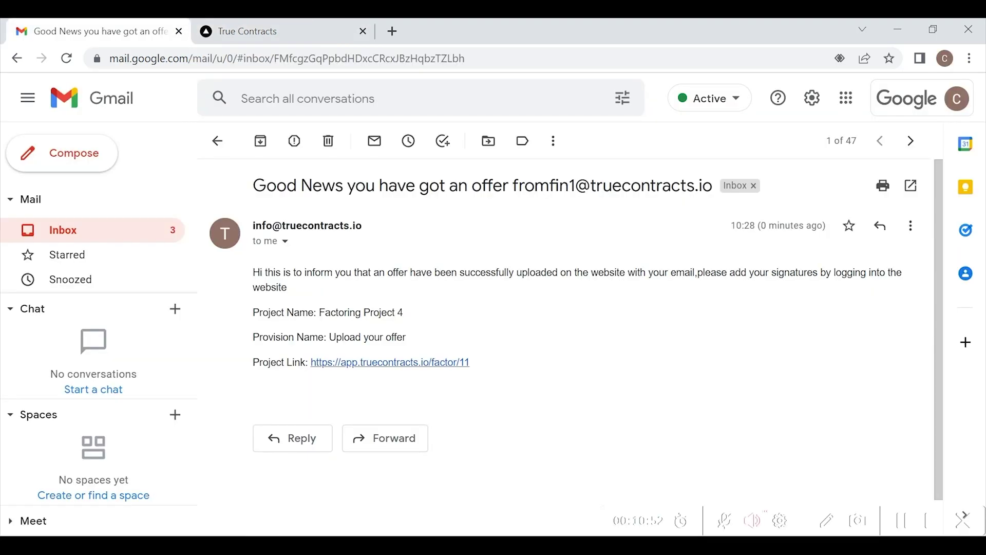
click(227, 150)
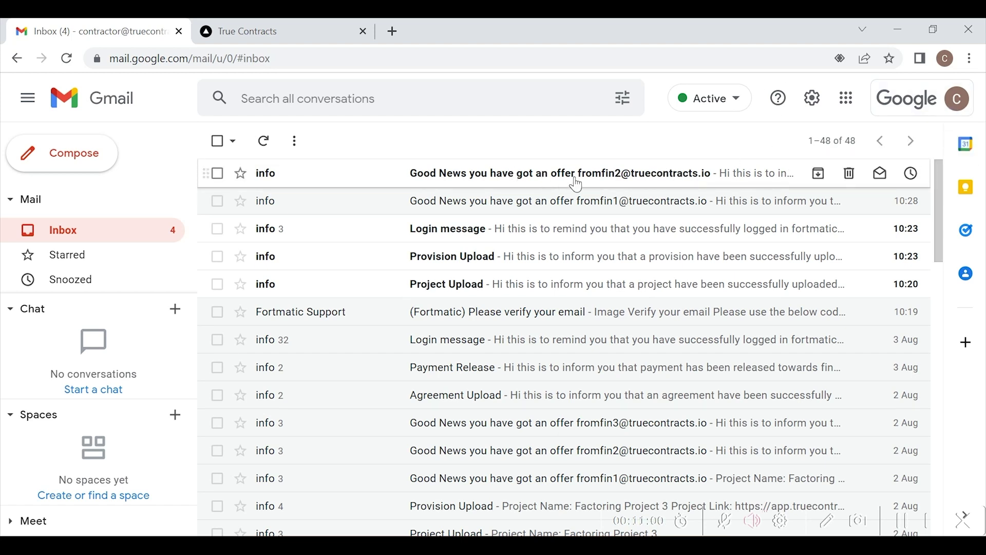
click(598, 181)
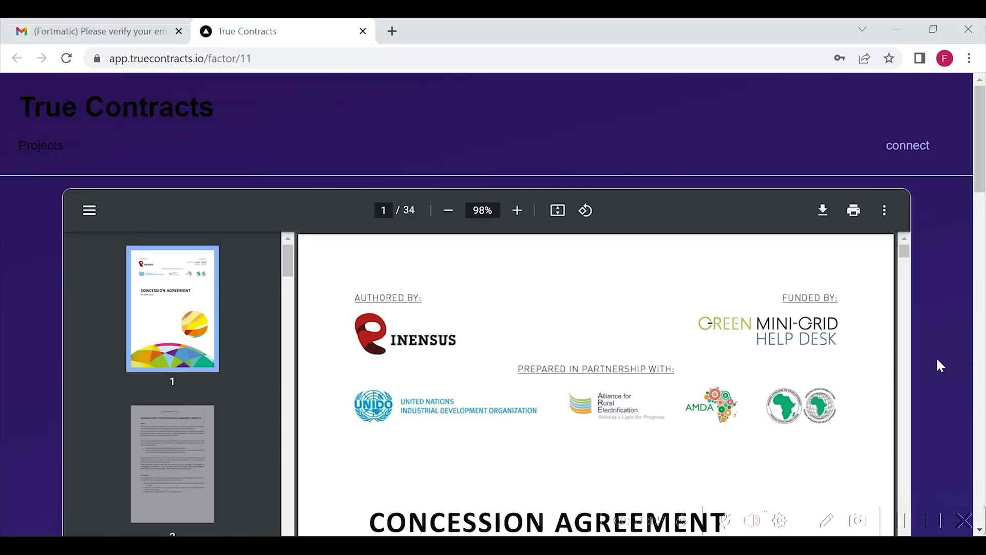
scroll(936, 357, down, 15)
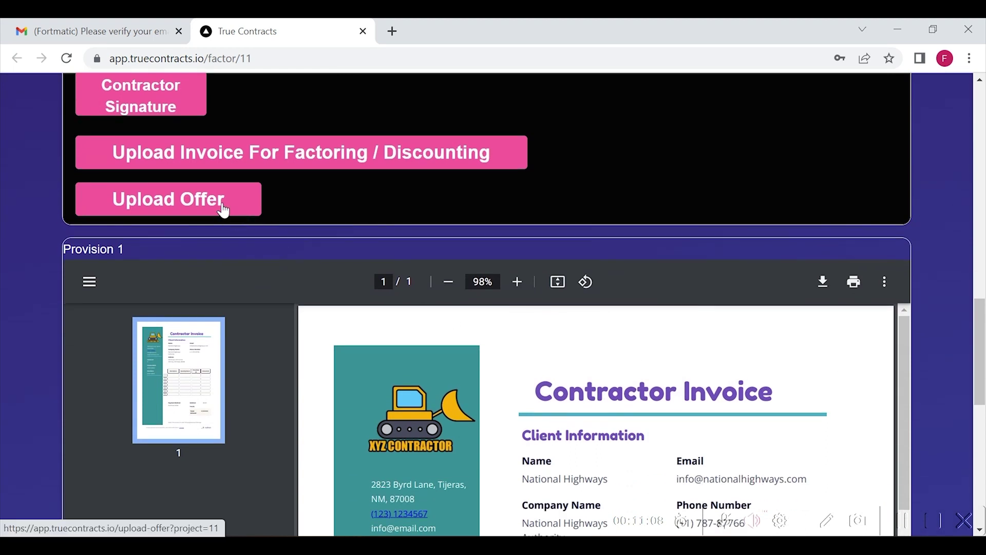
Submit 'Fin 3 Offer' with Fin3 Factoring Offer.pdf attached and approve the transaction fee.
click(222, 206)
click(341, 278)
text(Fin 3 Offer)
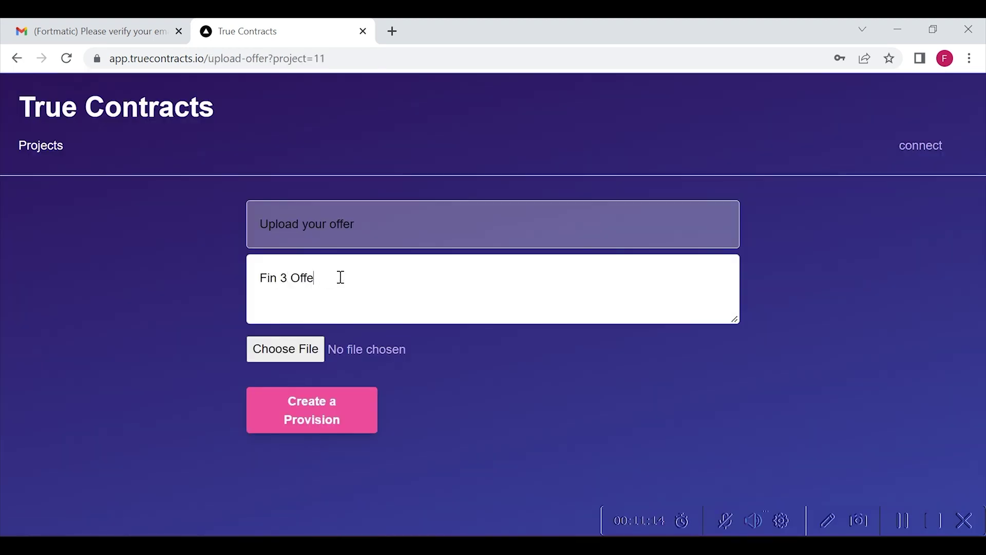
click(277, 350)
double_click(205, 269)
click(313, 473)
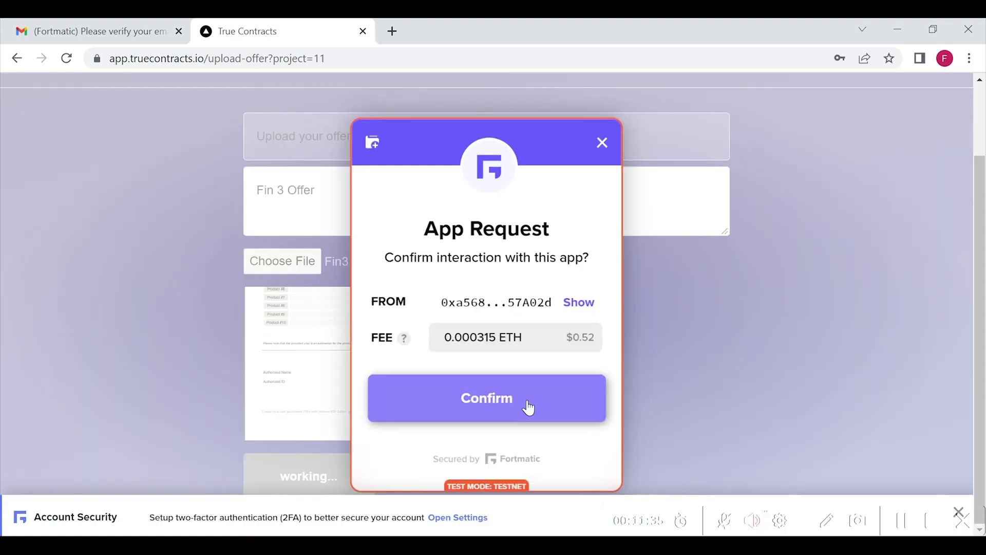
click(529, 408)
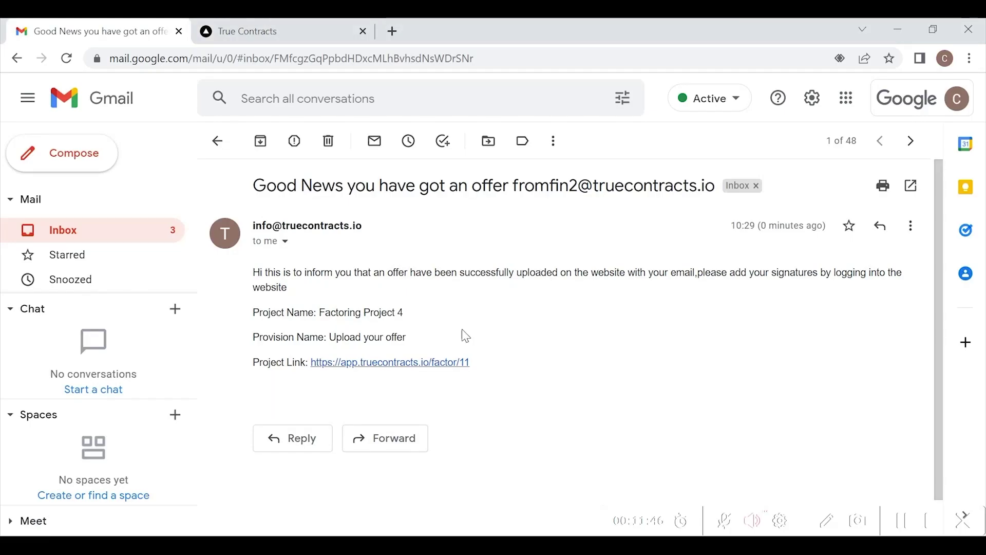
Check the third financier's offer notification email, then return to the inbox.
click(218, 142)
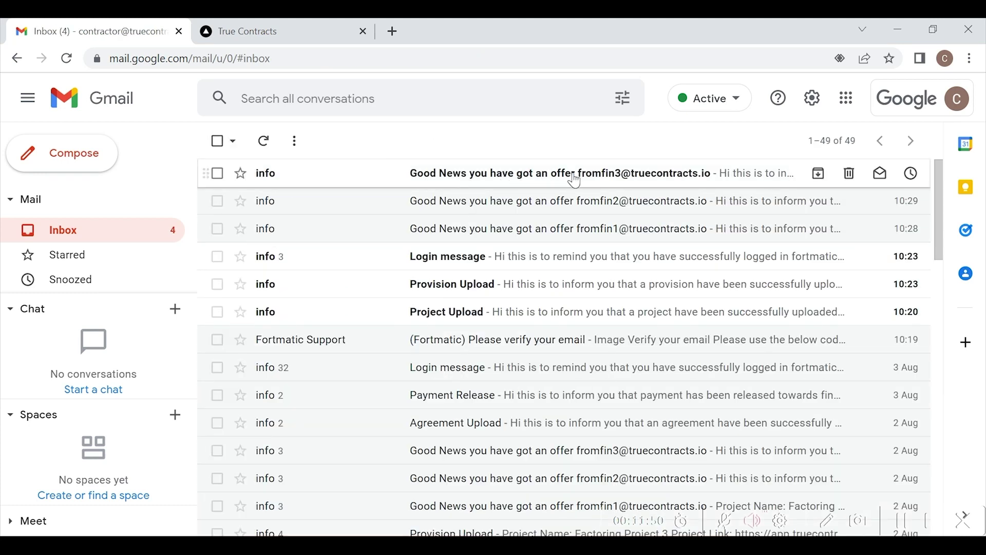
click(554, 181)
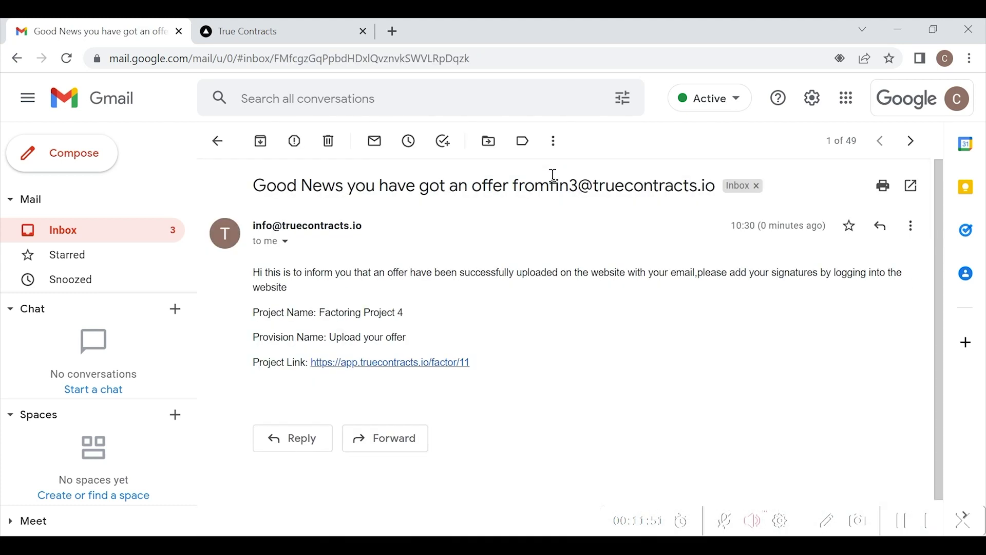
click(218, 142)
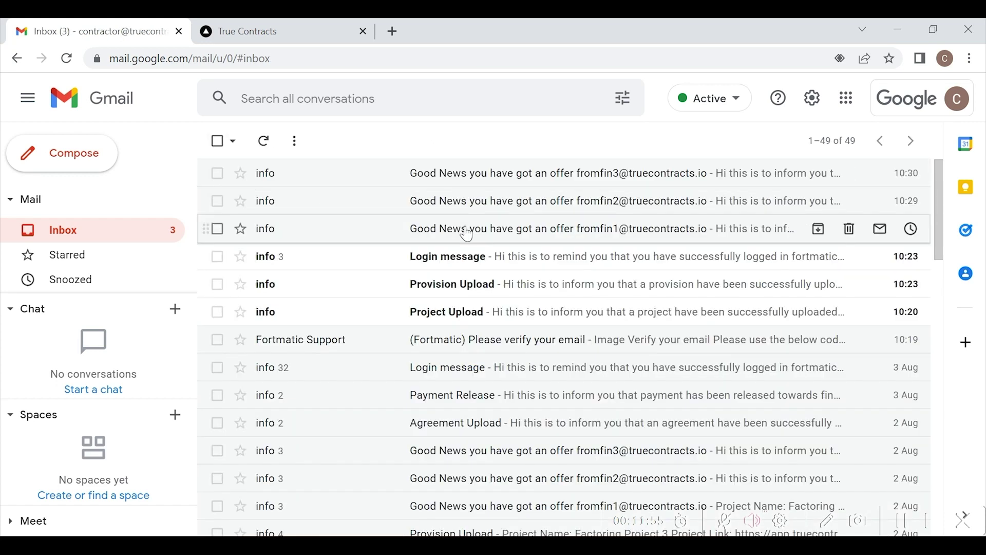
Follow the first financier's offer email to the project and review Offer 1's quote.
click(468, 235)
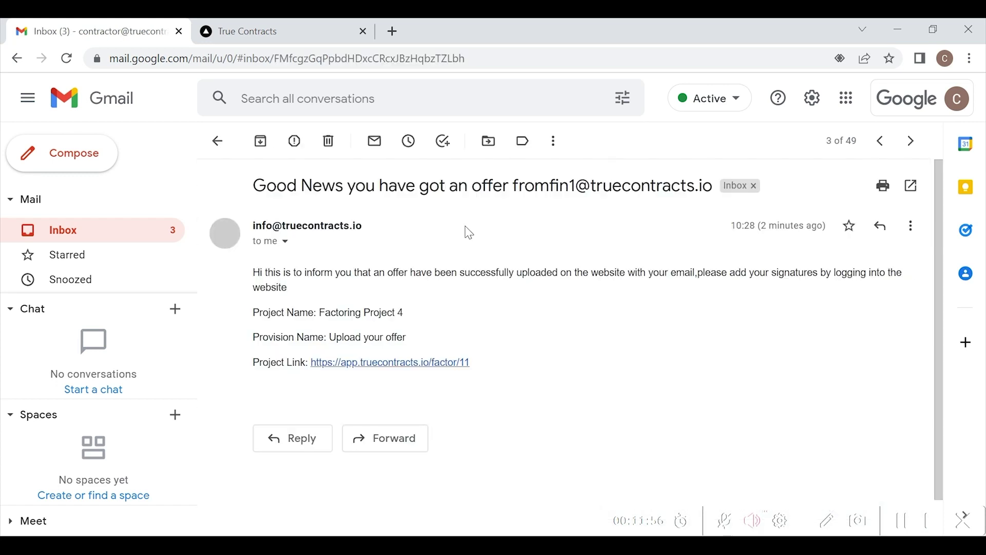
click(420, 365)
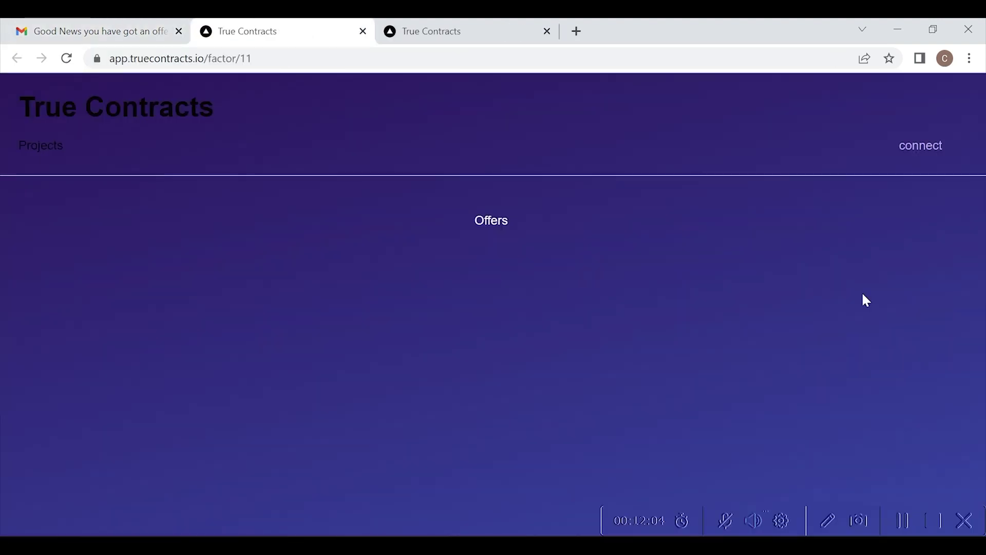
scroll(928, 300, down, 10)
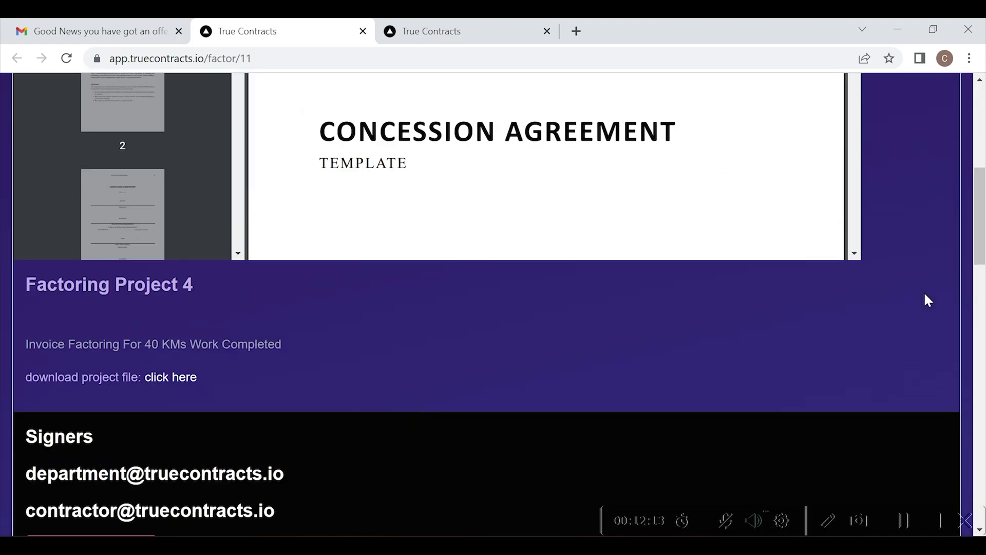
scroll(928, 300, down, 10)
click(78, 514)
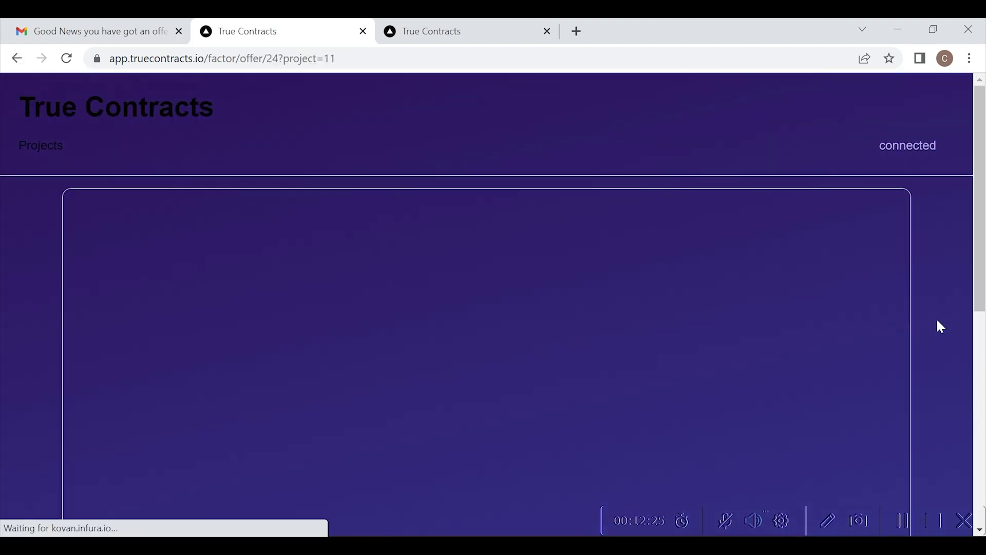
scroll(941, 326, down, 2)
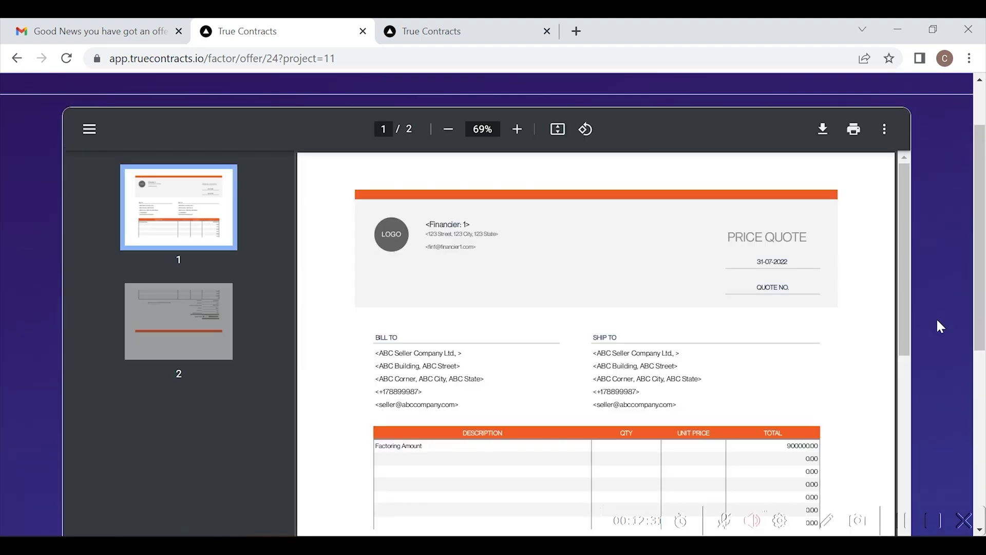
drag(901, 244, 940, 411)
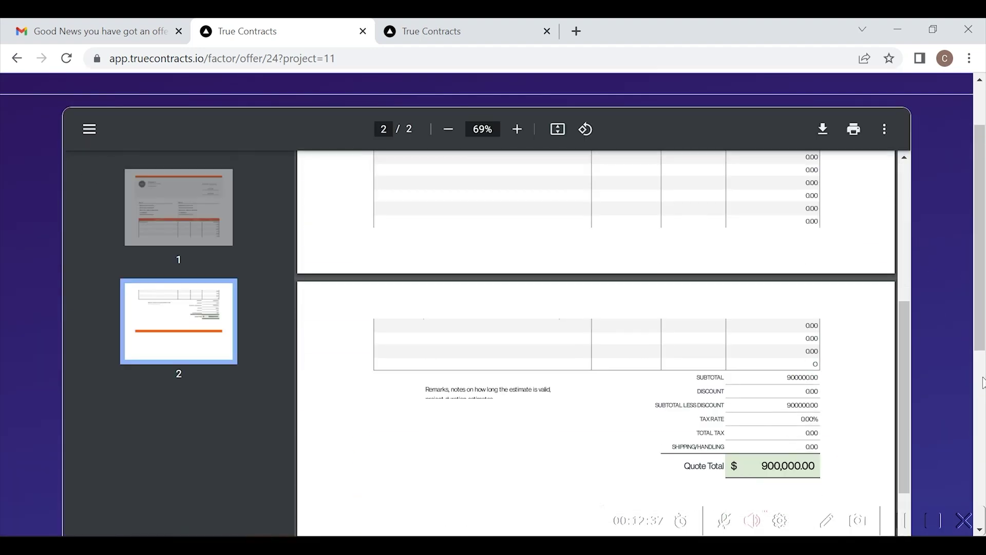
scroll(941, 410, down, 4)
Go back to the offers list and review Offer 2's quote document.
click(16, 58)
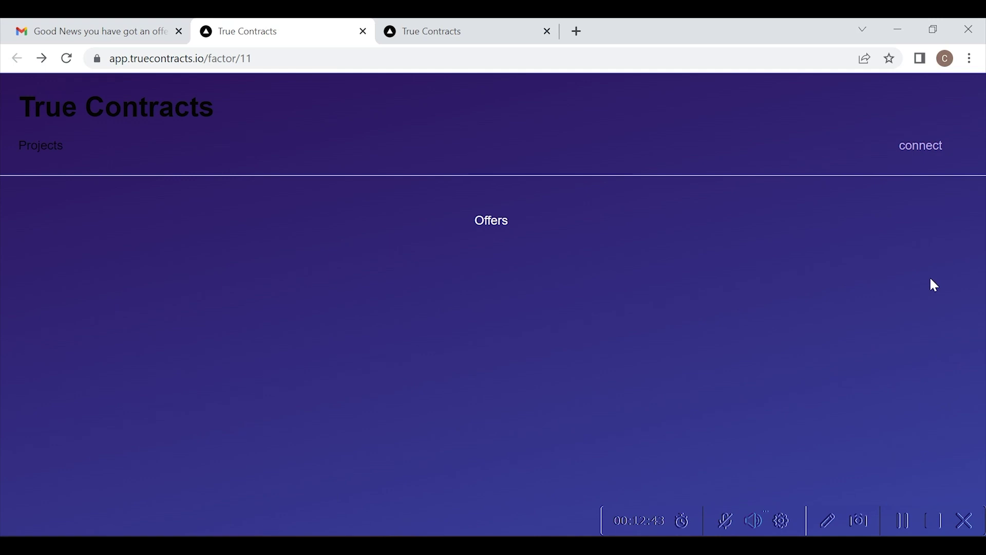
scroll(932, 281, down, 10)
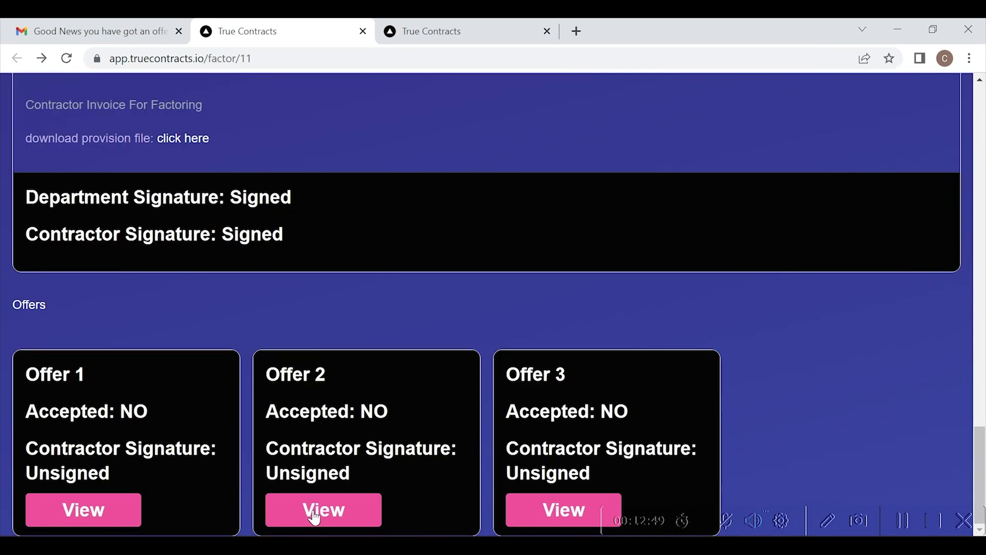
click(314, 510)
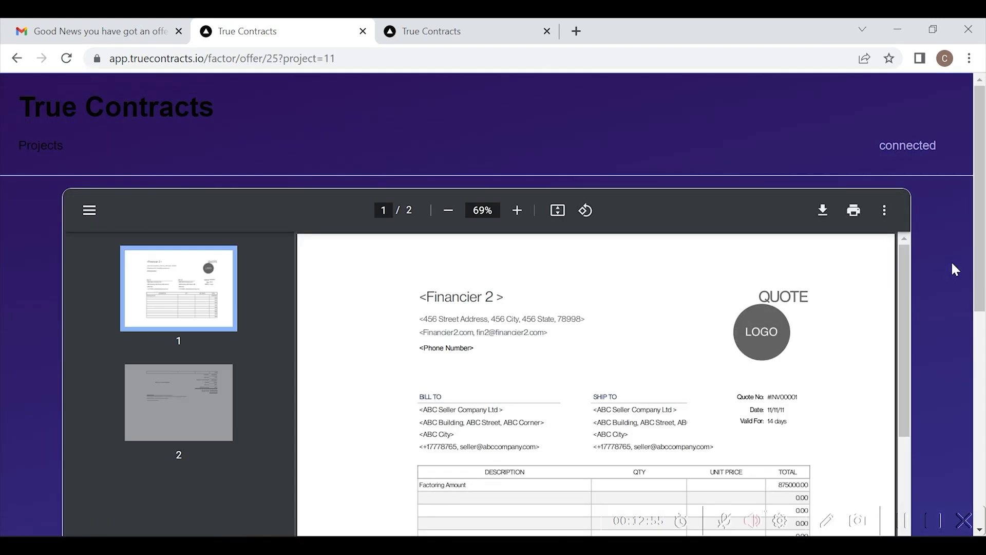
scroll(951, 260, down, 10)
scroll(556, 460, up, 5)
scroll(891, 181, down, 5)
scroll(892, 205, up, 5)
Return to the project's offers list and open Offer 3's details.
click(16, 58)
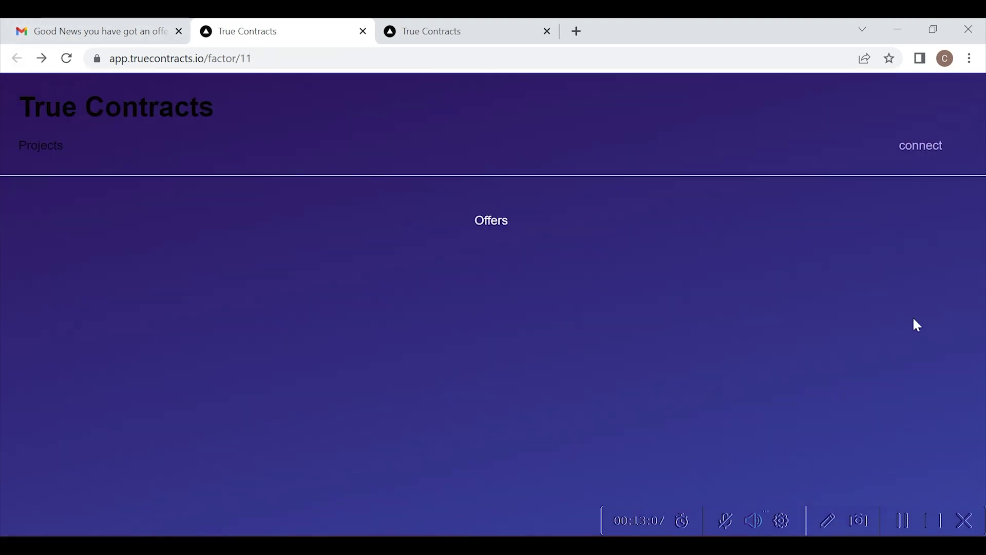
scroll(912, 316, down, 10)
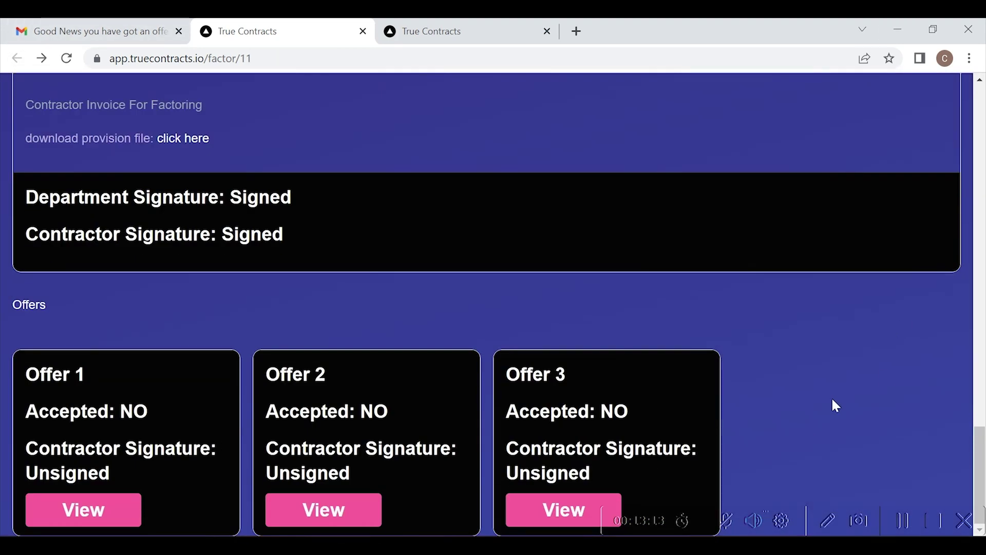
click(558, 511)
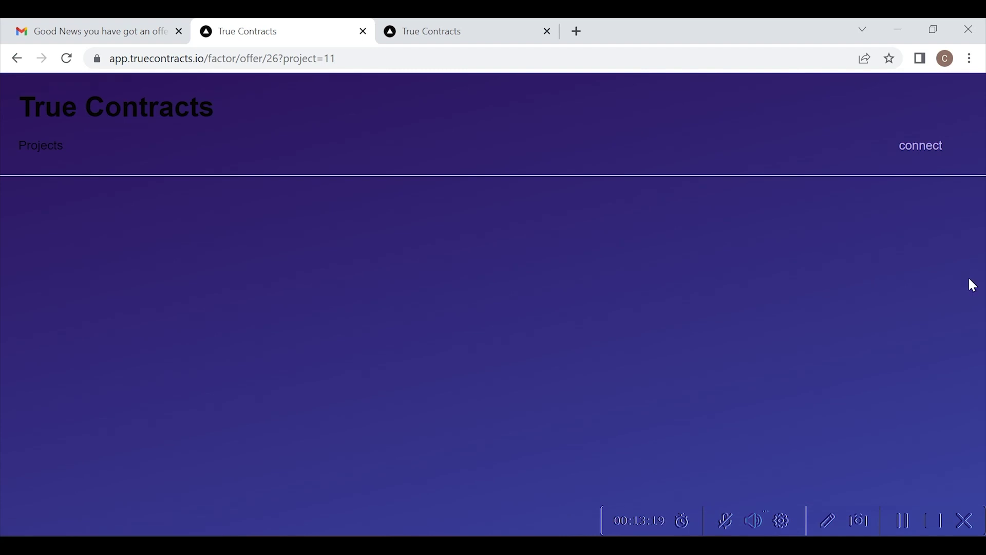
Accept Offer 3 (914000 net cost) and confirm the signing request in Fortmatic.
scroll(937, 331, down, 4)
scroll(904, 201, down, 5)
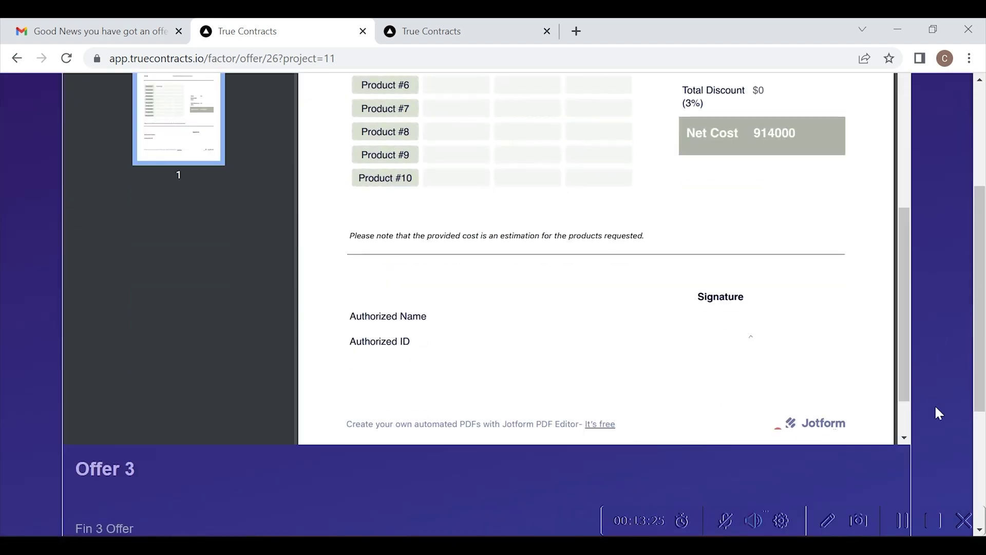
scroll(932, 404, down, 4)
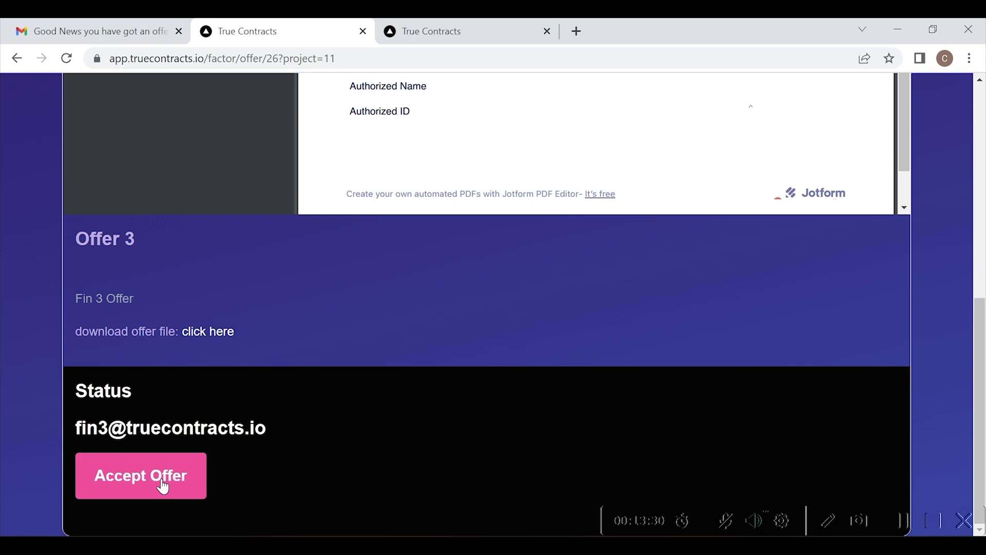
click(163, 482)
click(473, 398)
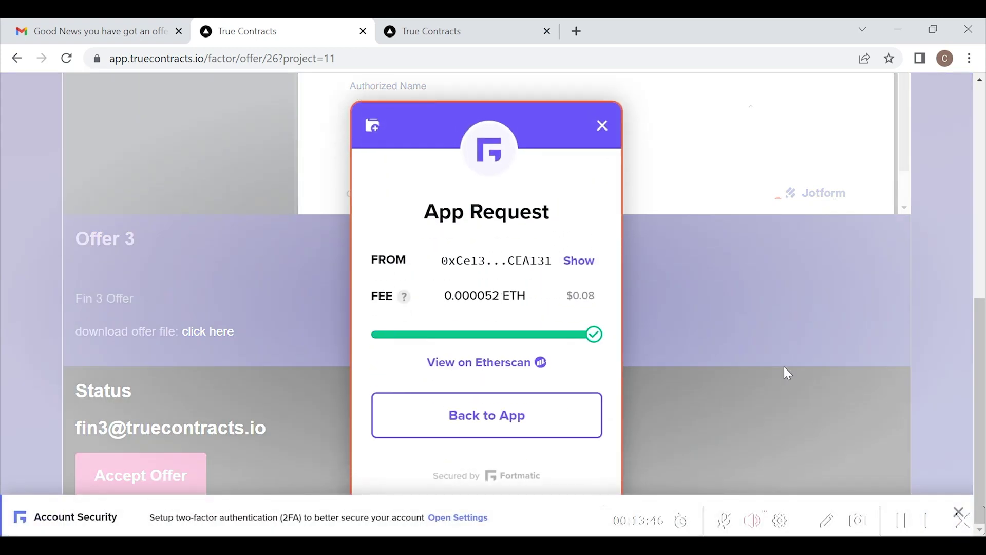
click(478, 414)
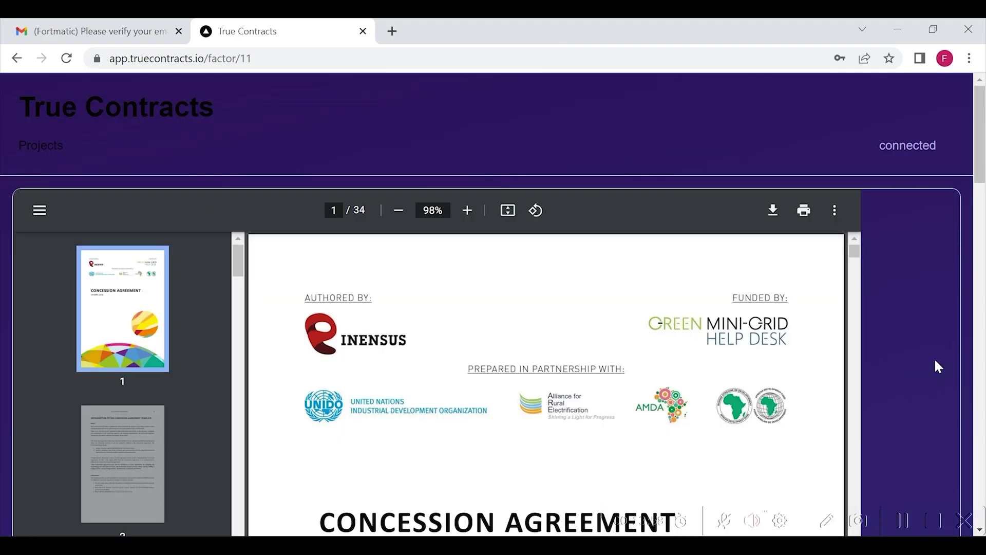
Open the Offer Accepted email for Factoring Project 4 and follow its link to Offer 3.
click(98, 31)
click(213, 145)
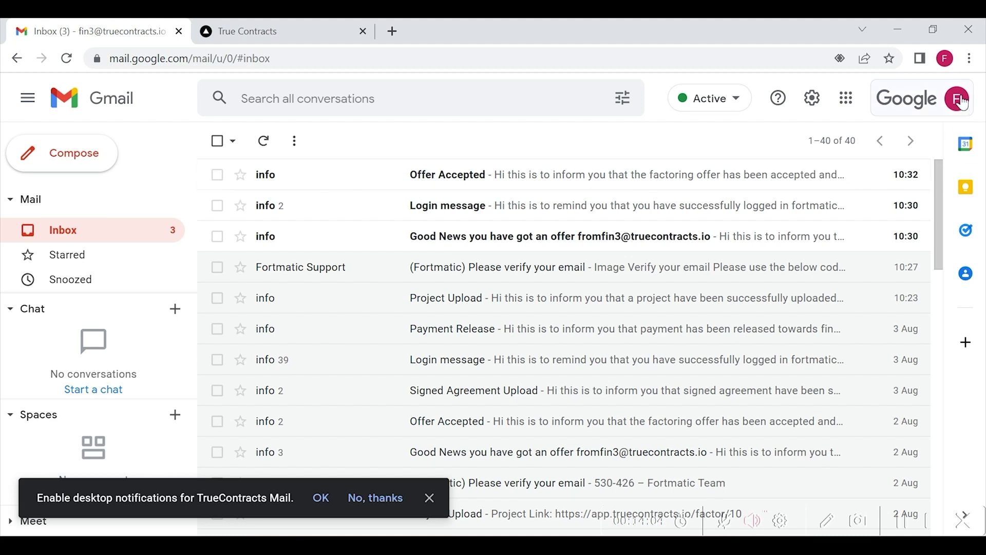
click(522, 180)
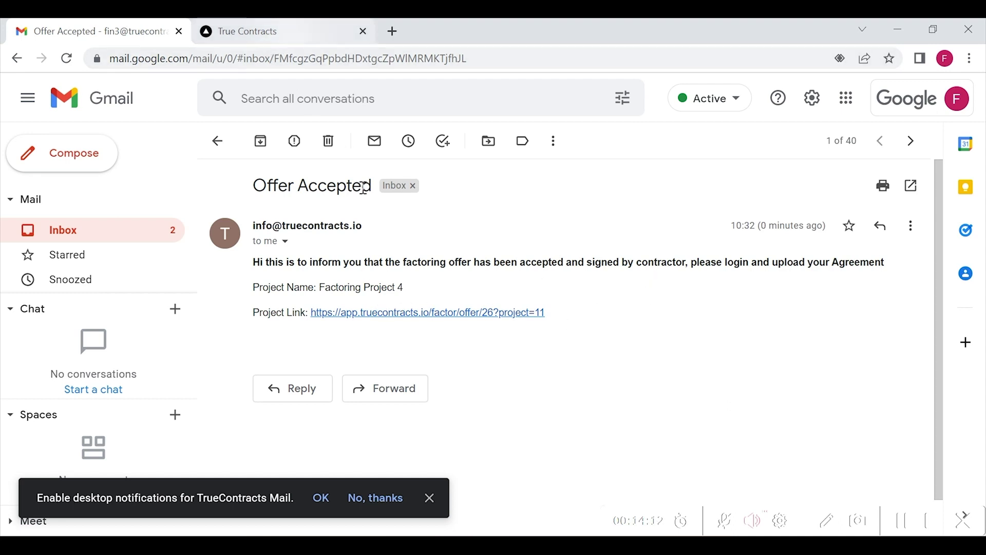
click(411, 315)
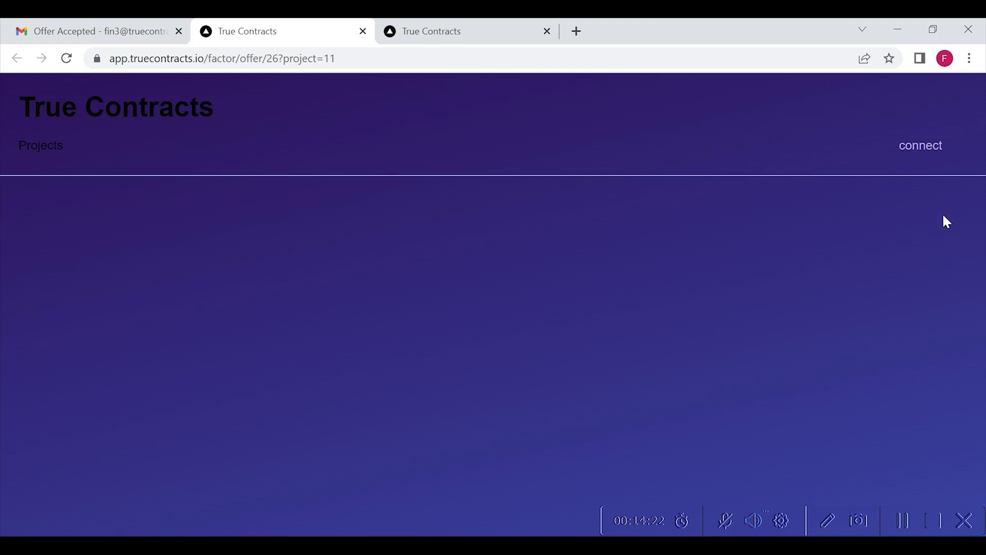
Connect the wallet and enter 'Factoring Agreement' as Offer 3's agreement description.
click(927, 147)
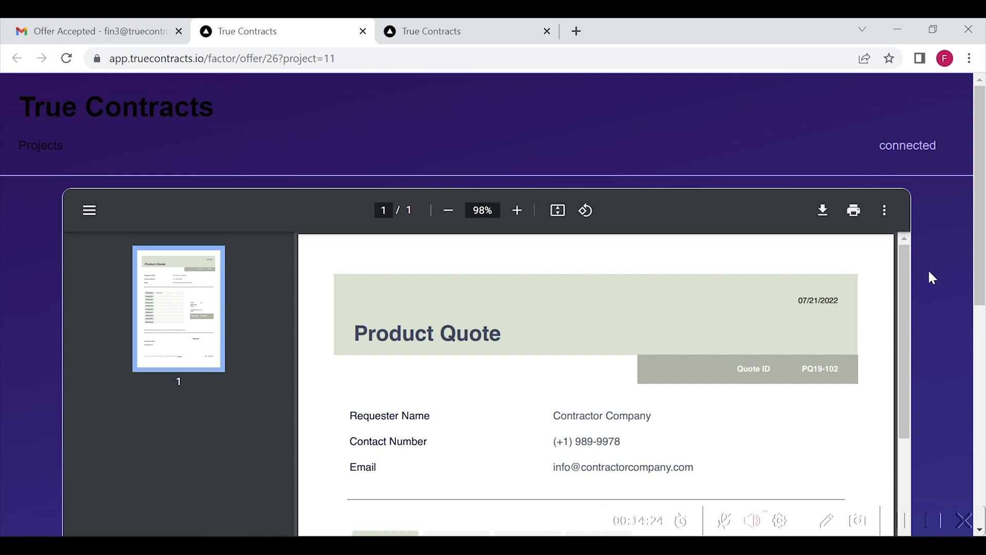
scroll(929, 272, down, 9)
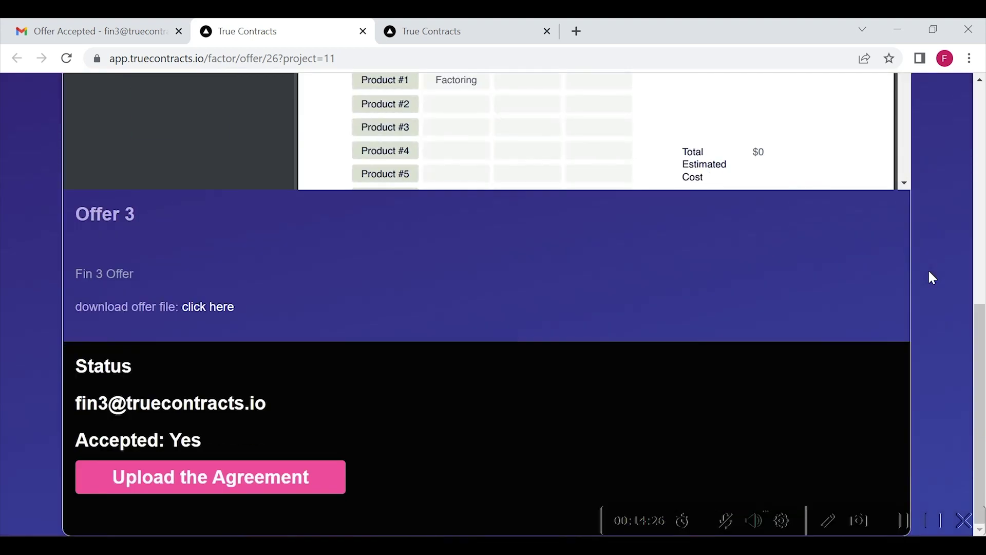
click(211, 476)
click(403, 271)
text(Factoring Agre)
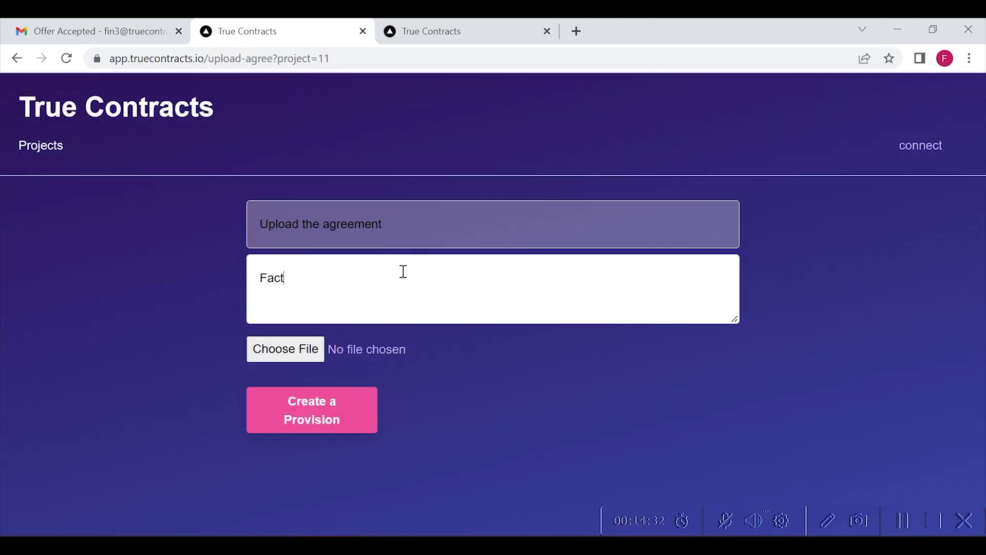
text(ement)
Attach Factoring Agreement.pdf and create the agreement provision.
click(285, 348)
click(207, 202)
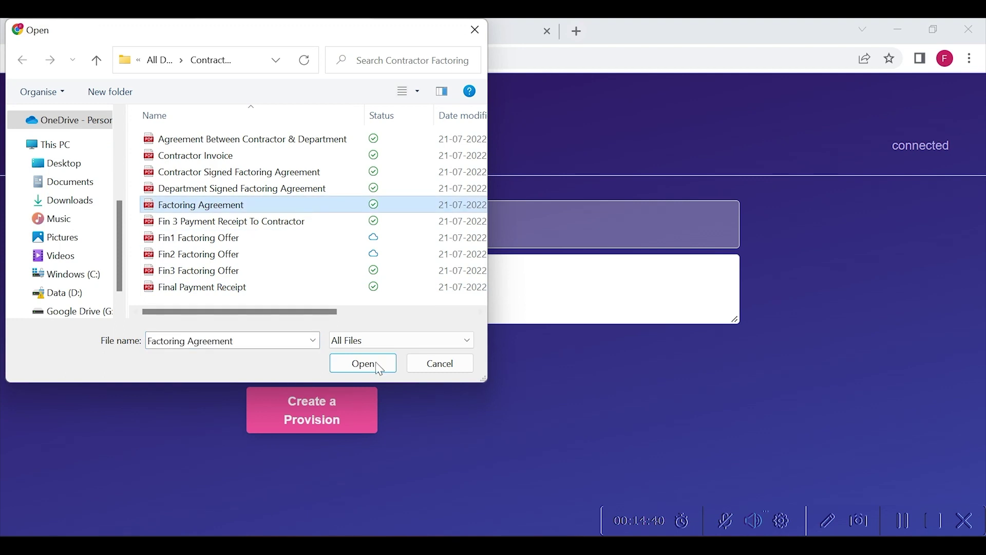
click(375, 362)
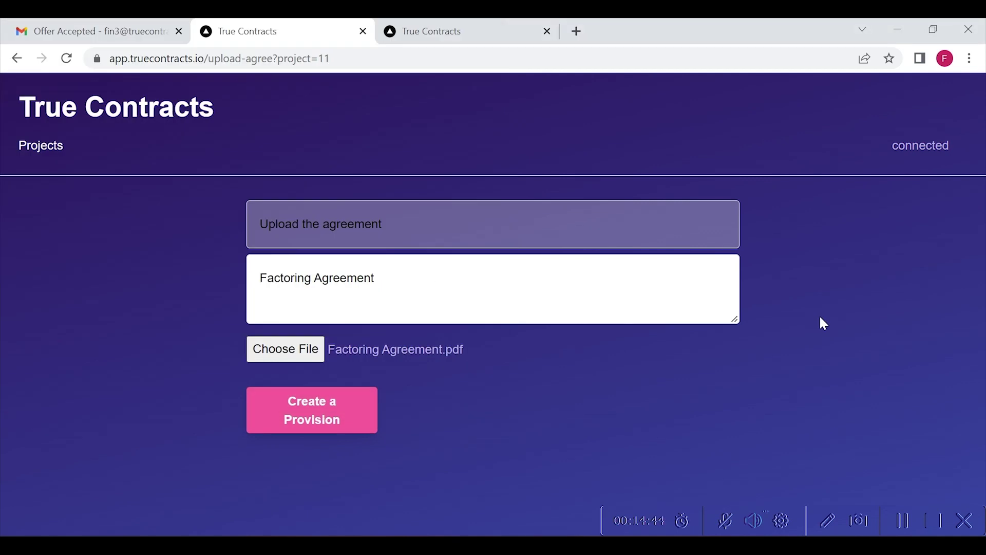
scroll(820, 324, down, 2)
drag(474, 309, 467, 429)
click(309, 476)
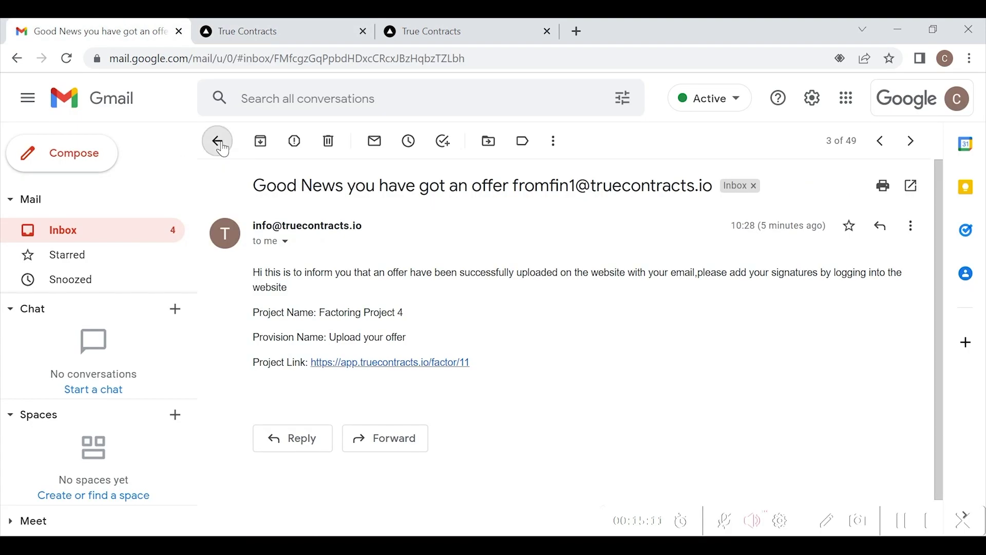
click(214, 139)
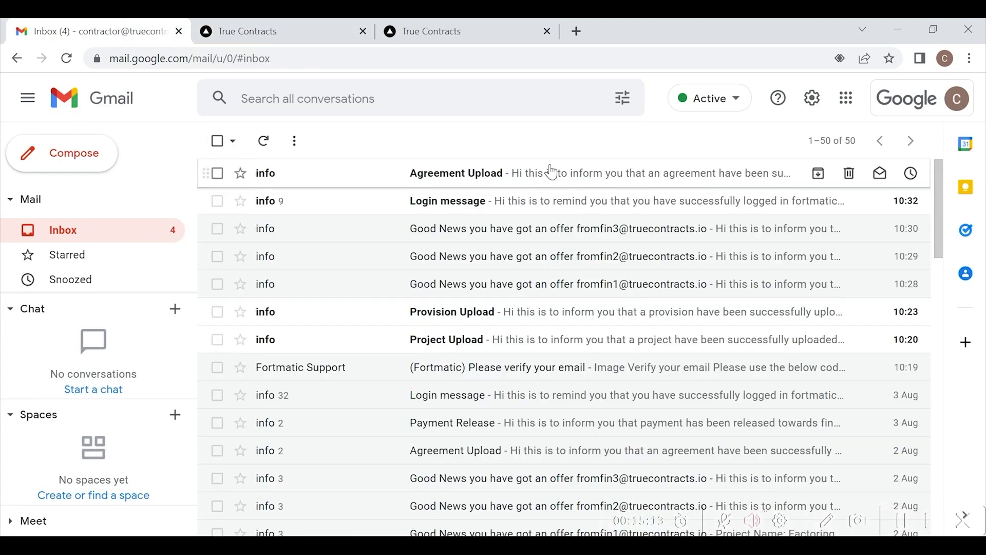
Open the latest Agreement Upload email in the department's inbox and follow its Project 11 link.
click(476, 173)
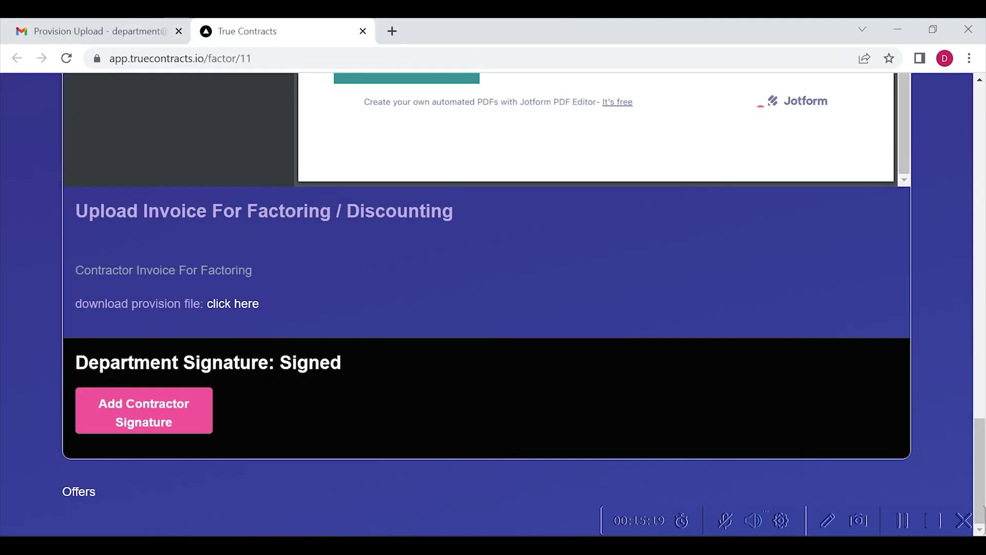
click(98, 31)
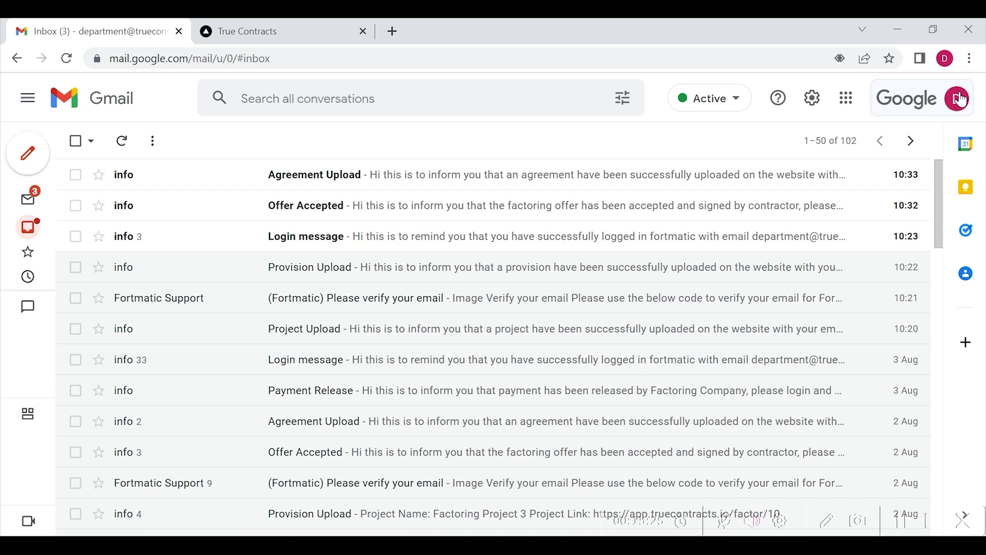
click(397, 177)
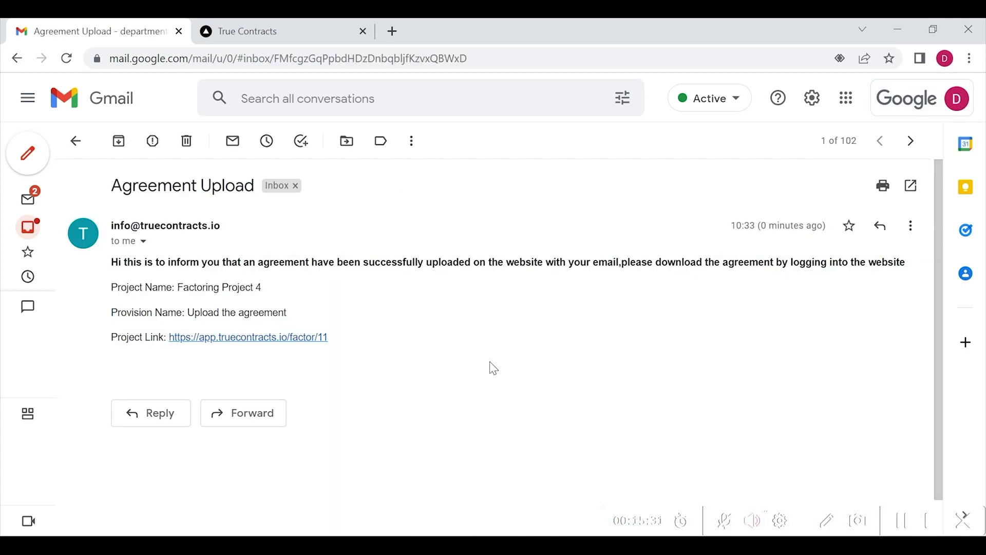
click(253, 338)
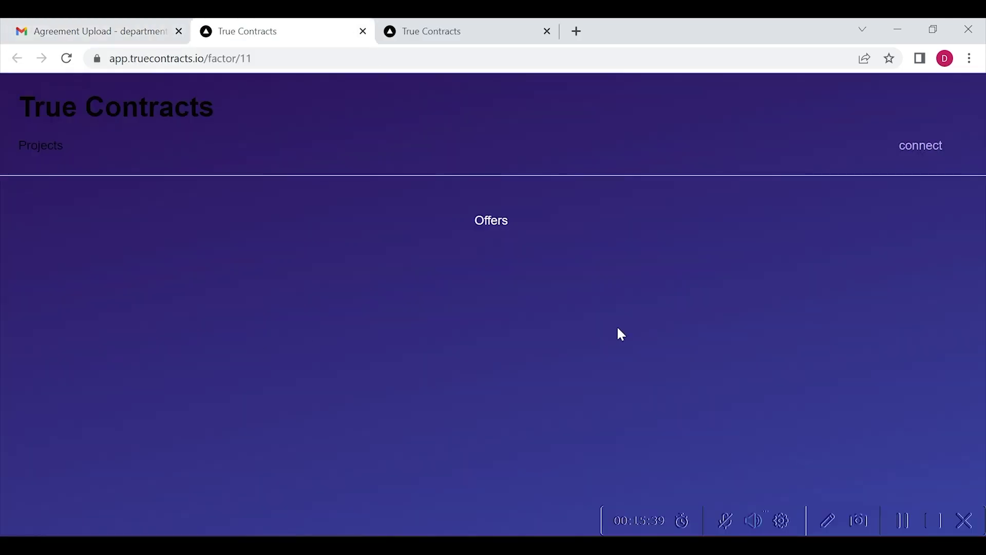
Open Offer 3, page through the factoring agreement, and download the Agreement 9 file.
scroll(899, 300, down, 15)
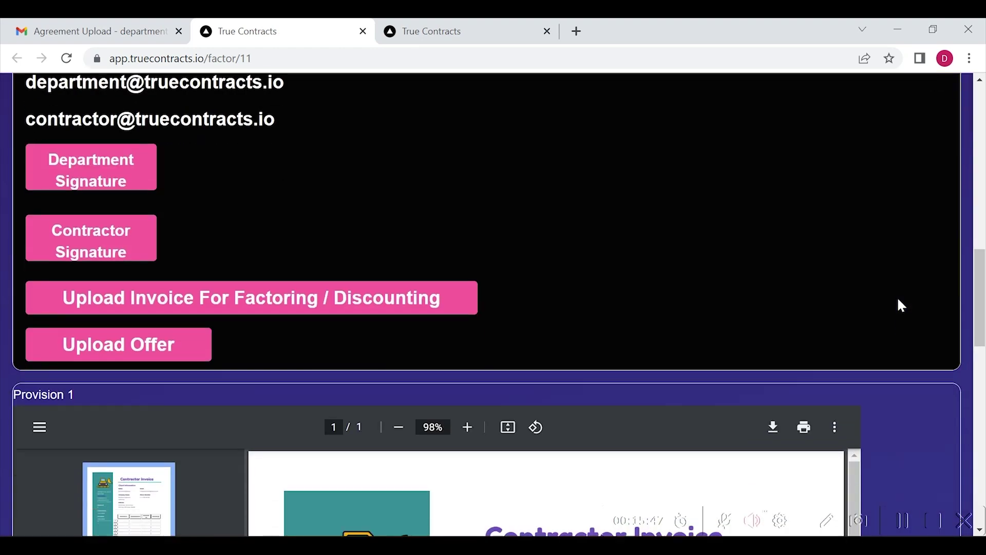
click(540, 510)
scroll(934, 245, down, 15)
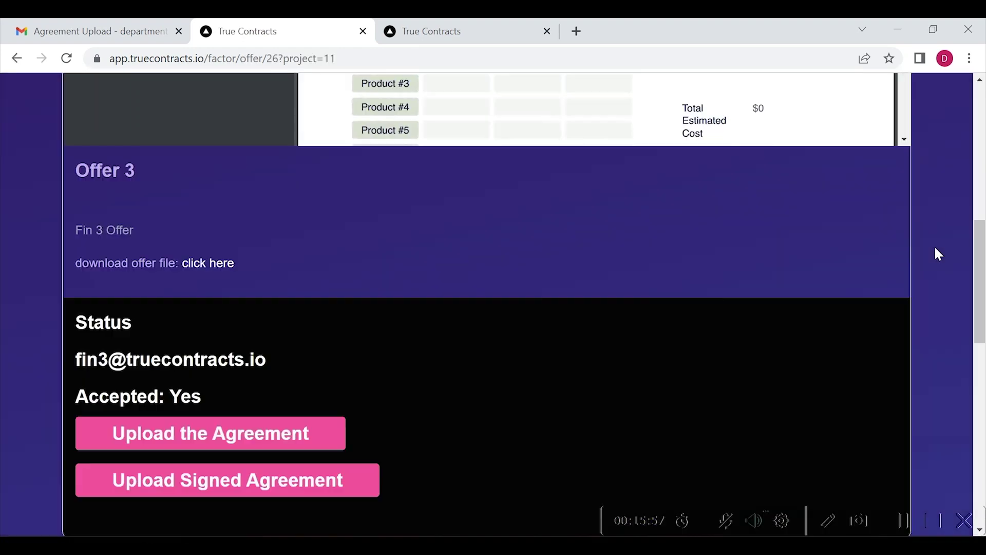
click(210, 262)
drag(904, 123, 906, 355)
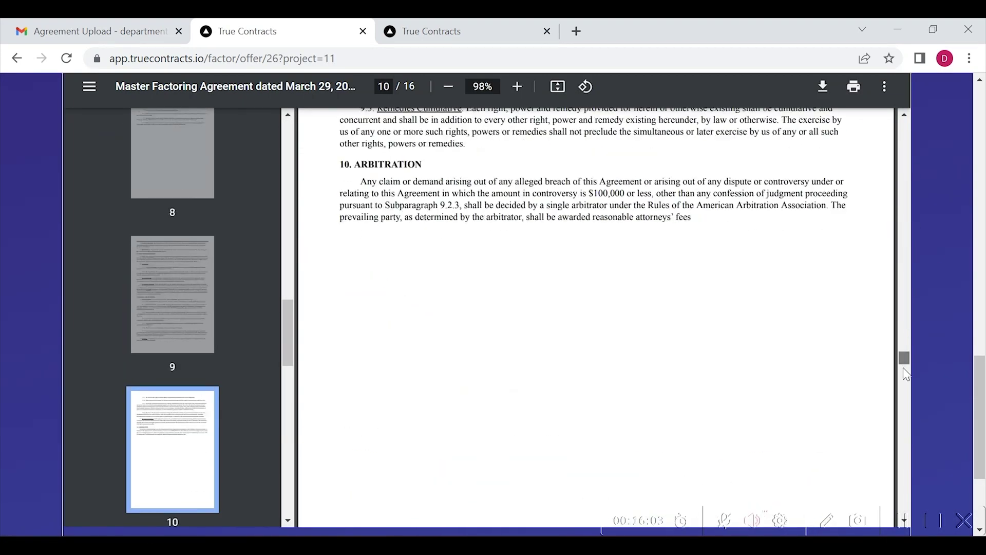
scroll(927, 424, down, 3)
click(249, 481)
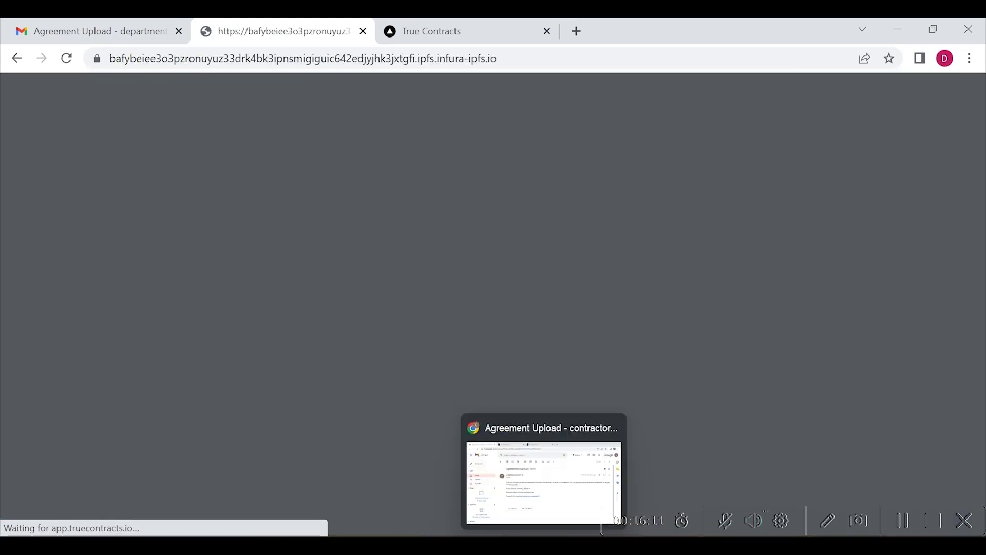
click(537, 467)
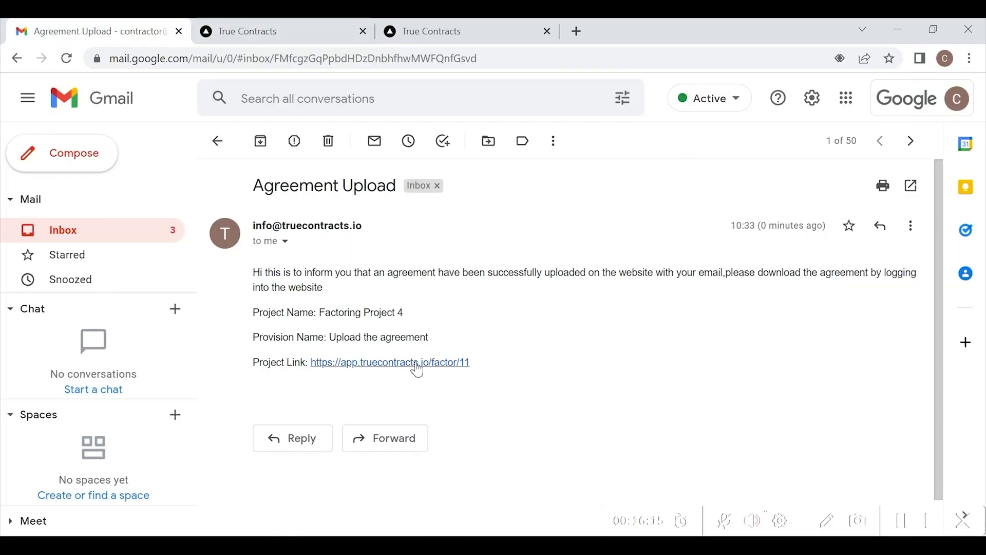
Follow the project link to Offer 3 and scroll through its agreement details.
click(417, 368)
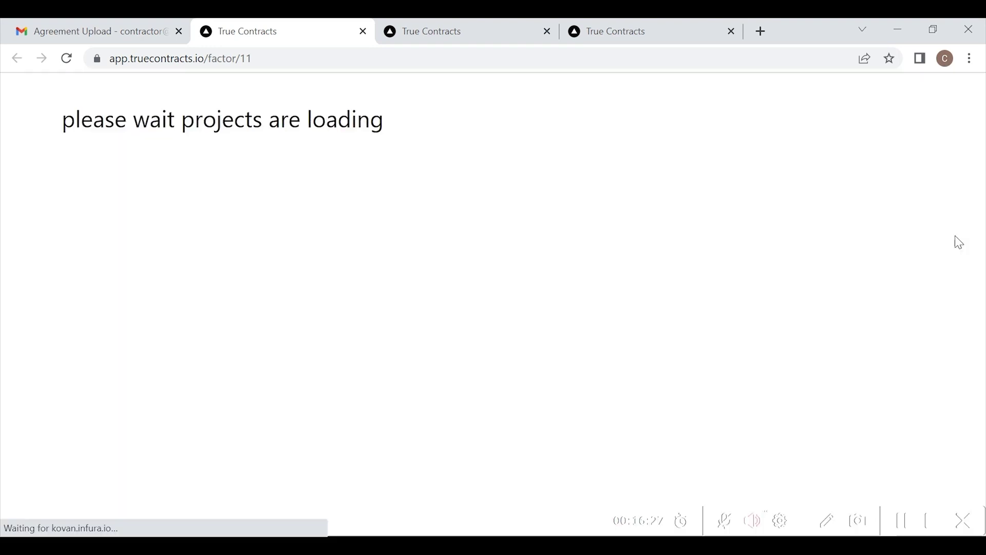
scroll(957, 242, down, 10)
click(560, 520)
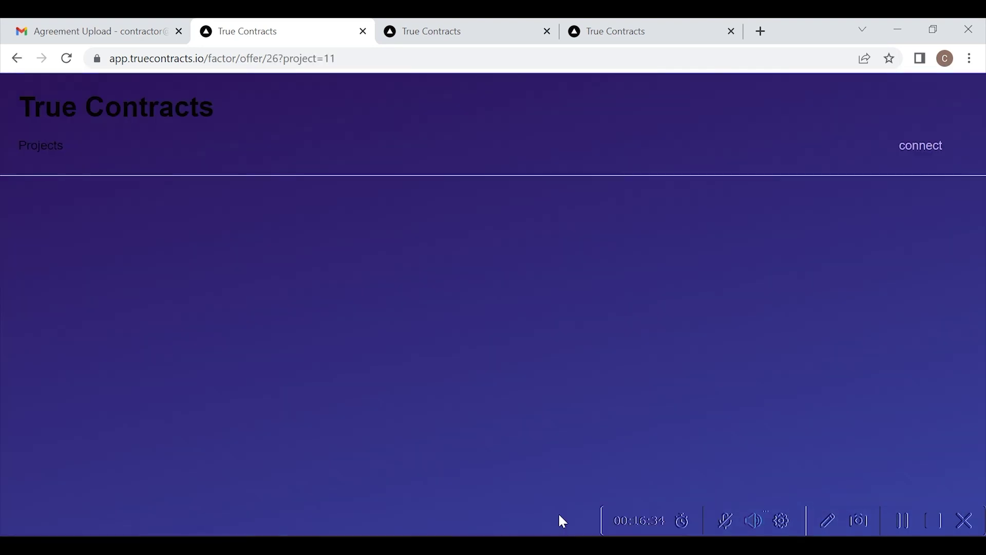
scroll(951, 310, down, 10)
scroll(951, 310, down, 5)
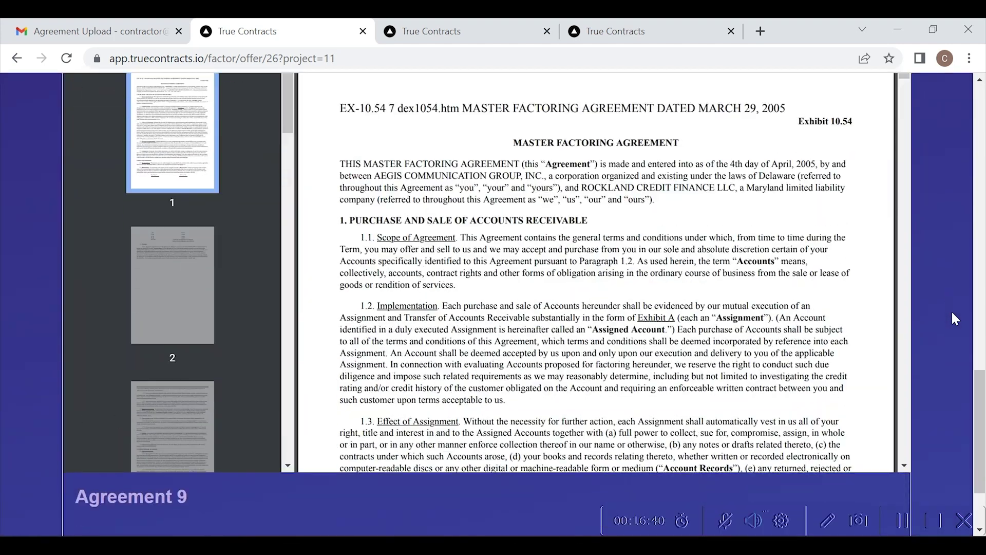
scroll(951, 310, up, 1)
drag(904, 120, 971, 139)
scroll(905, 452, down, 3)
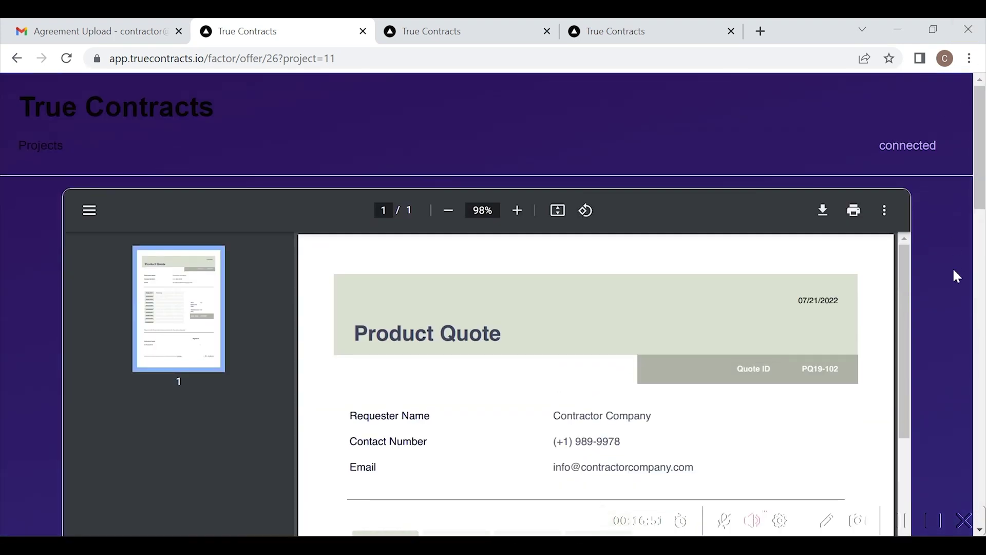
scroll(954, 266, down, 10)
Upload Contractor Signed Factoring Agreement.pdf described 'Contractor Signed Factoring Agreement' and confirm the transaction.
click(224, 368)
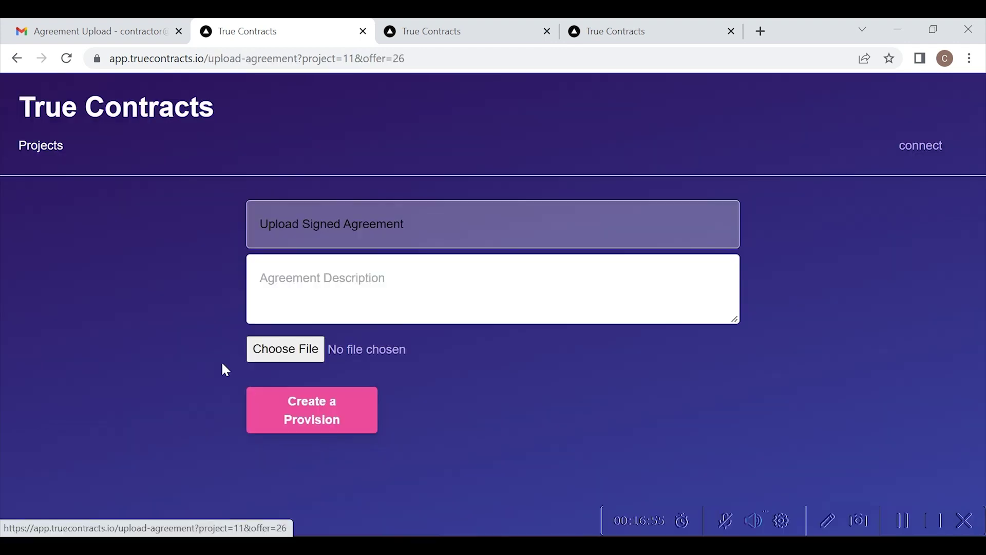
text(Contractor Sig)
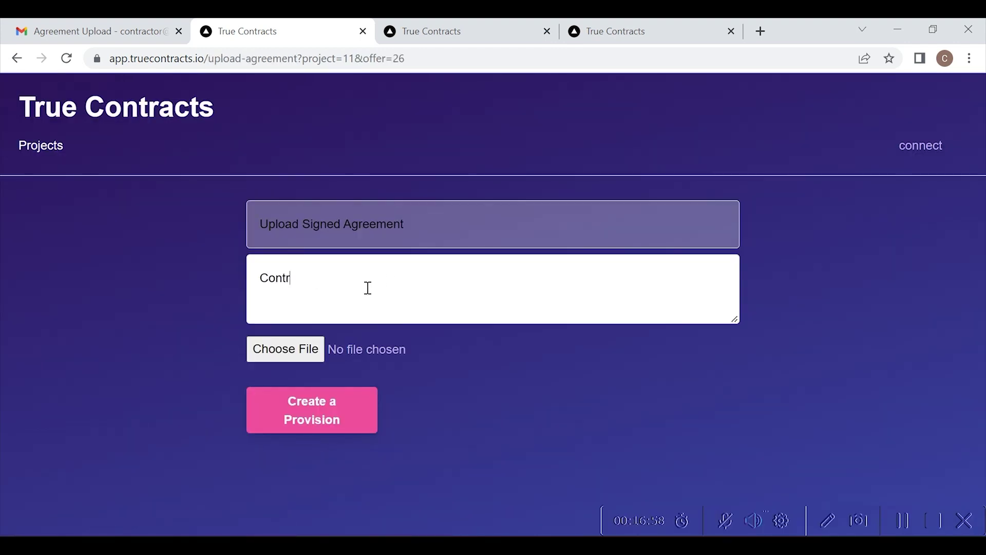
text(ned Factoring Agreement)
click(286, 349)
click(267, 170)
click(356, 357)
scroll(627, 395, down, 1)
scroll(354, 391, down, 10)
click(316, 508)
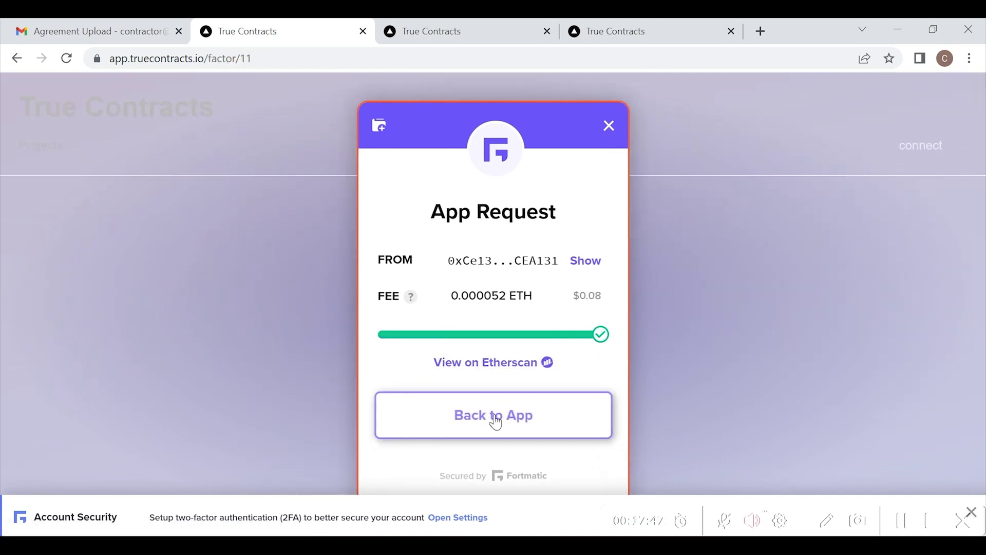
click(494, 417)
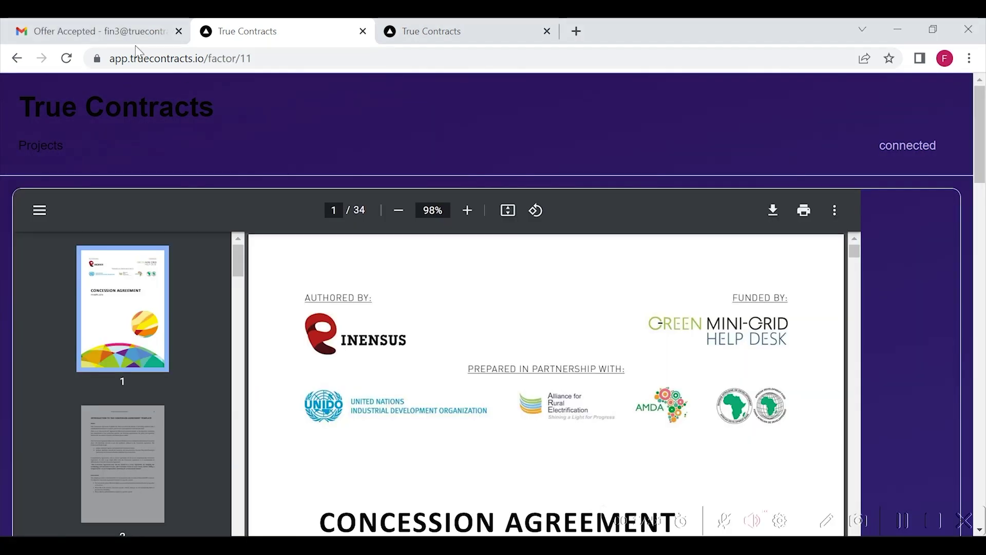
Open the newest Signed Agreement Upload email in the financier's inbox.
click(97, 35)
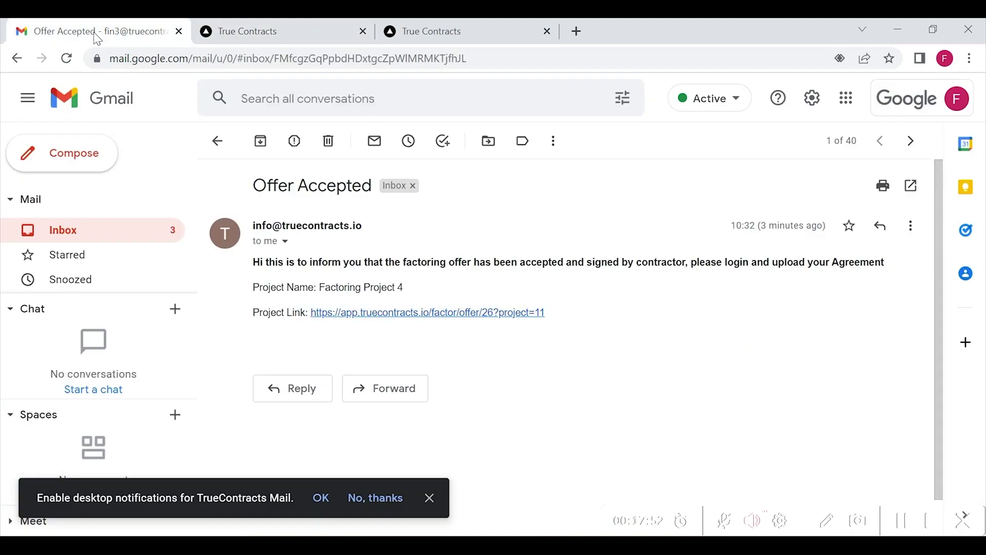
click(220, 144)
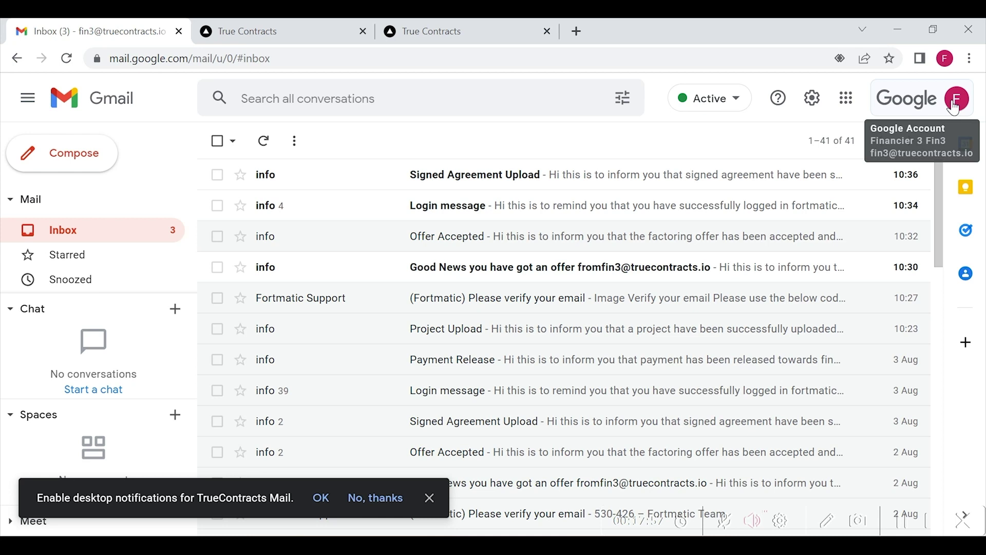
click(530, 186)
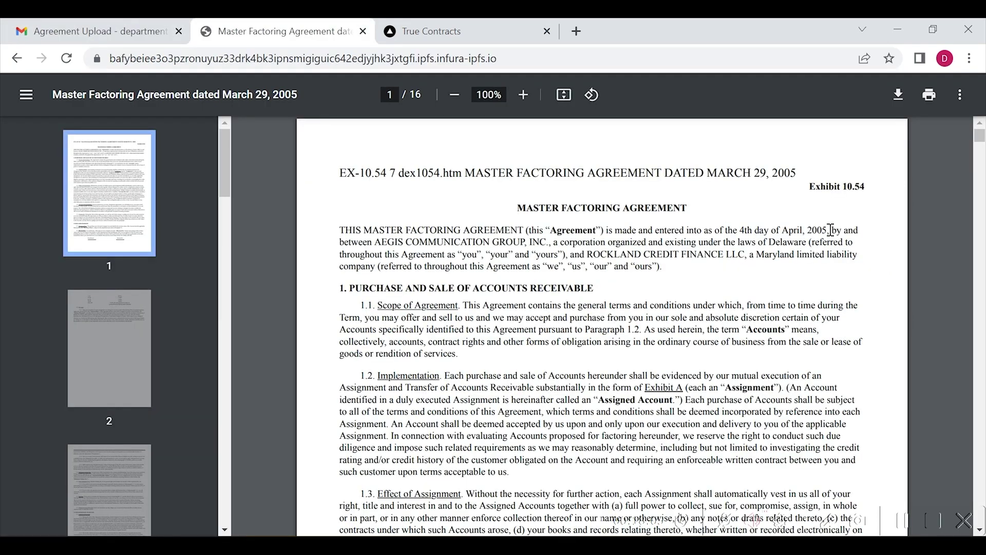
On offer 3, submit 'Department Signed Factoring Agreement' with its department-signed PDF attached.
scroll(962, 252, down, 4)
scroll(961, 253, up, 4)
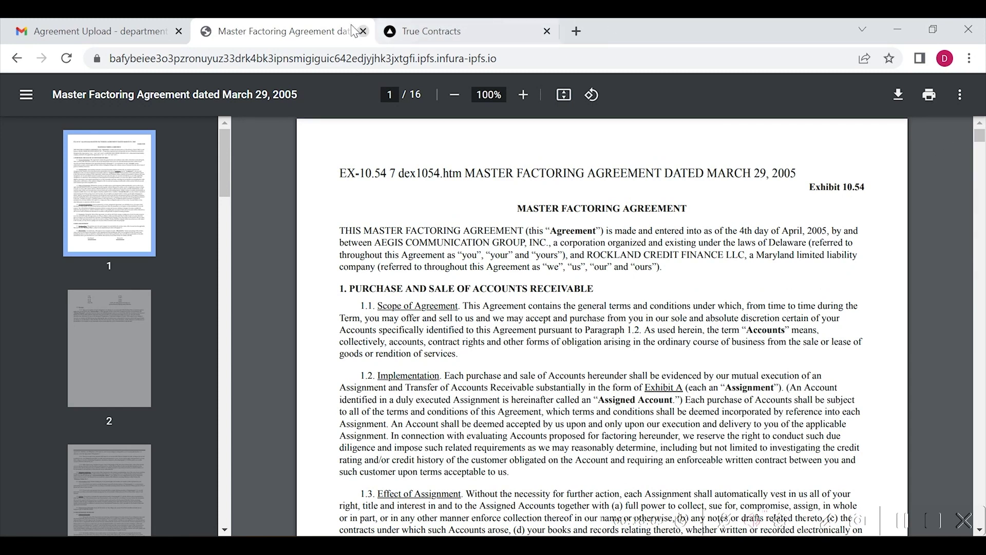
click(16, 58)
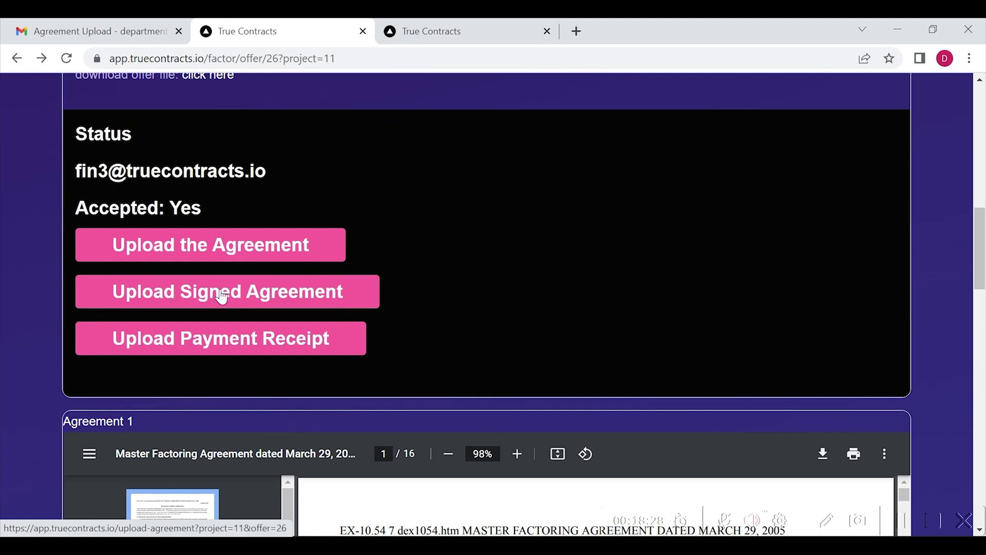
click(222, 297)
click(294, 289)
text(Department)
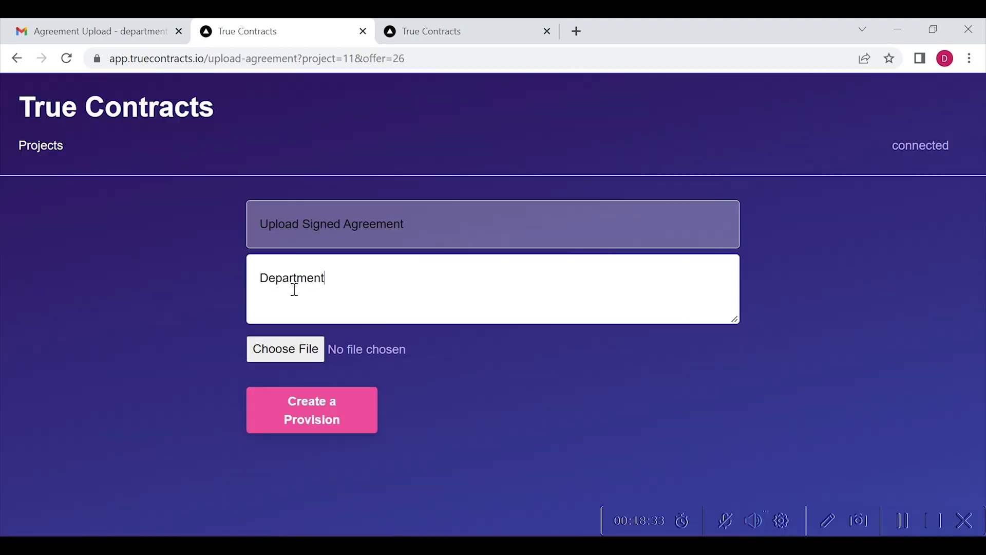
text( Signed Factoring Agreement)
click(285, 349)
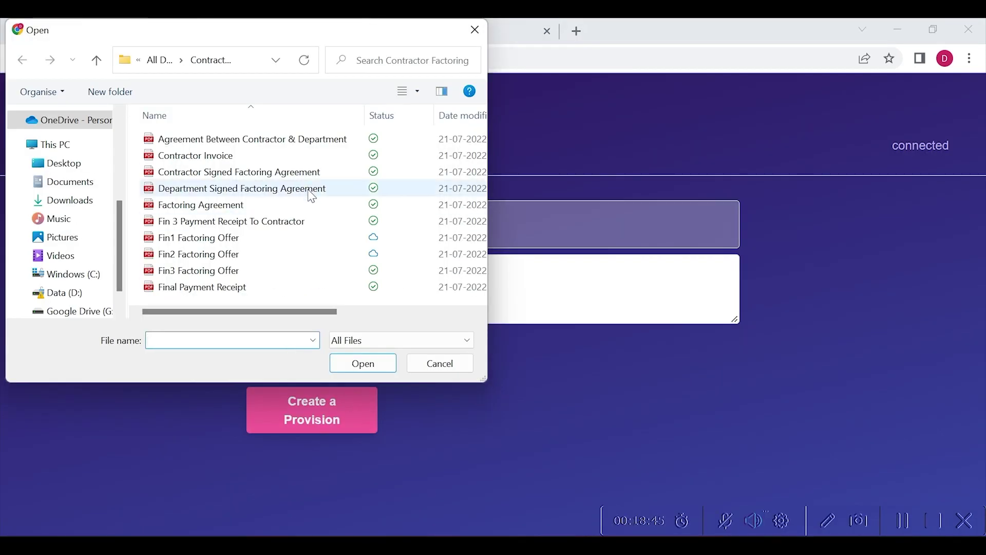
click(308, 188)
click(361, 364)
scroll(617, 374, down, 2)
scroll(354, 365, down, 5)
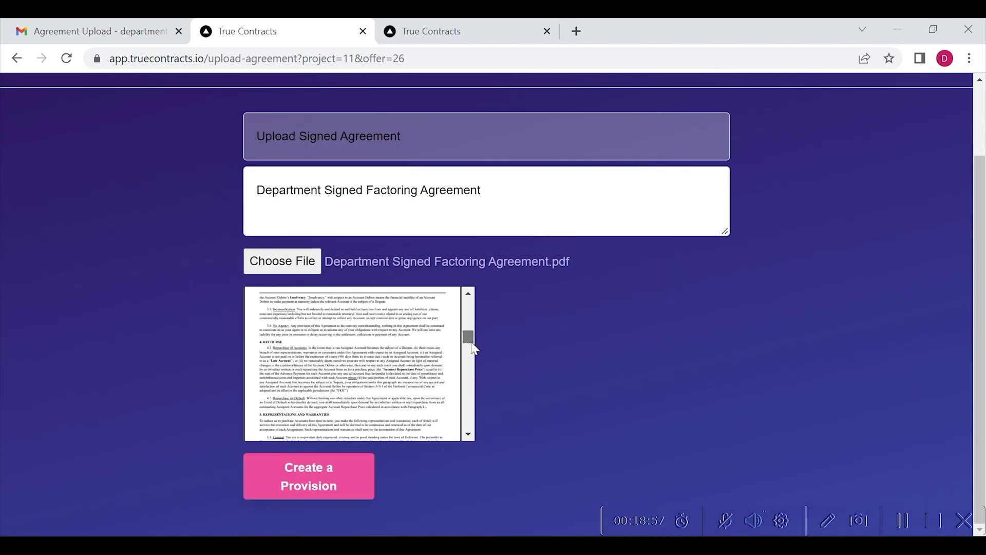
click(318, 482)
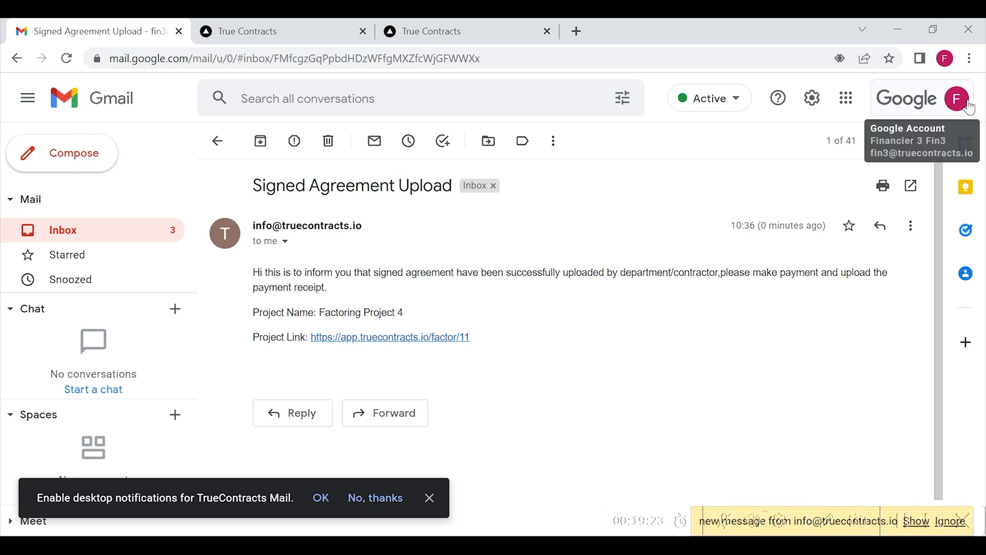
Read the newest Signed Agreement Upload email in full, then go back to the Factoring Project 4 page.
click(220, 142)
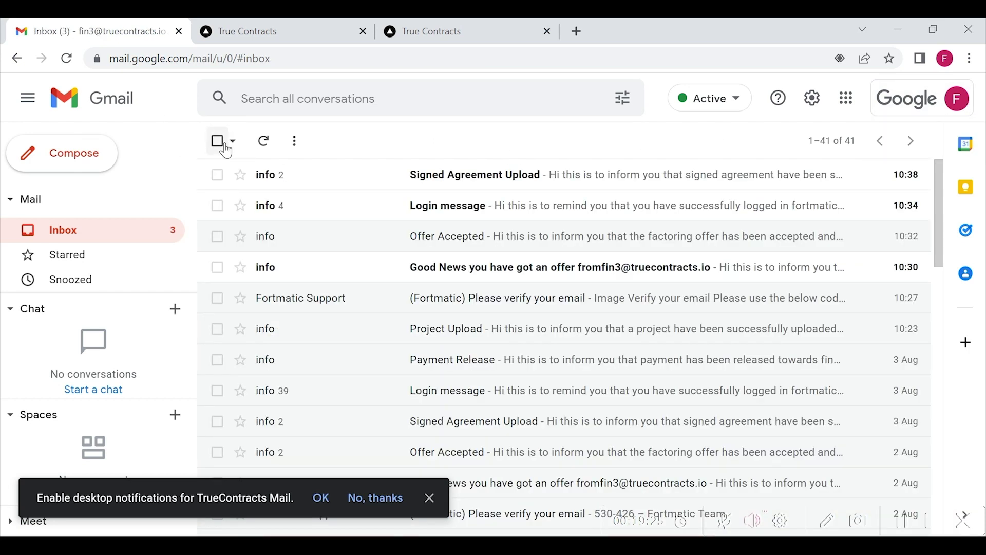
click(497, 181)
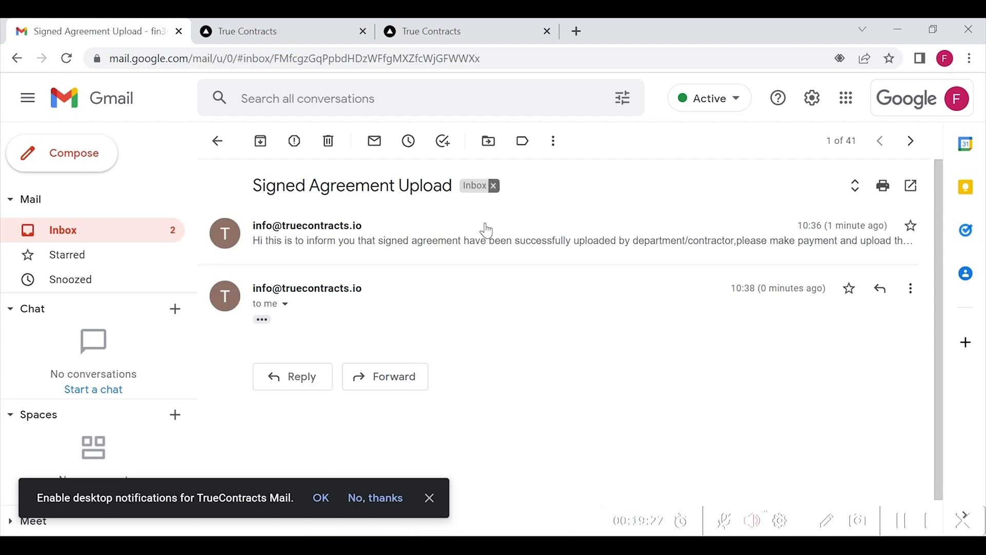
click(263, 321)
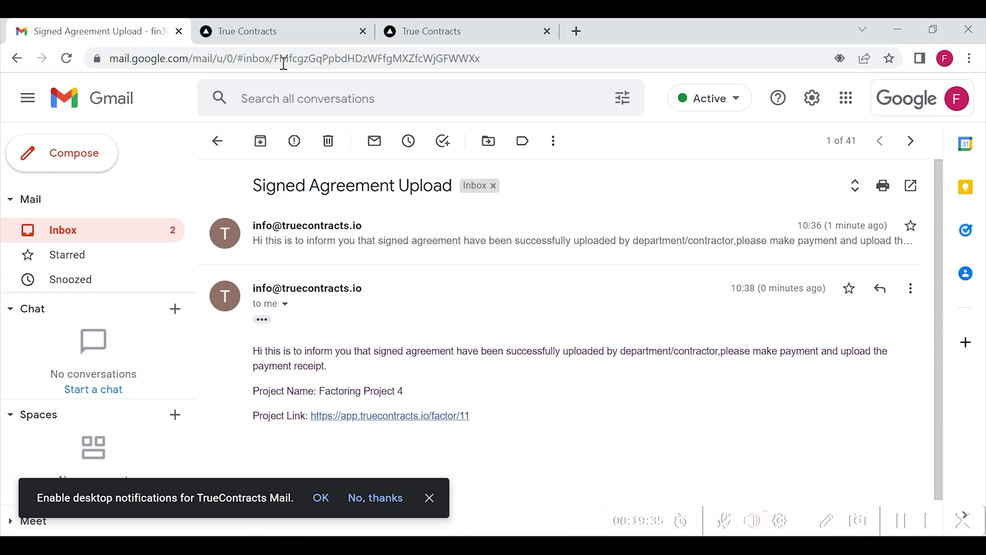
click(297, 30)
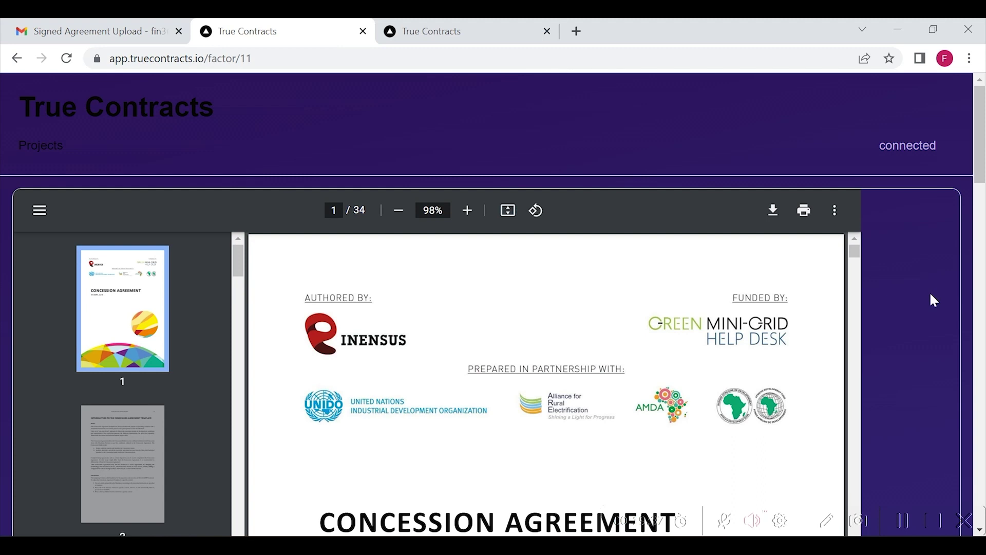
On offer 3, start a payment receipt described as 'Payment Receipt For Payment Made To Contractor'.
scroll(930, 291, down, 15)
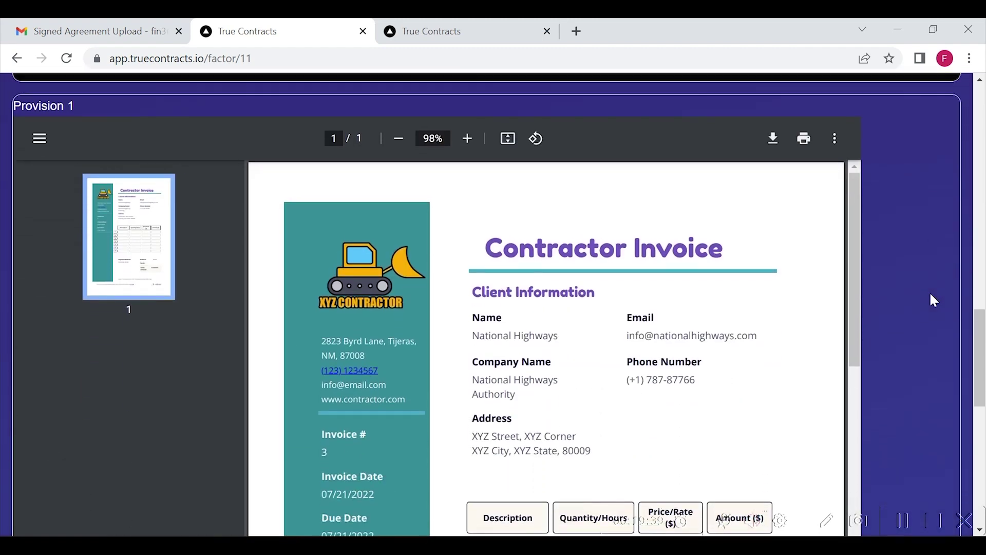
scroll(929, 291, down, 15)
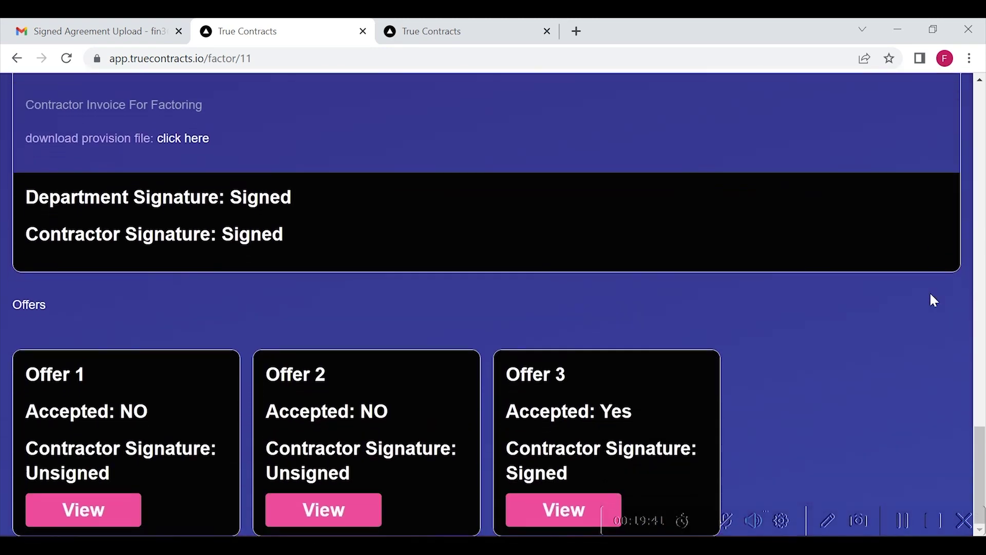
click(546, 514)
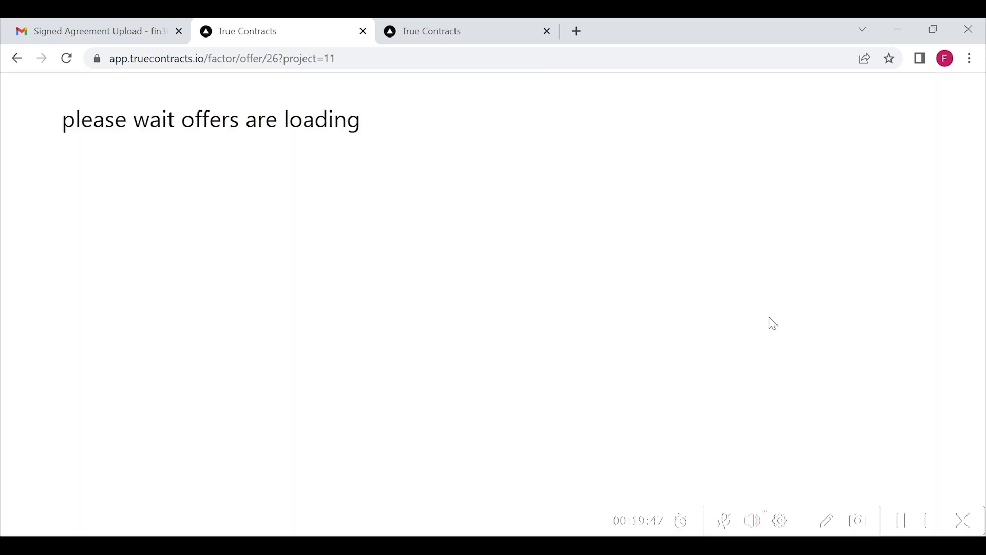
scroll(957, 248, down, 5)
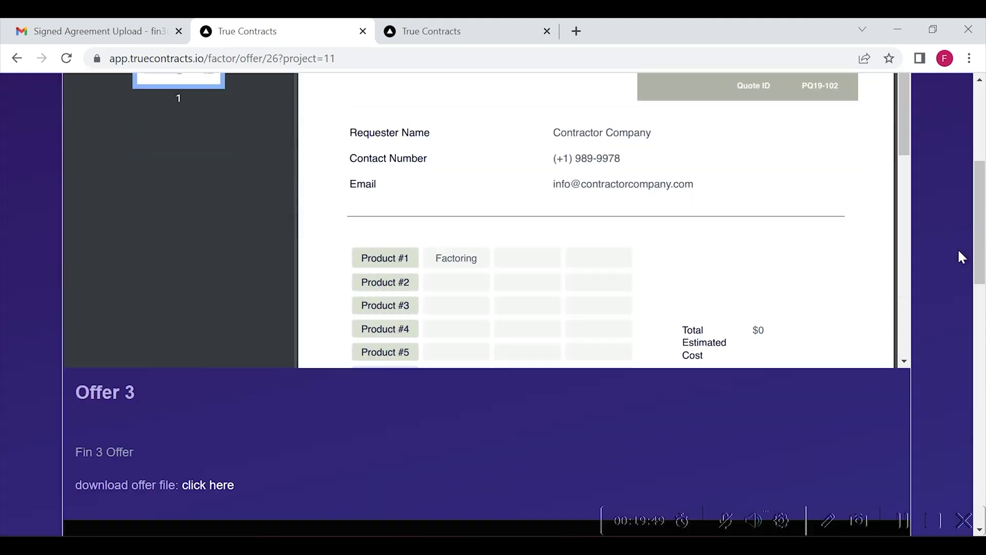
scroll(957, 248, up, 1)
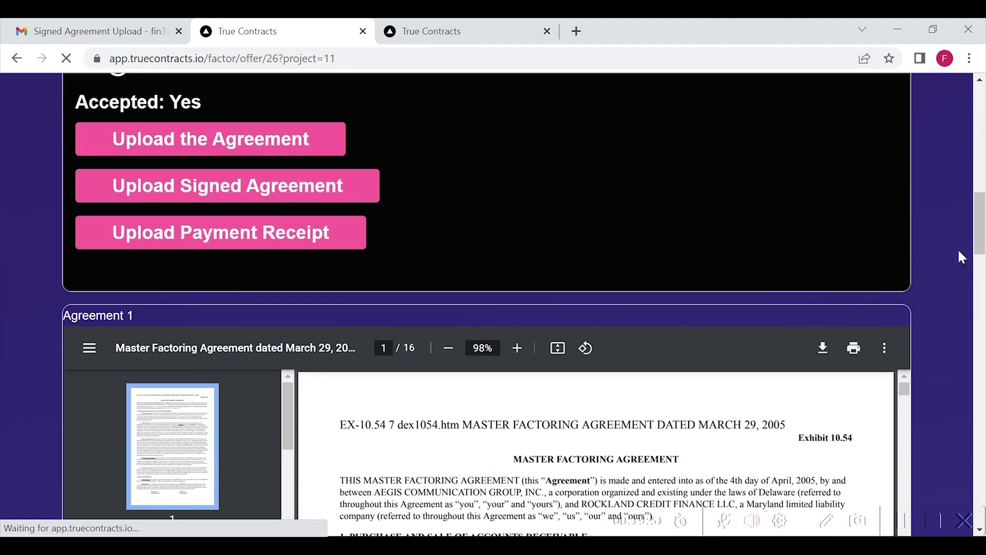
click(221, 236)
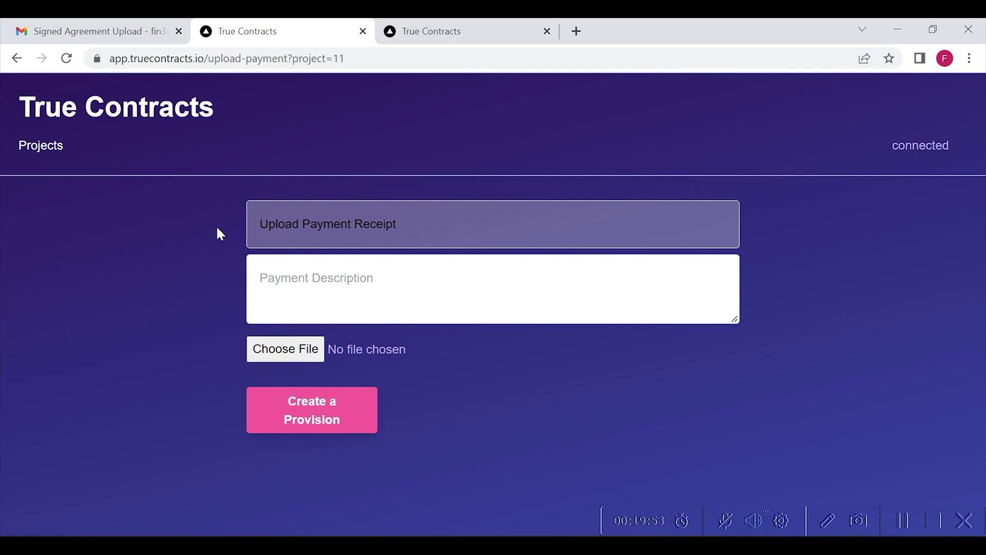
click(317, 283)
text(Payment Receipt For Payment Made To Contractor)
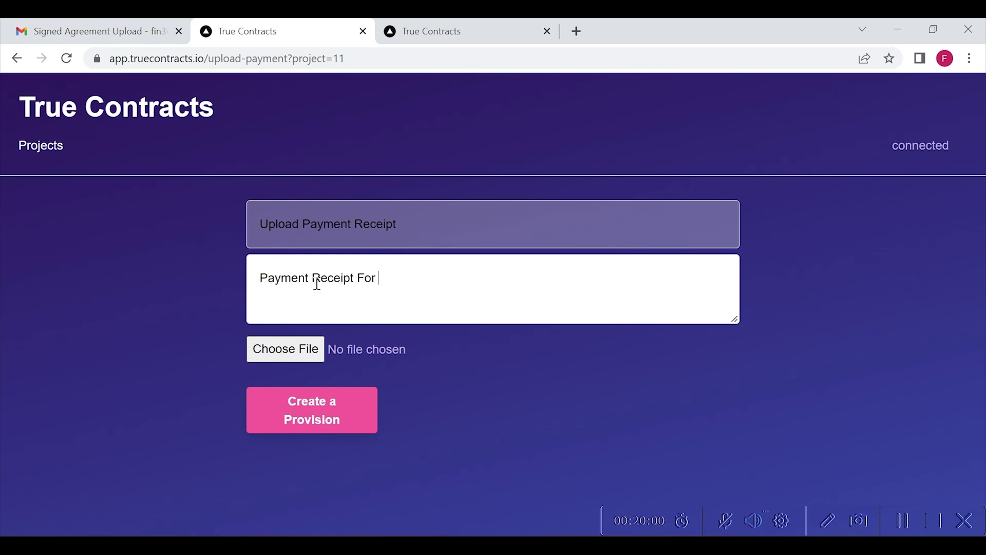
Attach Fin 3 Payment Receipt To Contractor.pdf, submit it and confirm the wallet transaction.
click(285, 349)
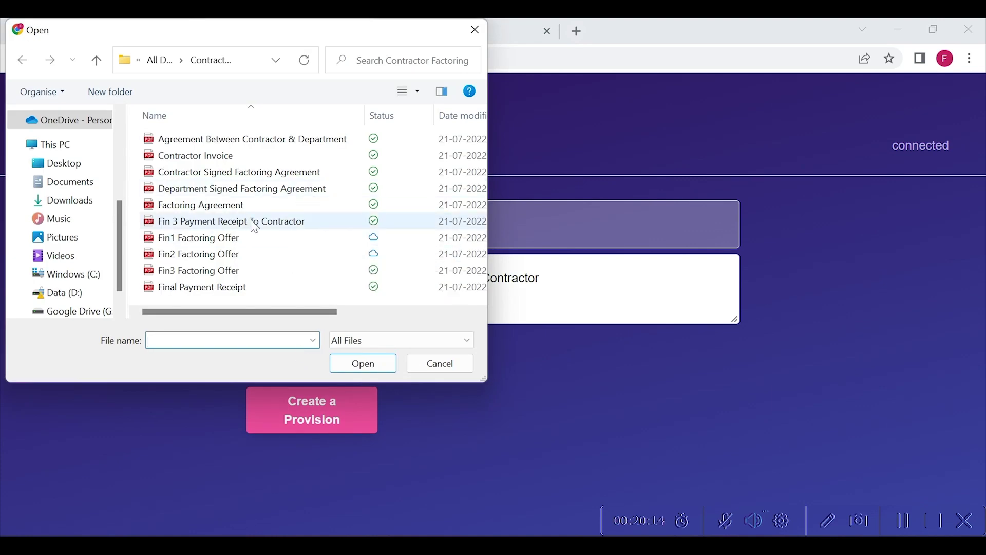
double_click(289, 221)
scroll(339, 416, down, 2)
click(300, 485)
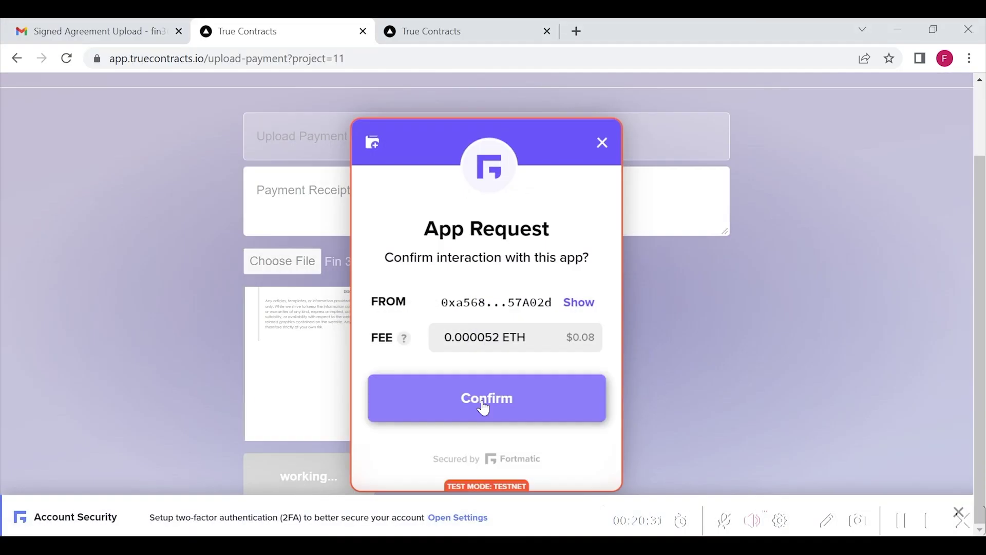
click(482, 410)
click(521, 424)
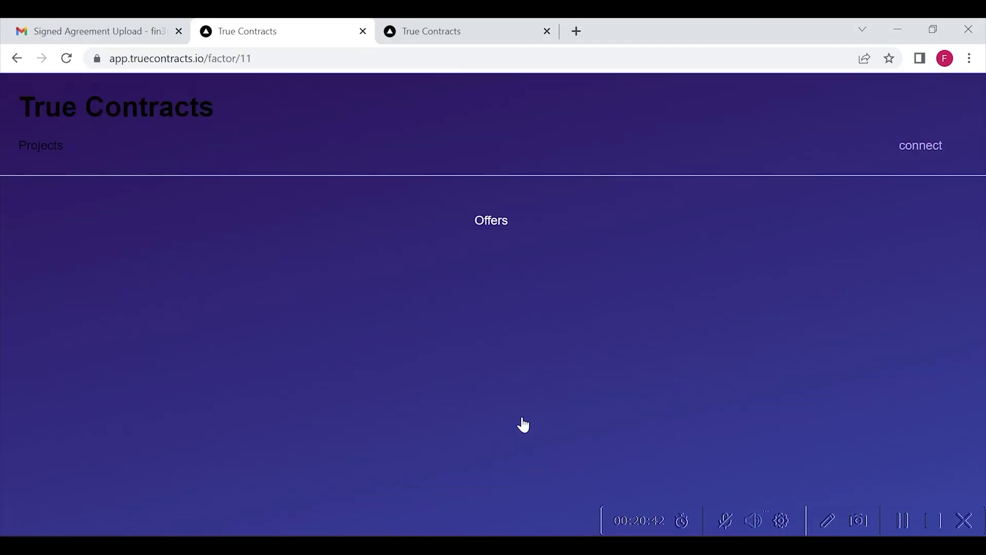
key(alt+Tab)
Read the contractor's Payment Release email for Factoring Project 4, then go back to the project page.
click(102, 20)
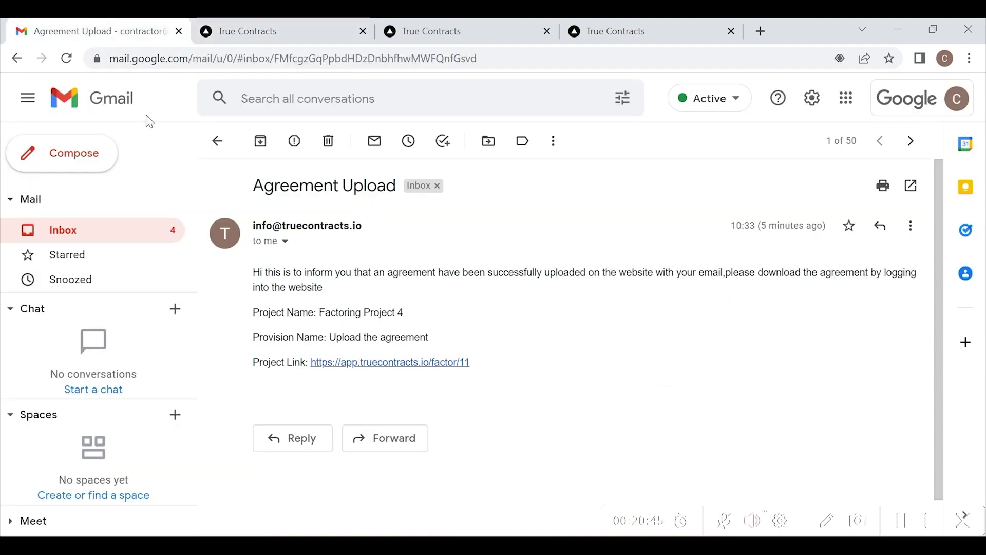
click(217, 141)
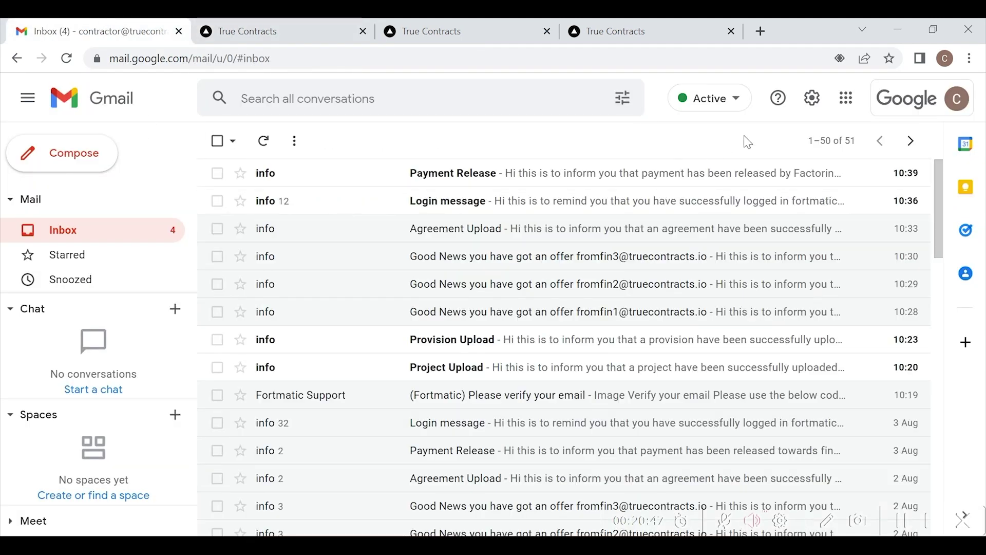
click(462, 178)
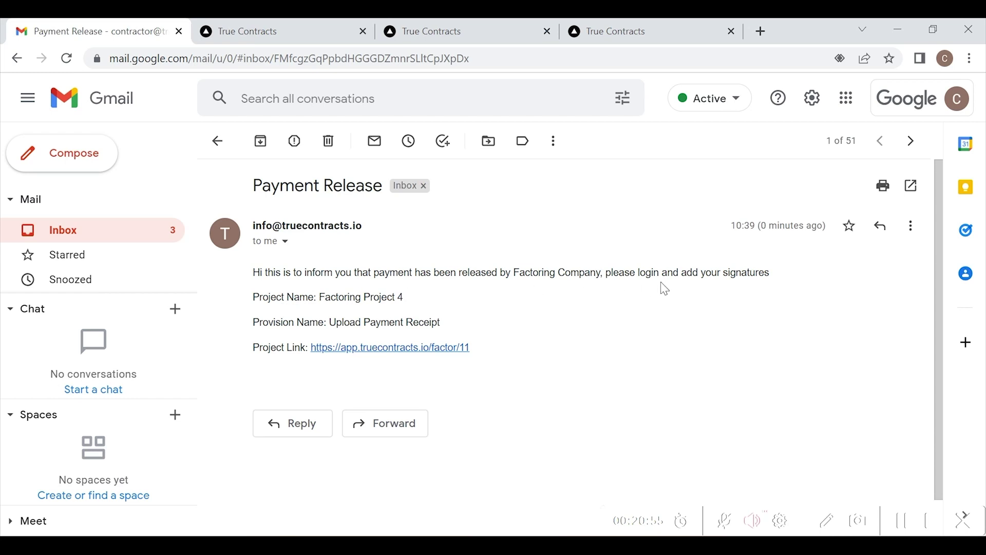
click(307, 30)
scroll(922, 264, down, 15)
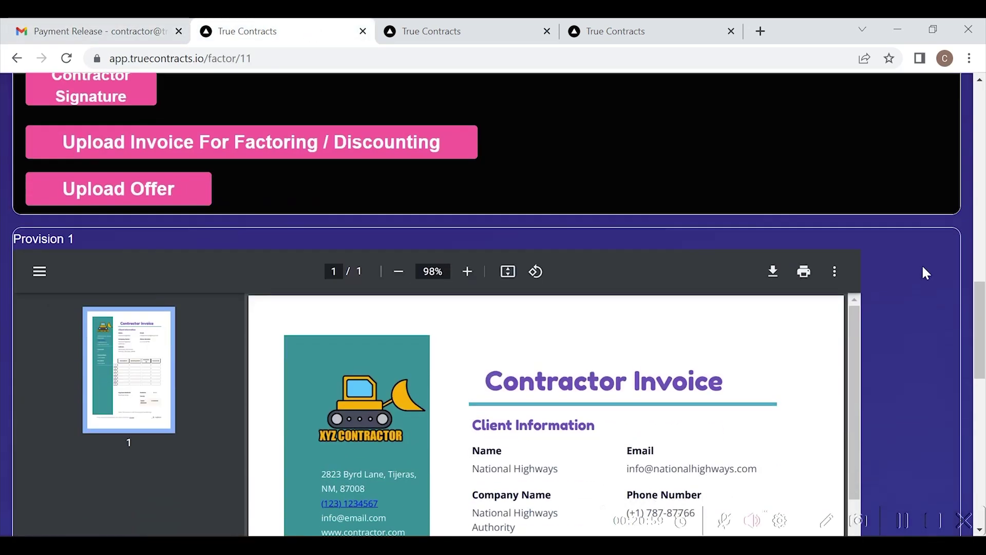
Sign Payment Transfer Receipt 7 on offer 3 as the contractor and approve the Fortmatic transaction.
click(578, 511)
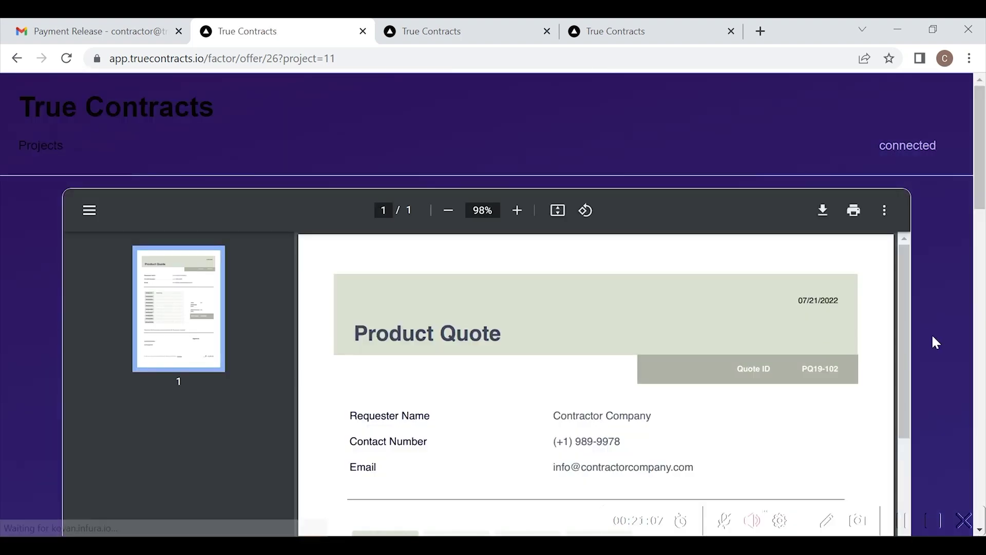
scroll(948, 337, down, 20)
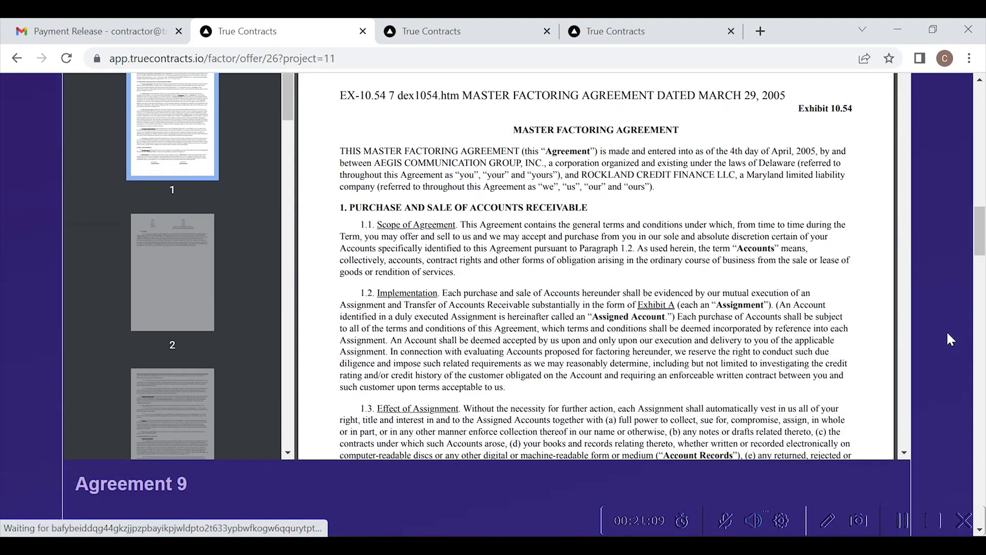
scroll(948, 333, down, 20)
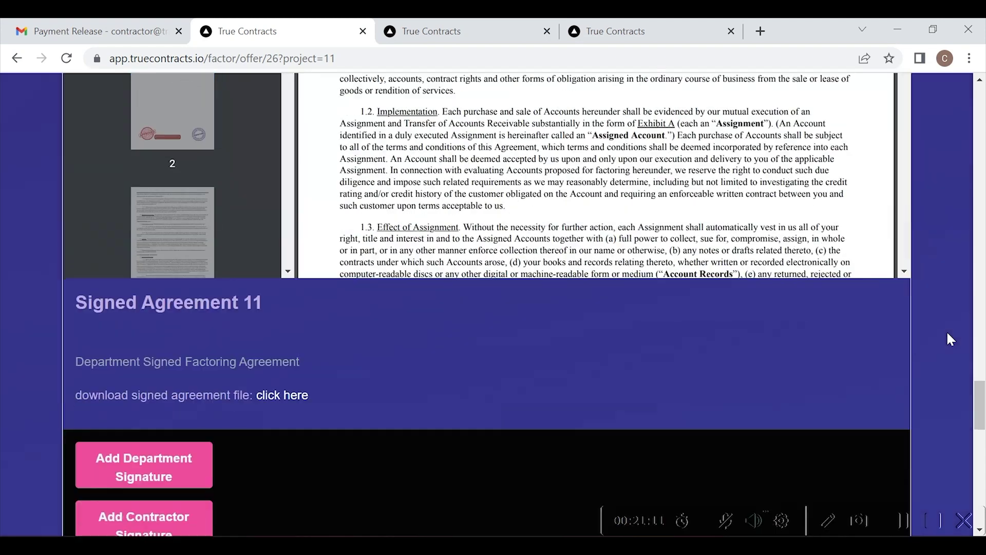
scroll(951, 339, down, 8)
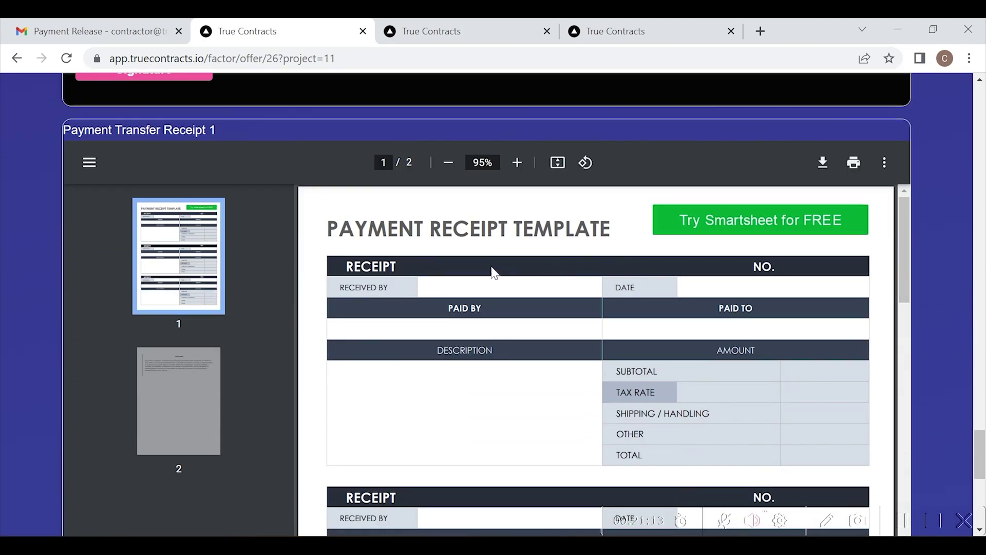
drag(904, 236, 915, 323)
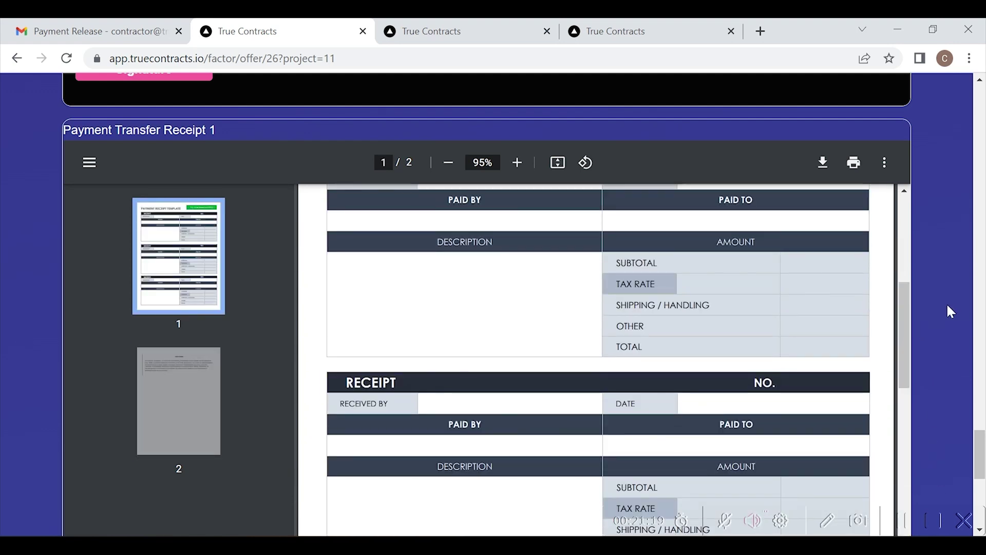
scroll(948, 307, down, 1)
scroll(950, 311, down, 7)
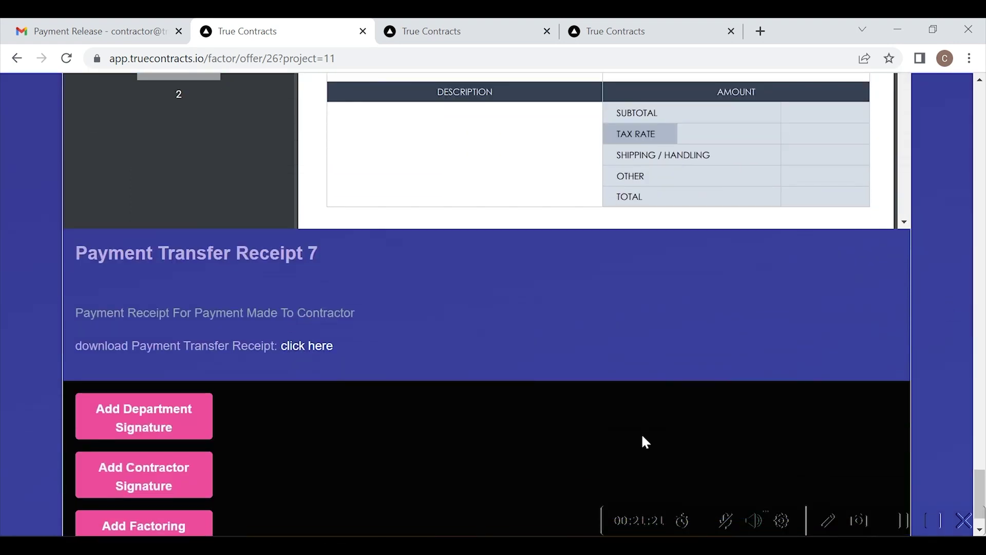
scroll(642, 440, down, 1)
click(186, 439)
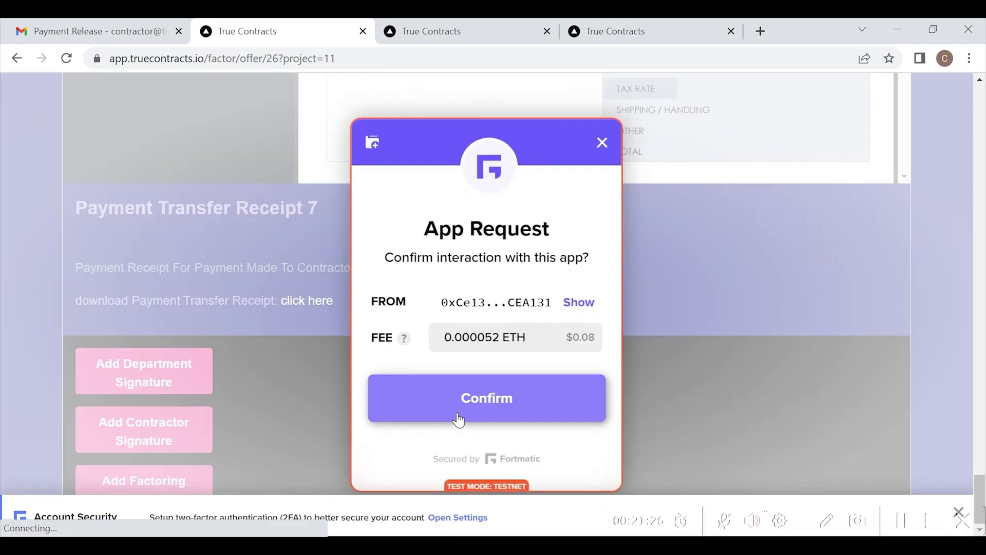
click(455, 417)
click(459, 420)
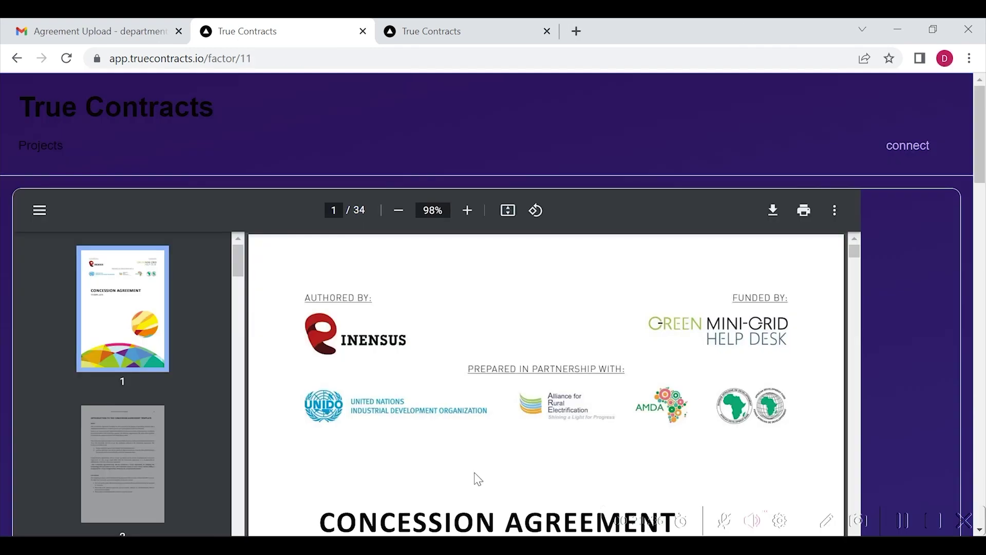
Read the department's Payment Release email for Factoring Project 4, then go back to True Contracts.
click(96, 22)
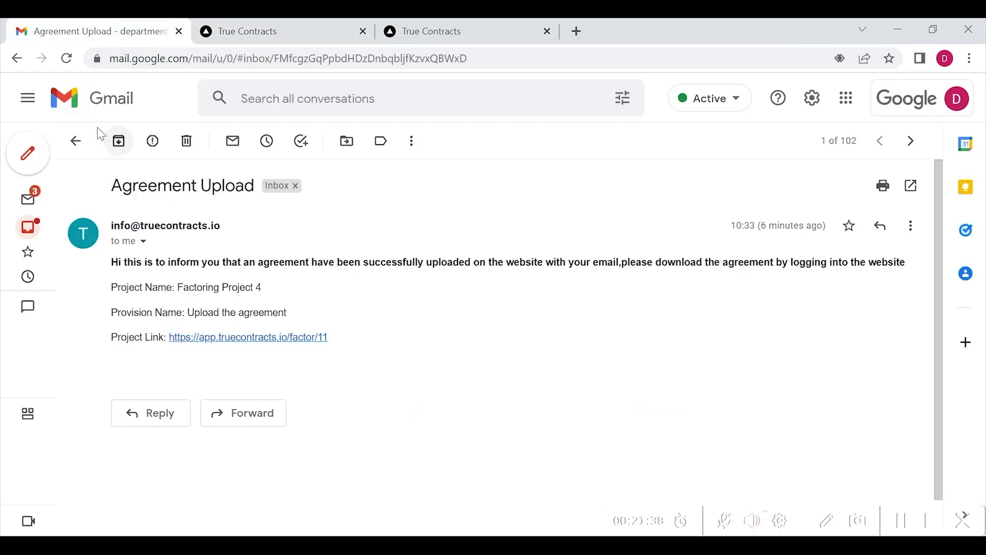
click(74, 145)
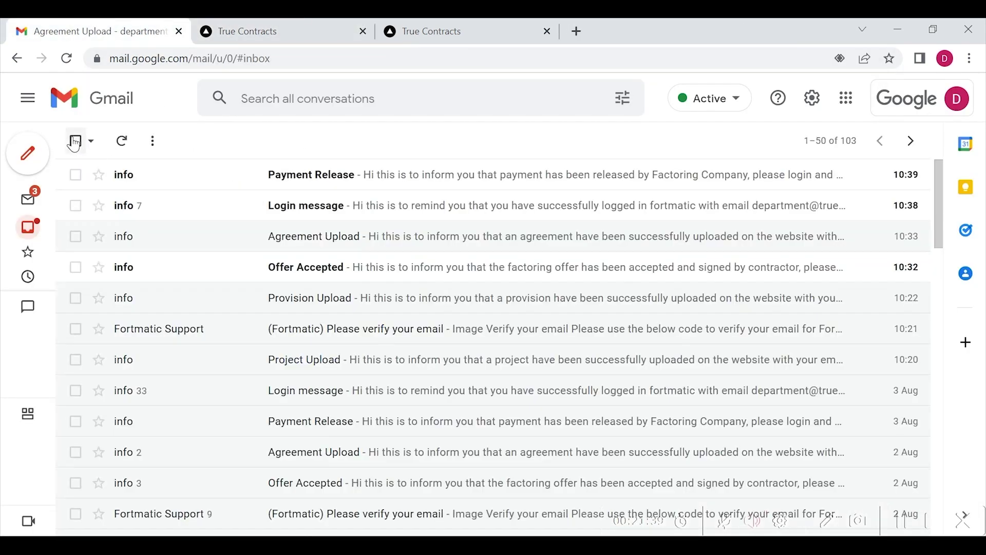
click(405, 181)
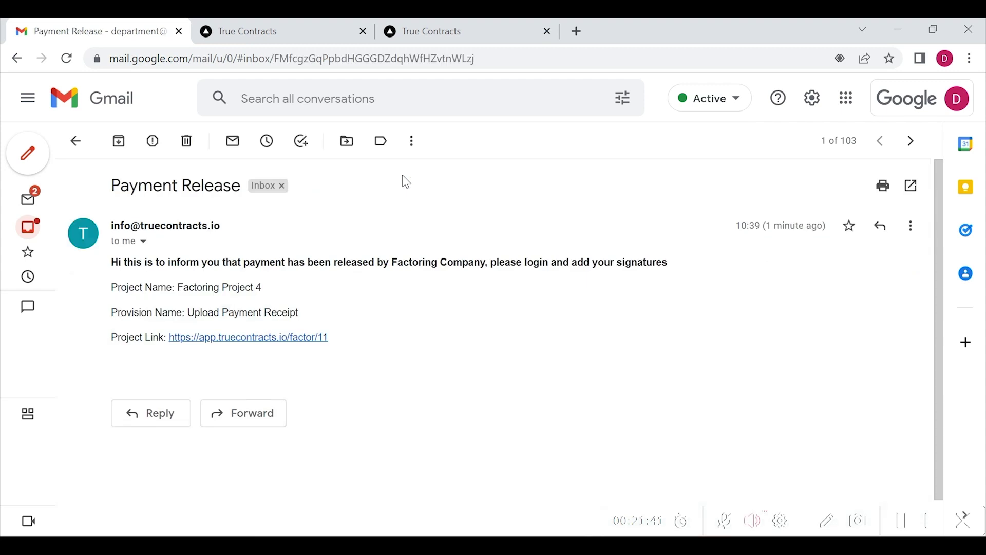
click(319, 21)
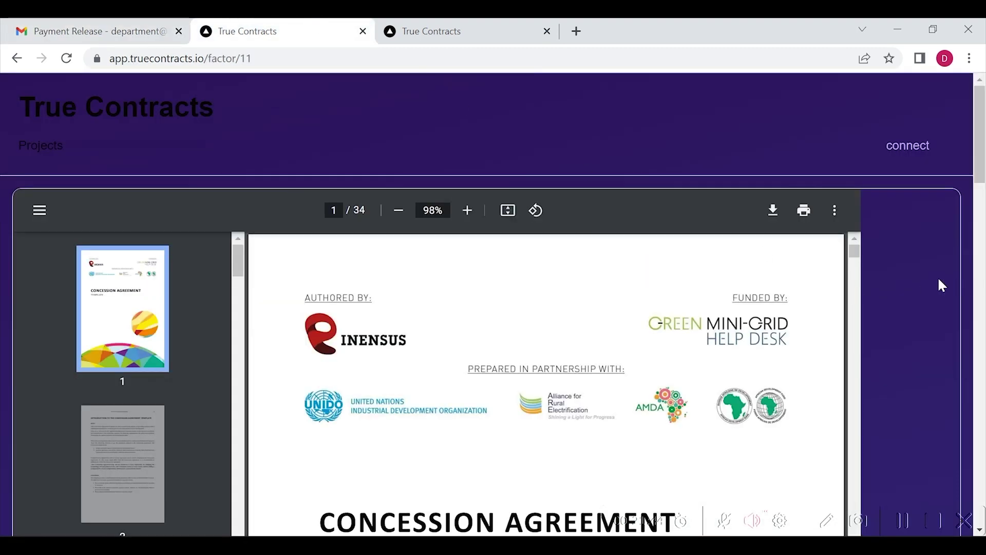
Add the department's signature to Payment Transfer Receipt 7 on offer 3.
scroll(939, 279, down, 15)
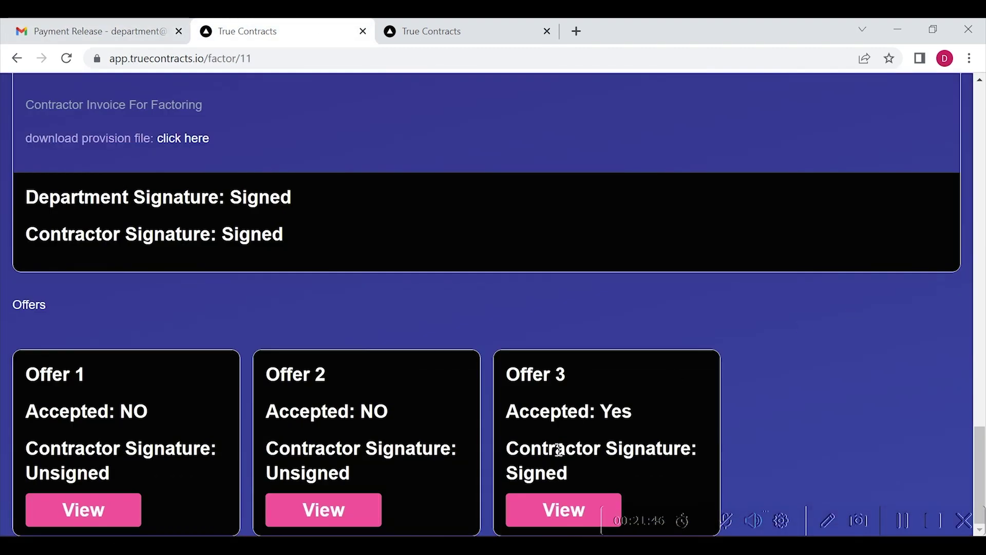
click(562, 511)
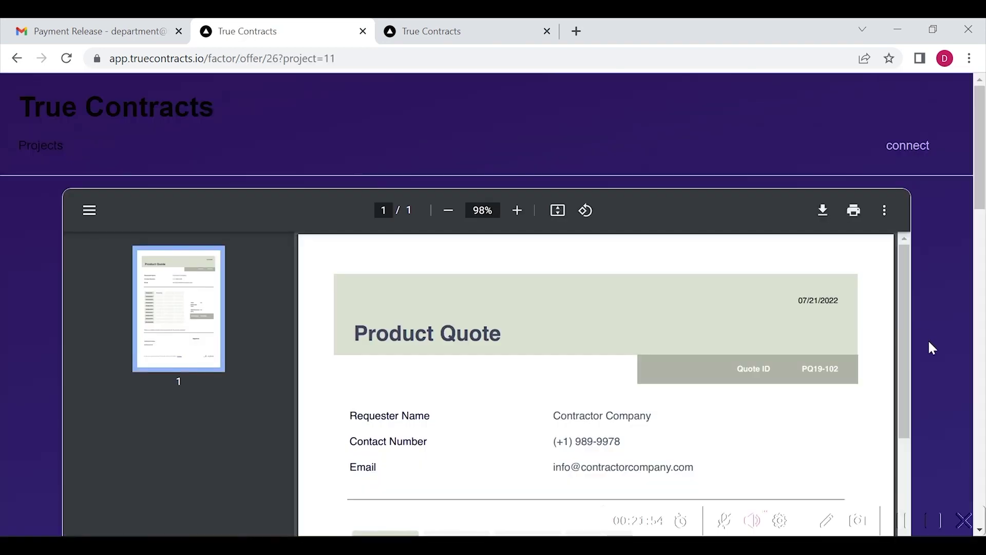
scroll(931, 347, down, 10)
drag(900, 137, 907, 326)
scroll(936, 322, down, 5)
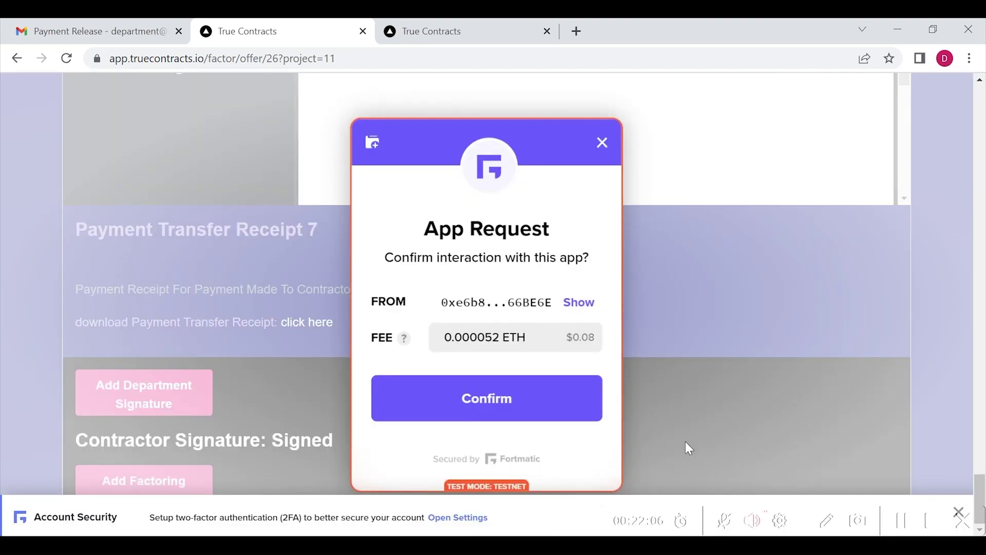
click(502, 402)
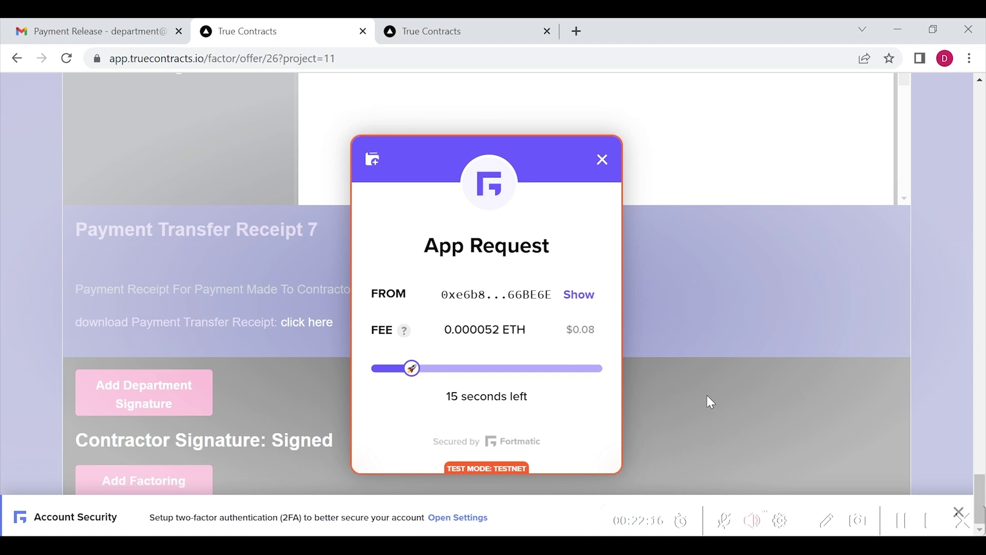
click(525, 414)
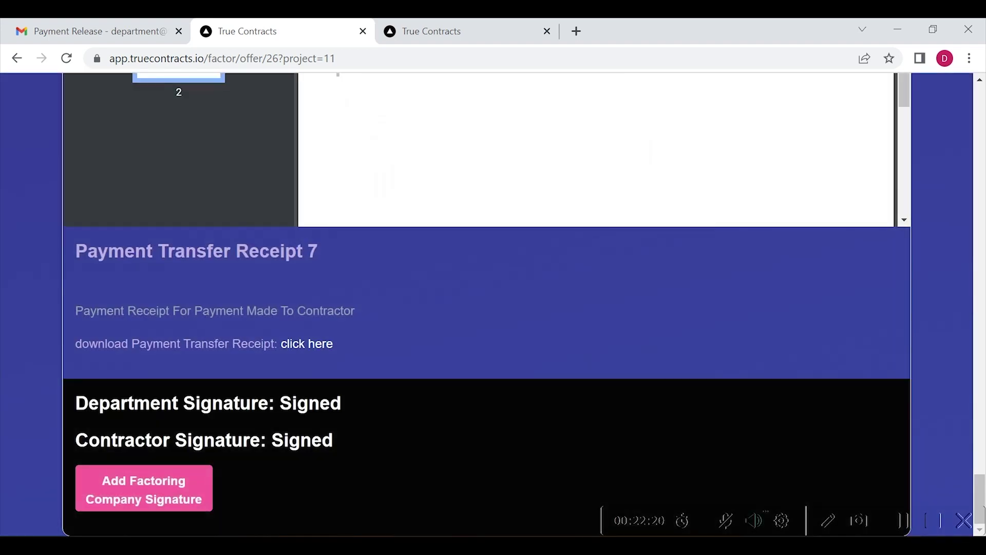
key(alt+Tab)
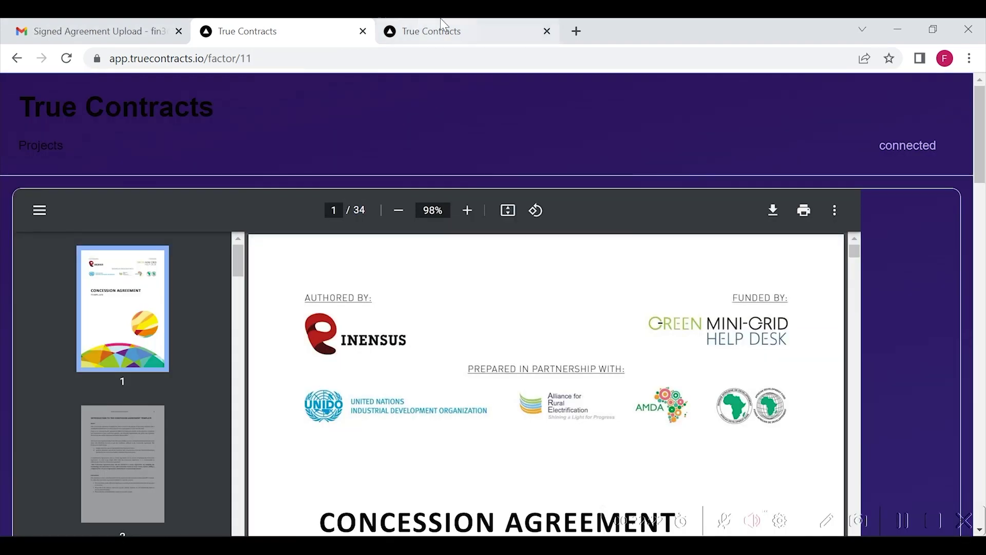
Add the factoring company's signature to Payment Transfer Receipt 7 on offer 3 and approve it.
scroll(916, 291, down, 20)
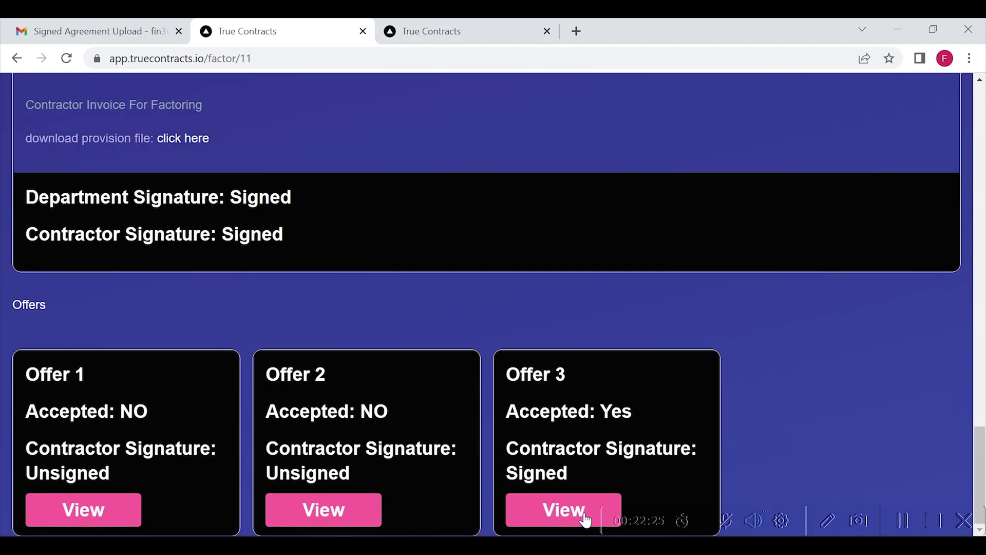
click(546, 517)
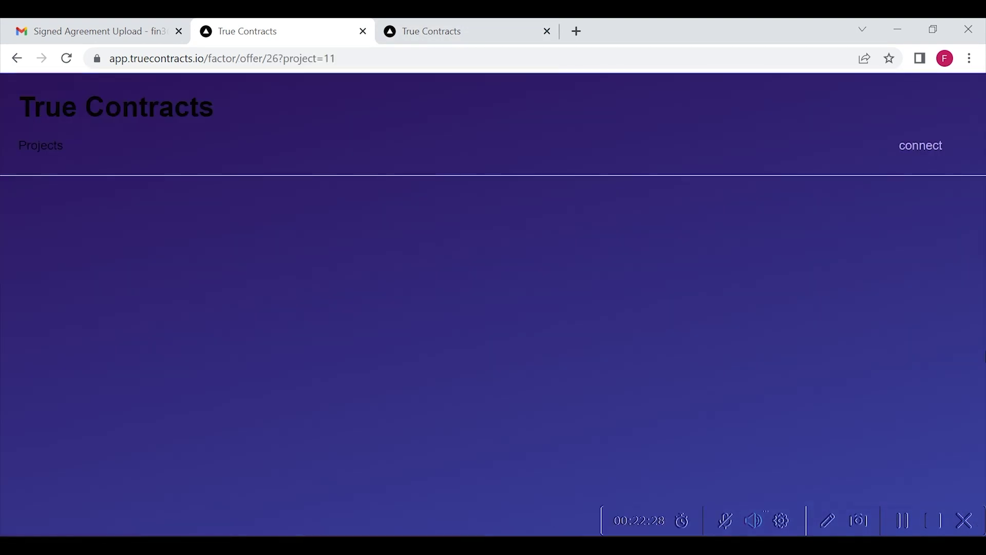
scroll(957, 333, down, 20)
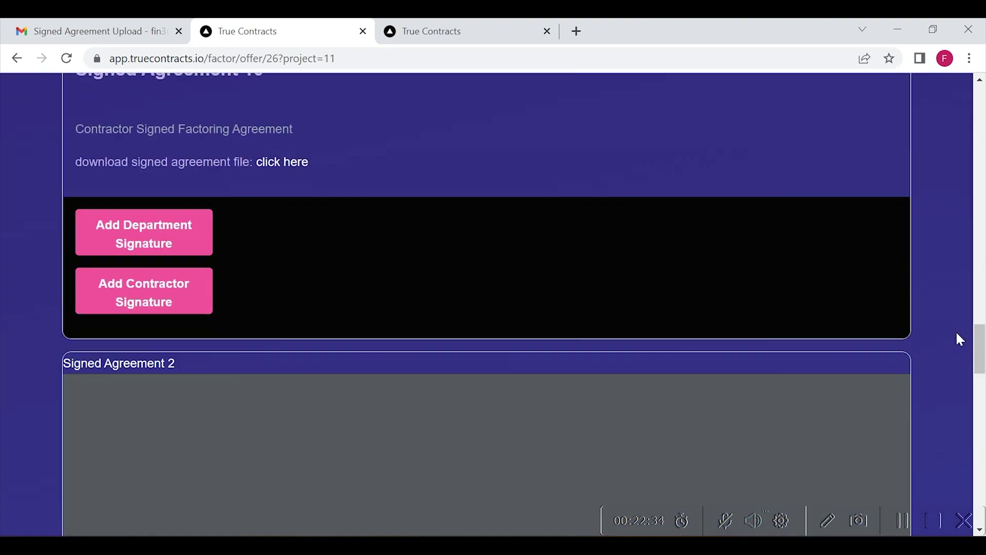
scroll(956, 334, down, 2)
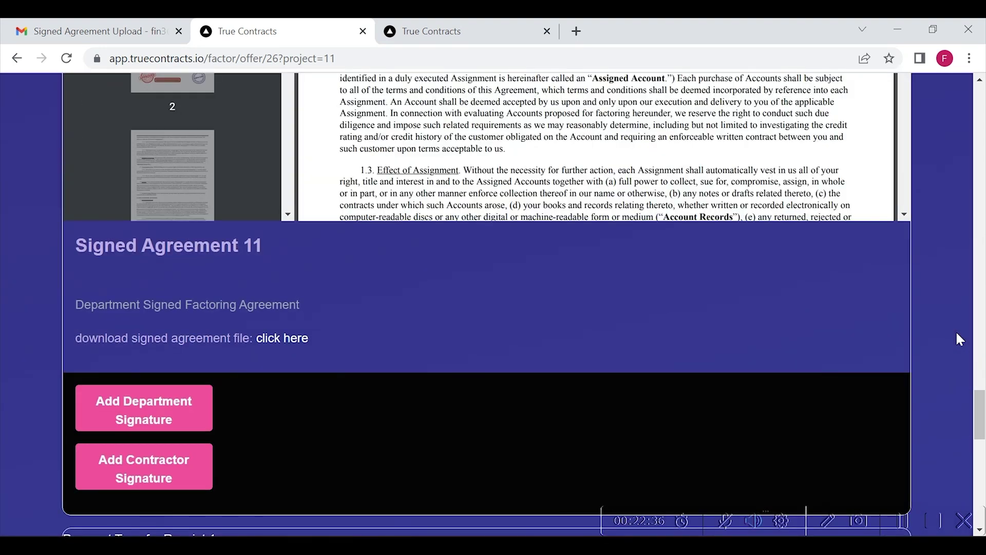
scroll(957, 337, down, 15)
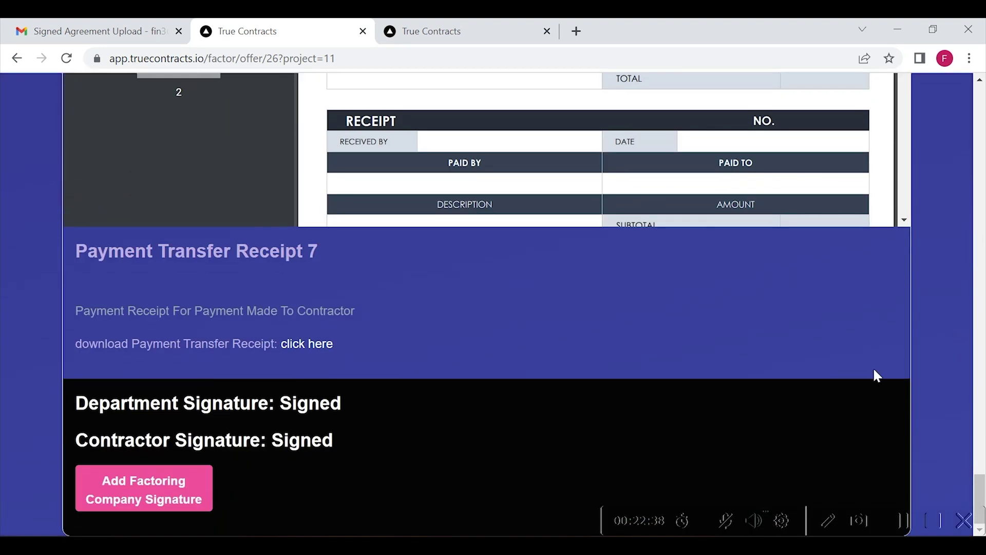
click(169, 502)
click(473, 406)
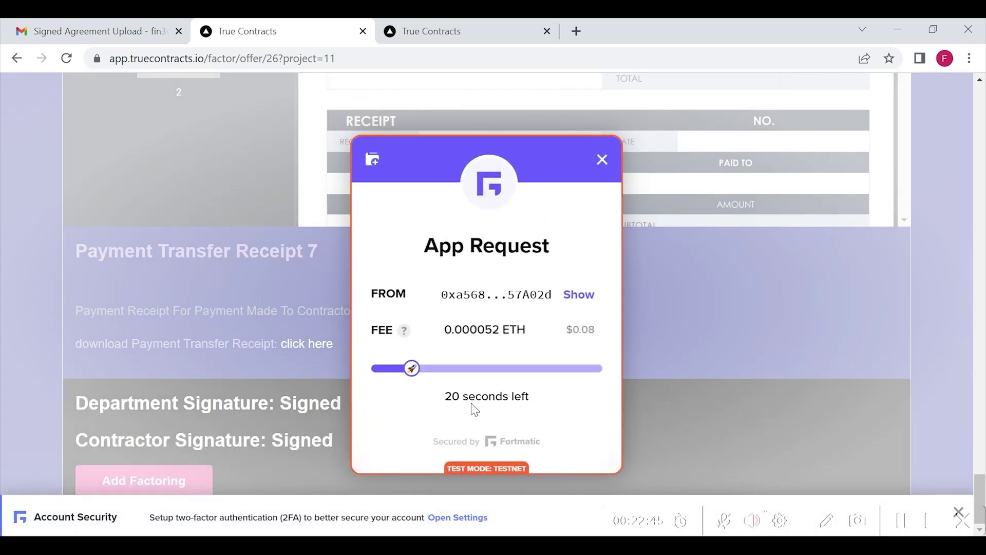
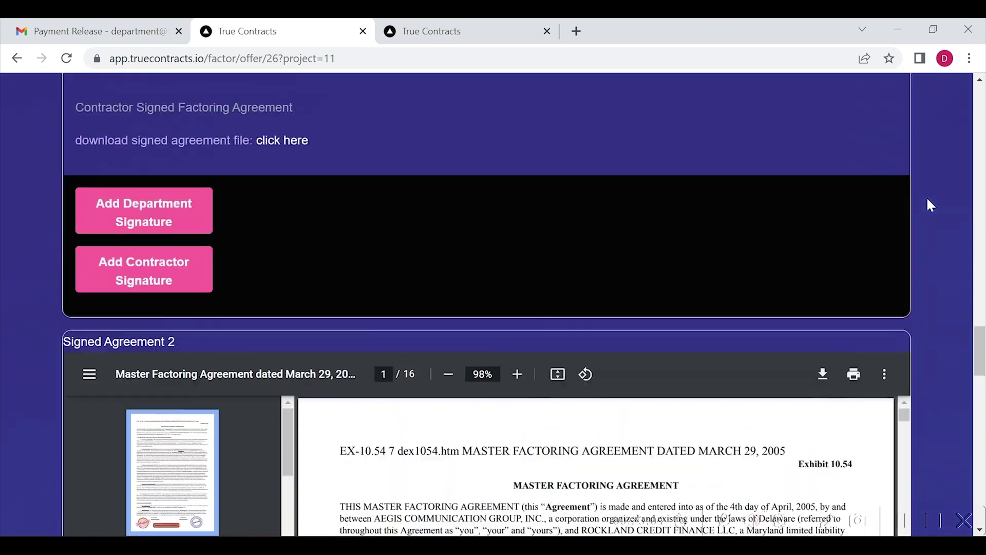
Describe the final settlement as 'Department Final Settlement To Financier 3' and attach the Final Payment Receipt PDF.
scroll(928, 200, down, 4)
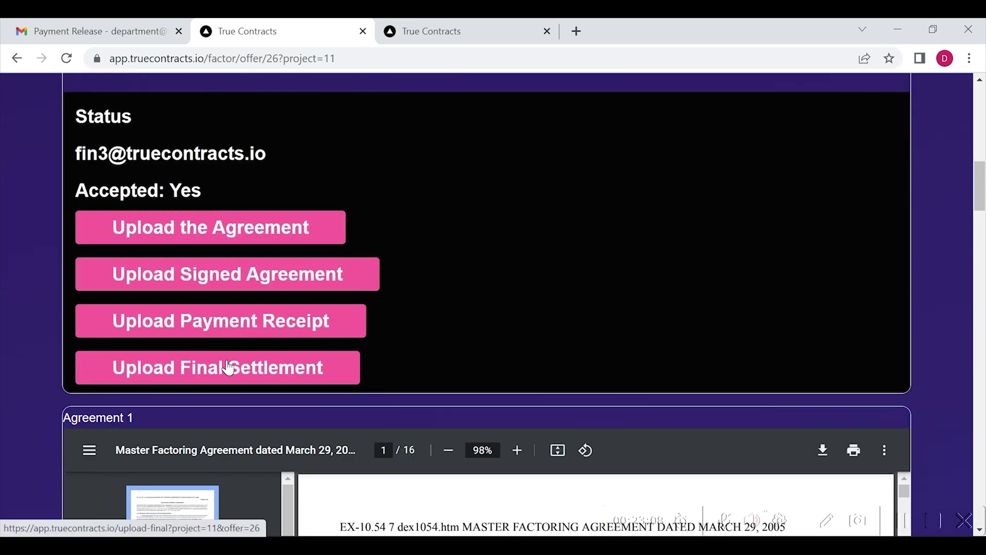
click(229, 369)
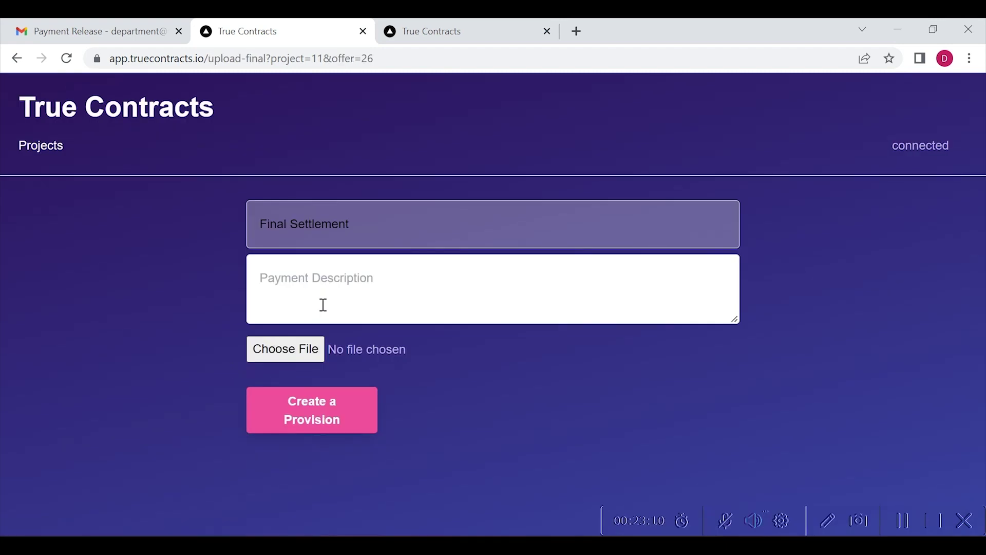
text(Department Final )
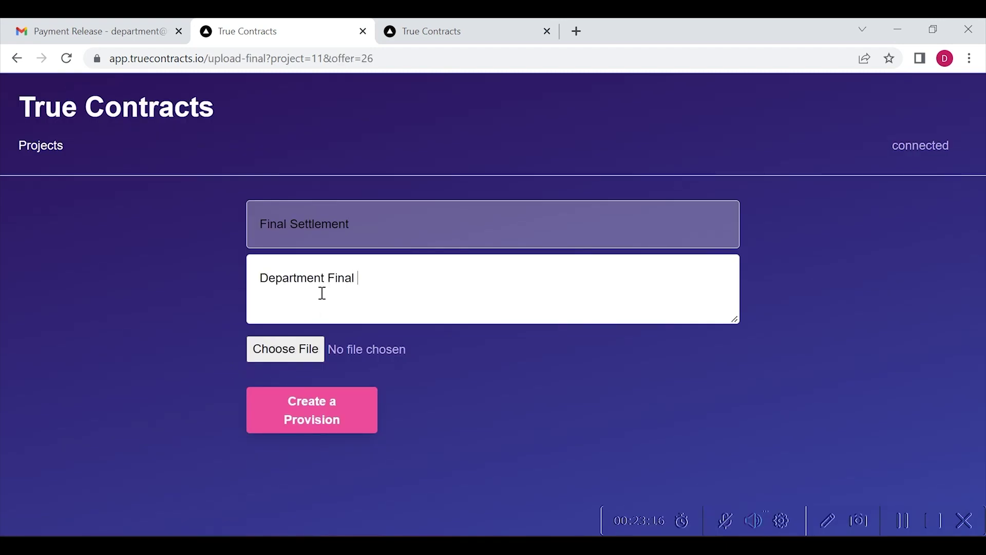
text(Settlement To Financier 3)
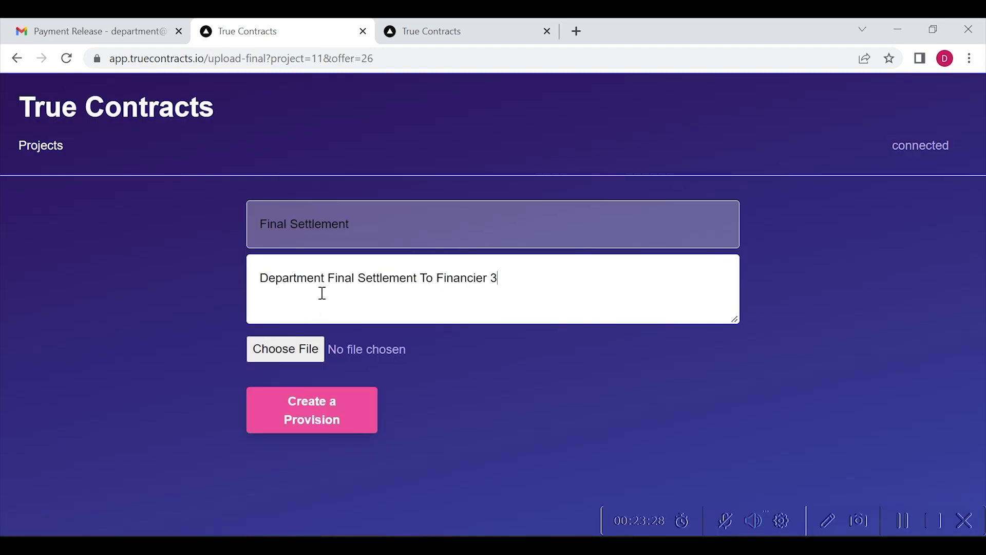
click(304, 350)
click(251, 289)
click(359, 362)
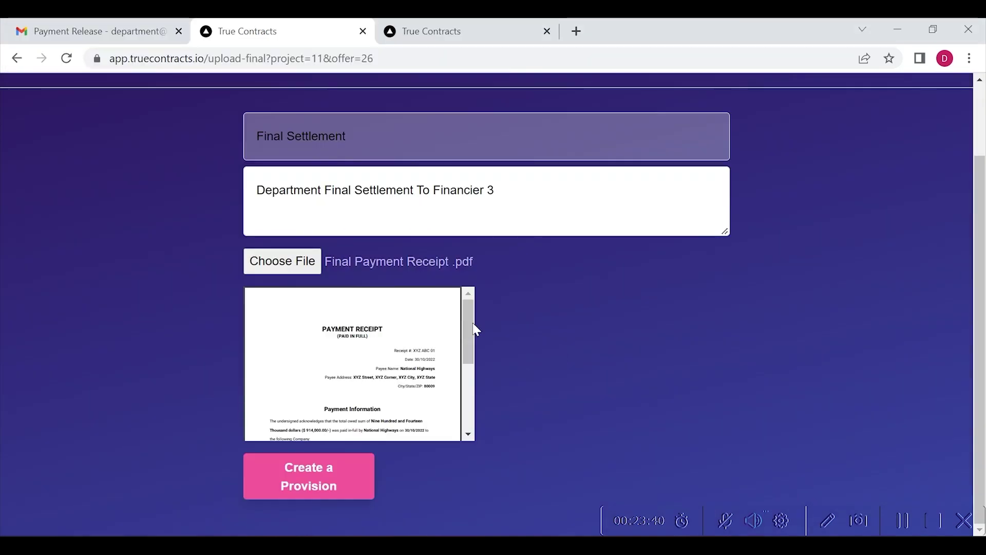
Create the final settlement provision and approve the Fortmatic transaction fee.
scroll(314, 478, down, 2)
click(314, 489)
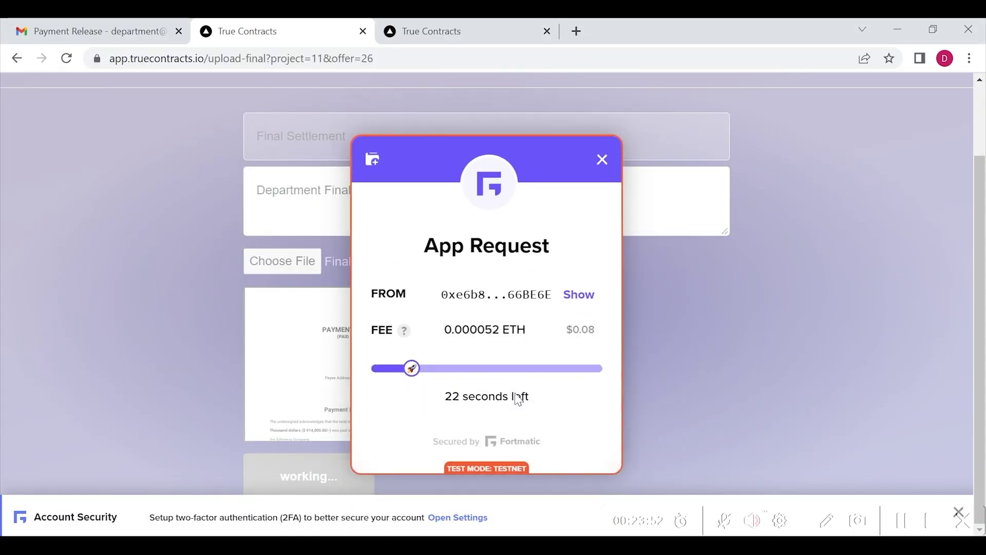
click(488, 411)
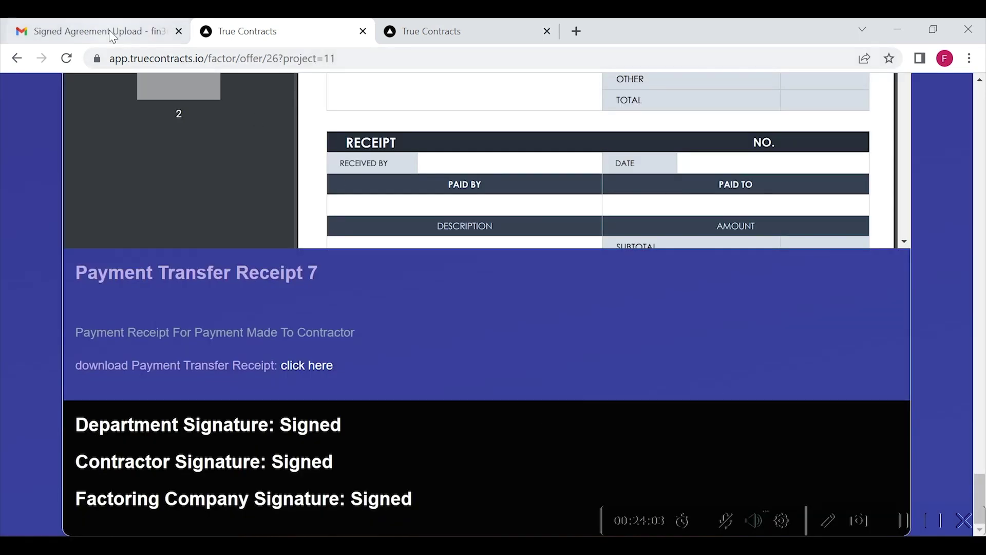
Read the newest Payment Release email in the financier's and the contractor's Gmail inboxes.
click(109, 30)
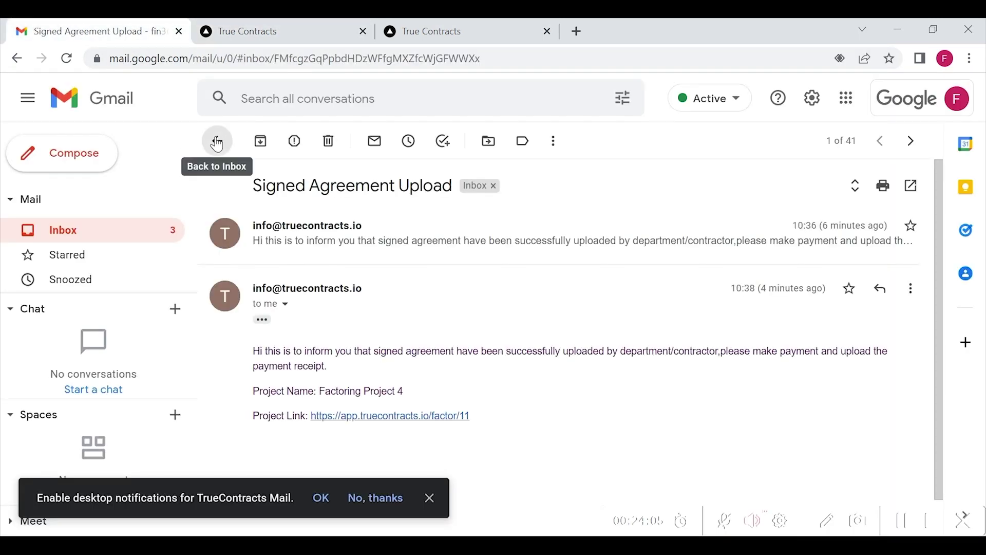
click(218, 144)
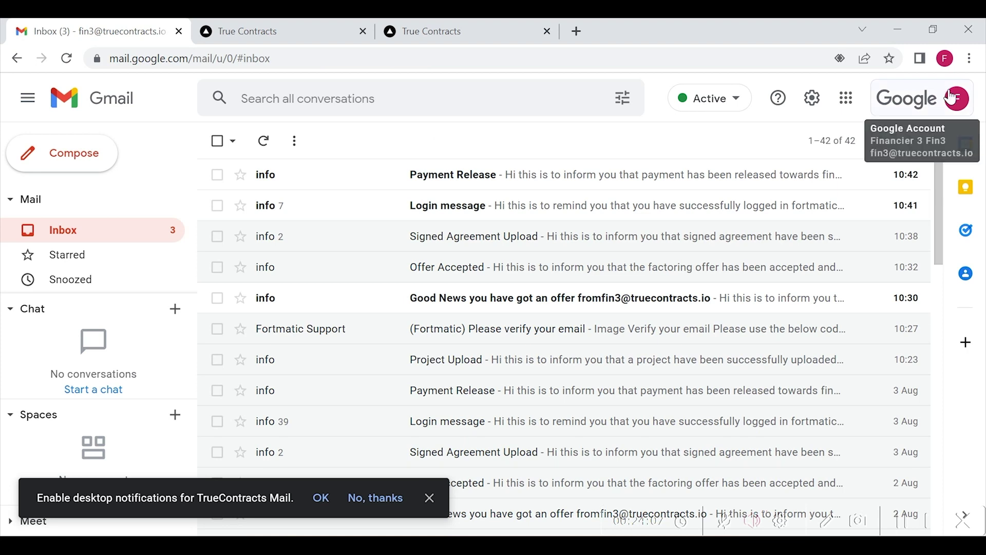
click(477, 186)
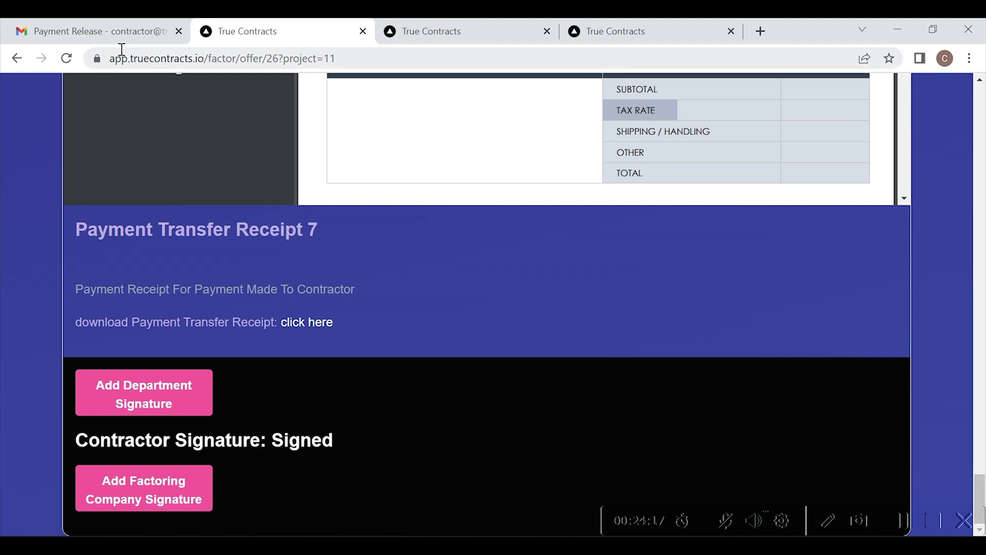
click(119, 39)
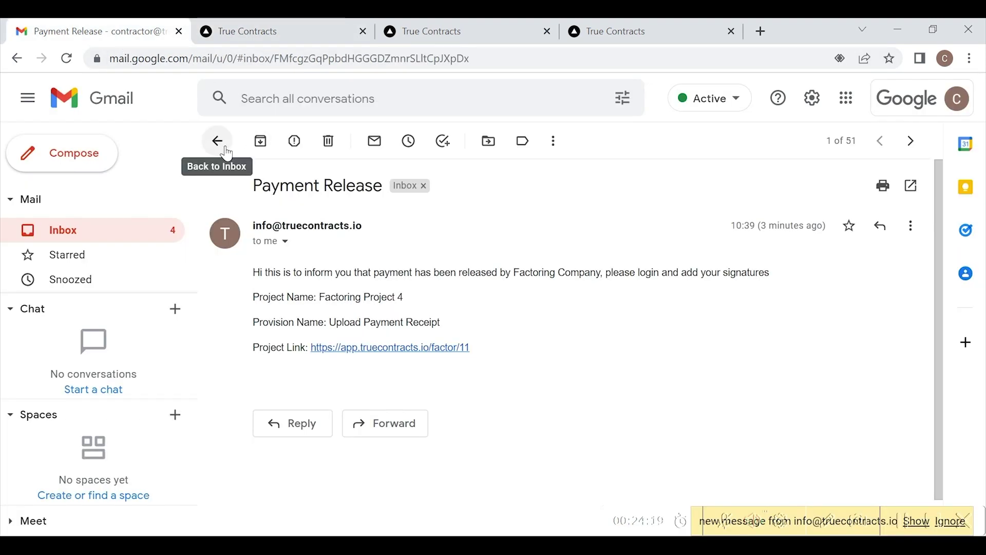
click(220, 145)
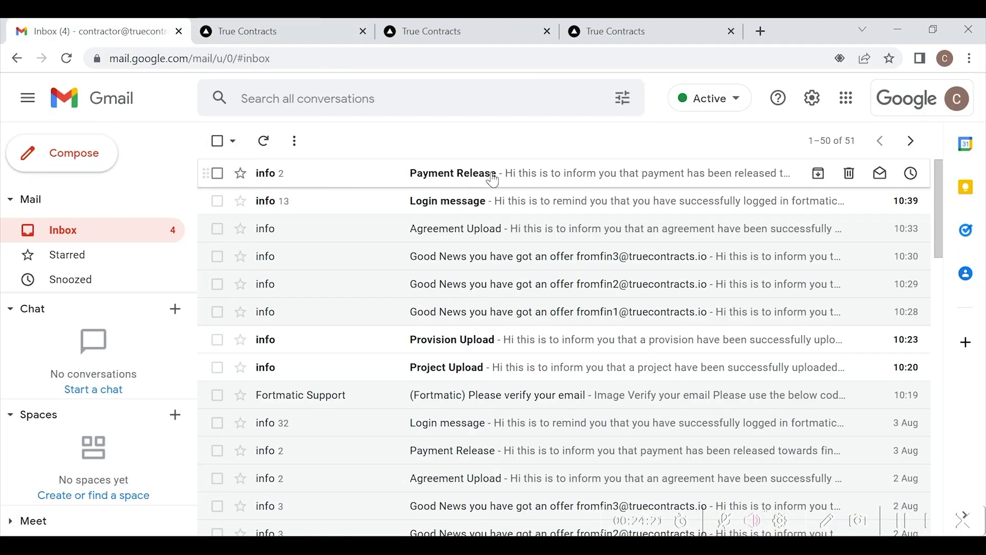
click(539, 182)
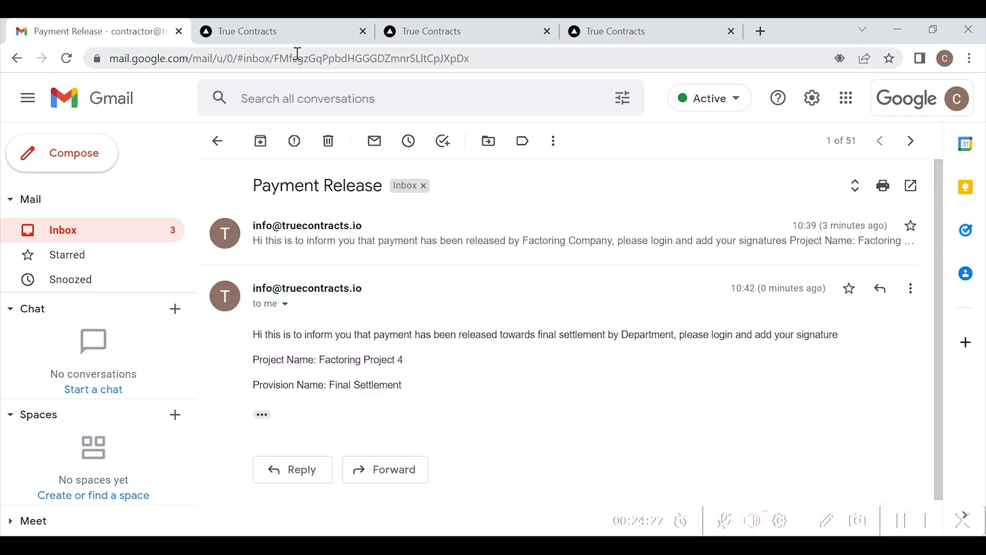
Check the department's Gmail inbox, then return to the financier's offer page.
key(alt+Tab)
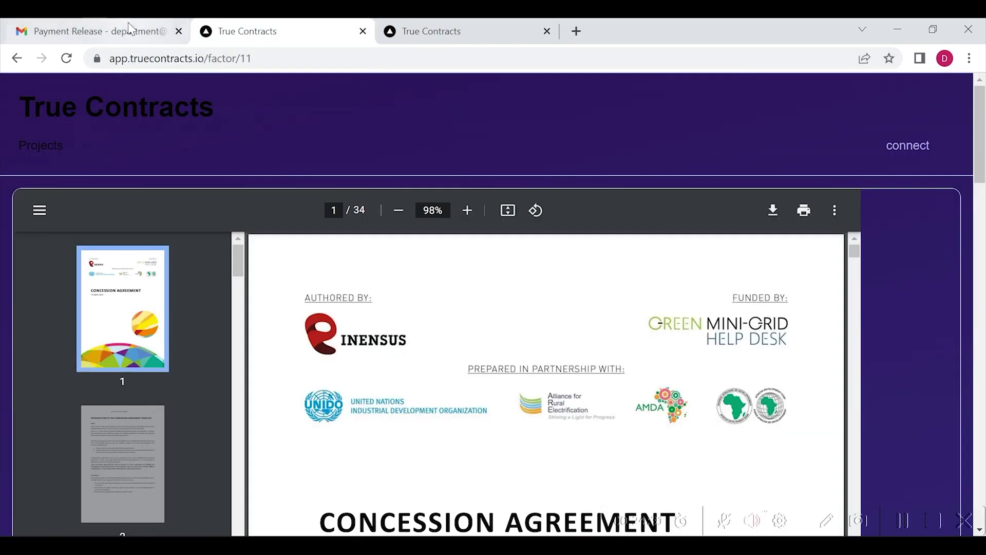
click(131, 30)
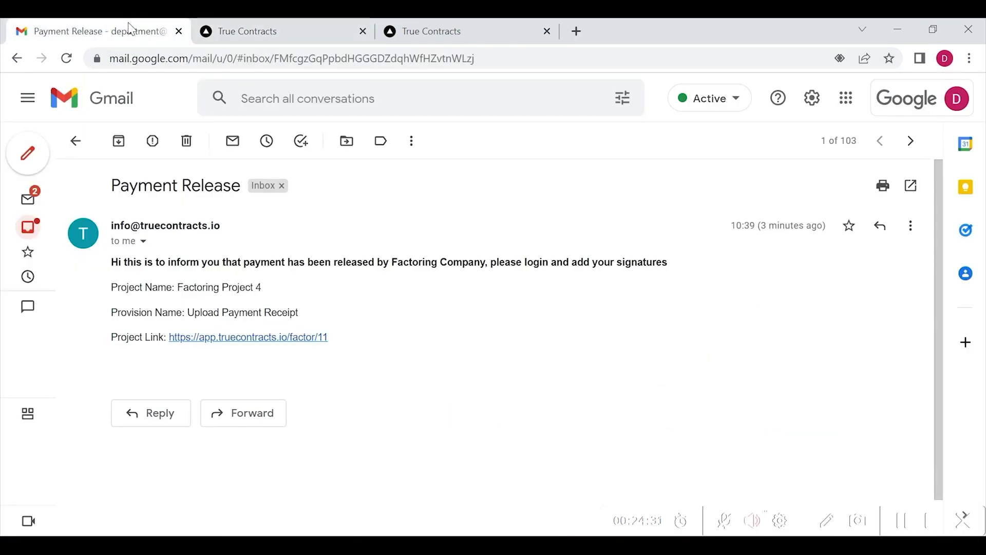
click(76, 141)
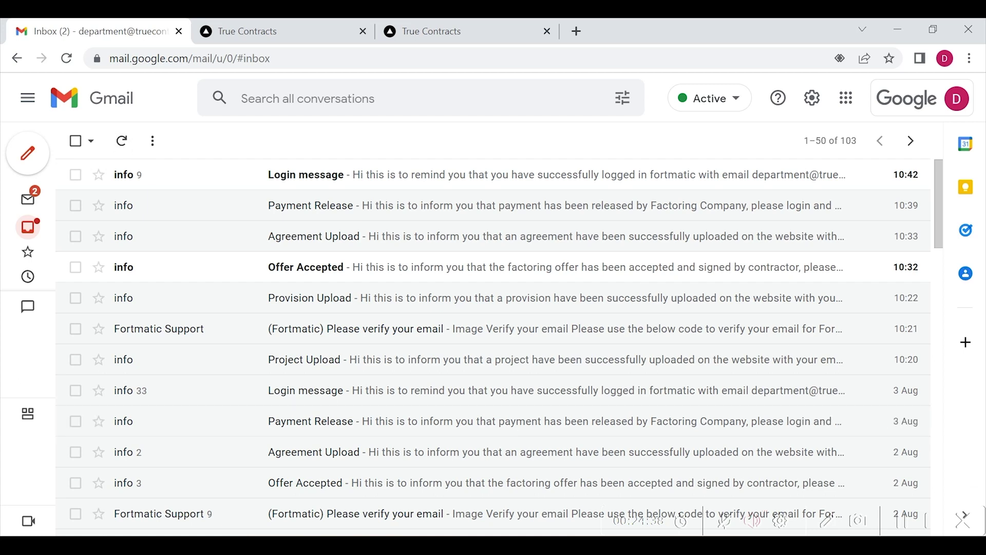
key(alt+Tab)
click(277, 30)
scroll(941, 275, up, 10)
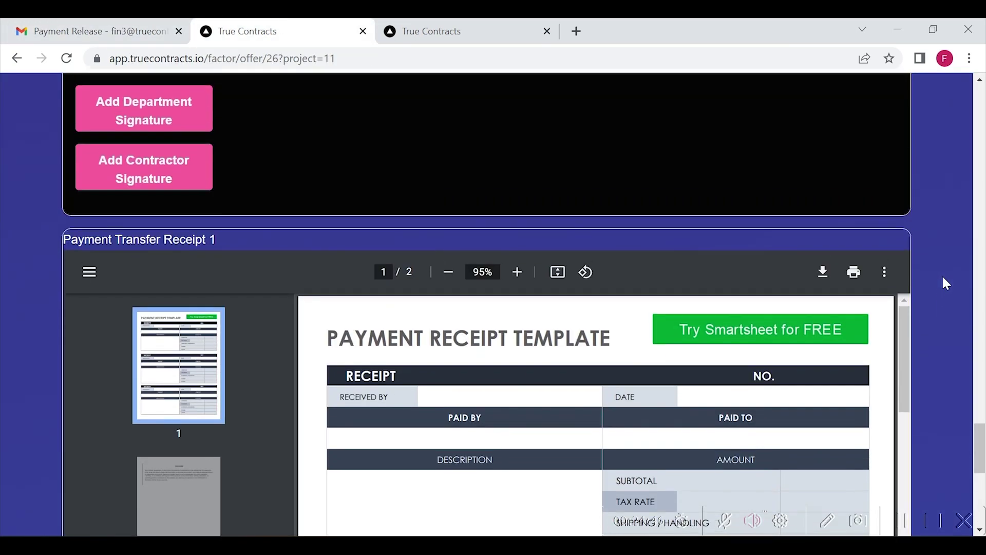
Reload the offer and sign Final Settlement Receipt 4 as the factoring company, confirming in Fortmatic.
click(66, 57)
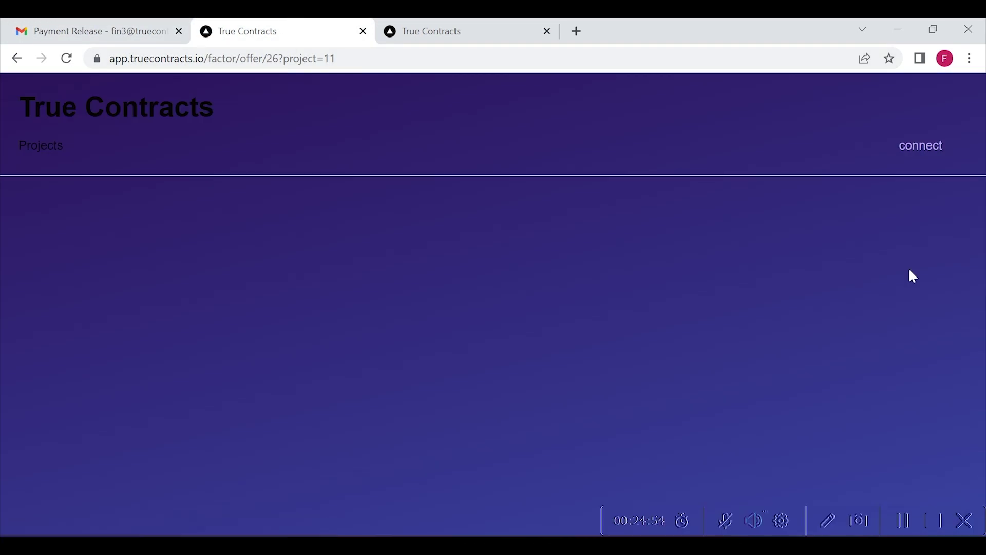
scroll(945, 206, down, 15)
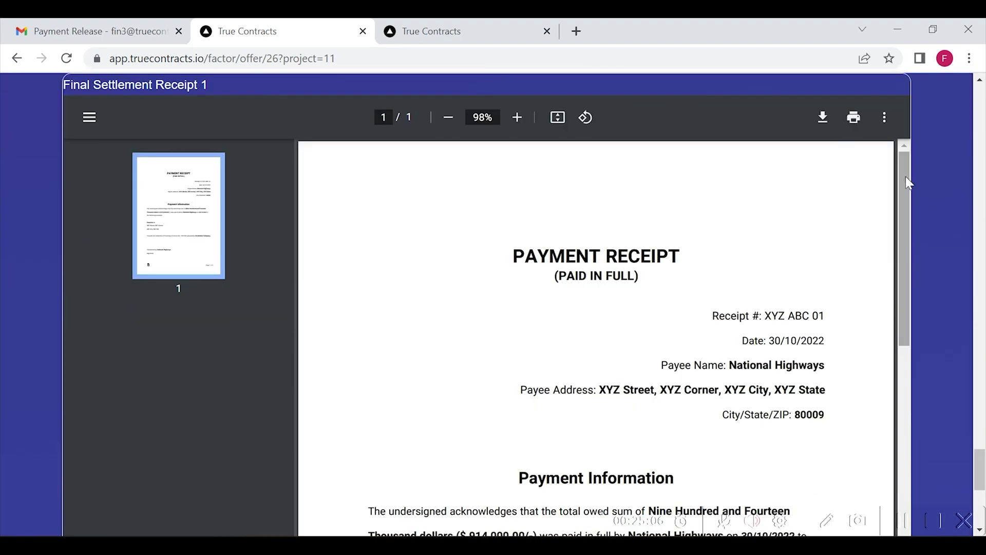
mouse_move(909, 183)
mouse_down()
mouse_move(915, 364)
mouse_move(912, 192)
mouse_up()
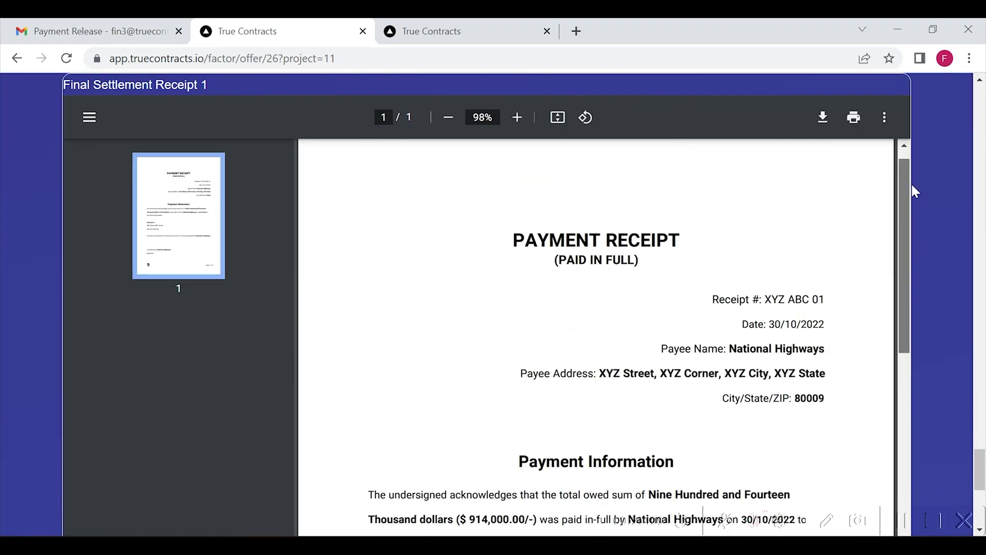
scroll(945, 224, down, 7)
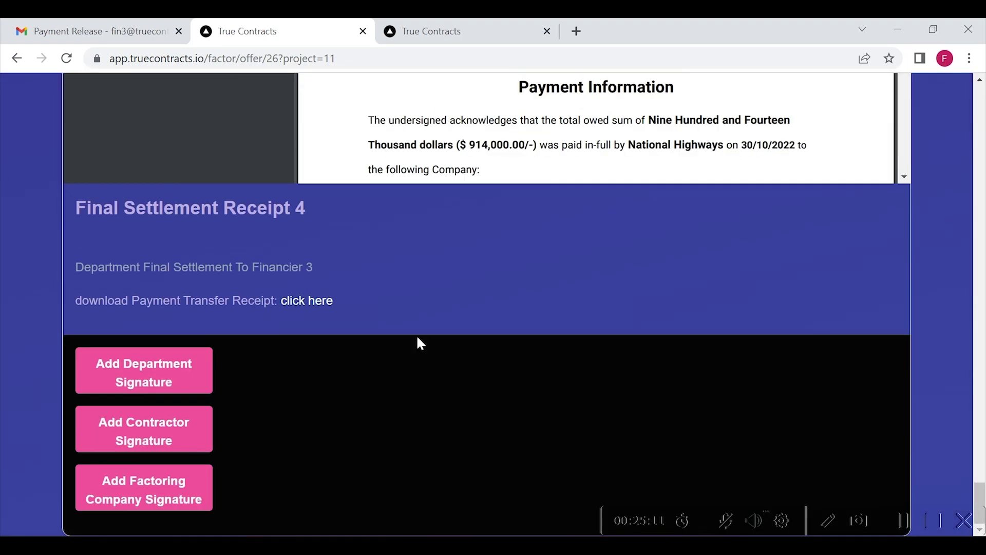
click(155, 497)
click(468, 400)
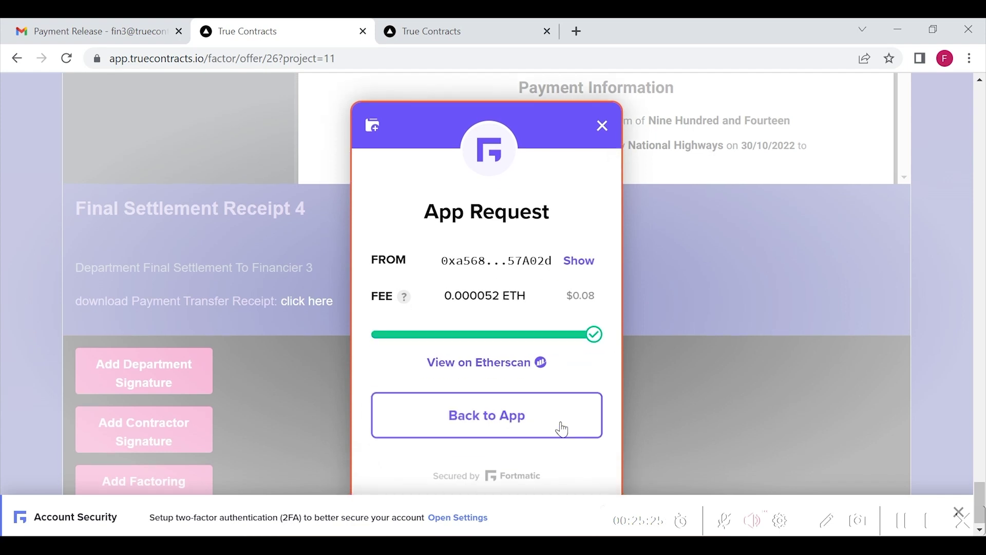
click(557, 424)
key(alt+Tab)
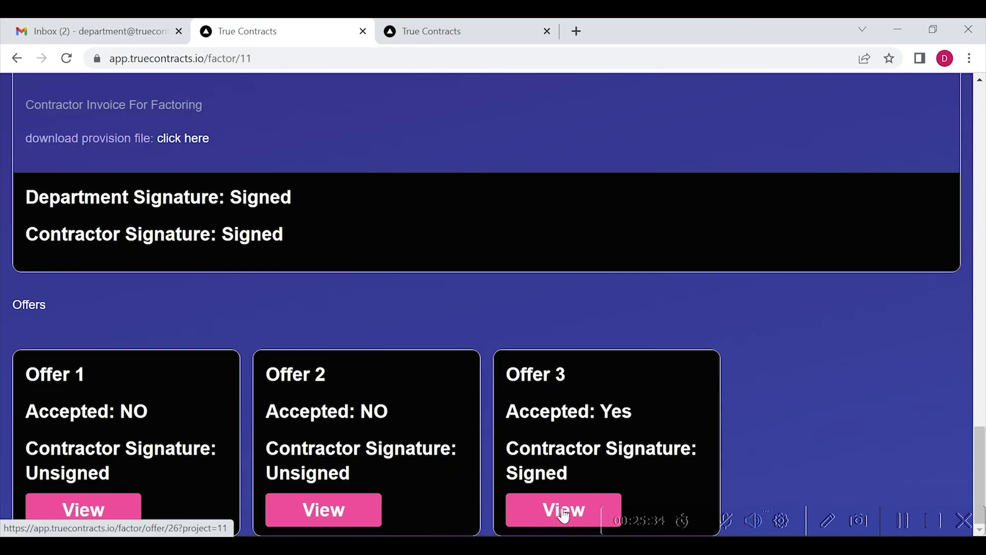
Approve the department's signing transaction for Final Settlement Receipt 4, then go to the contractor's offer tab.
click(563, 511)
scroll(945, 318, down, 10)
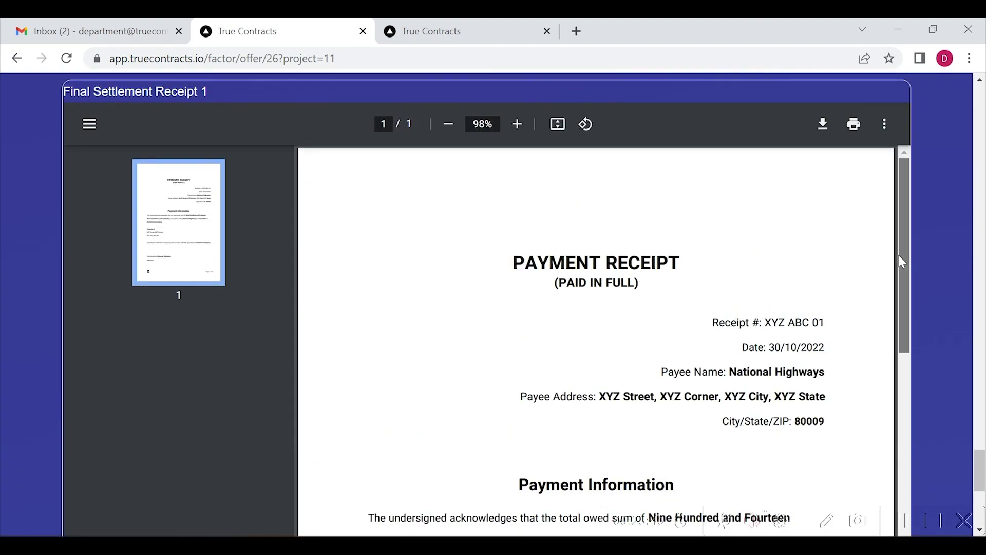
scroll(902, 262, down, 15)
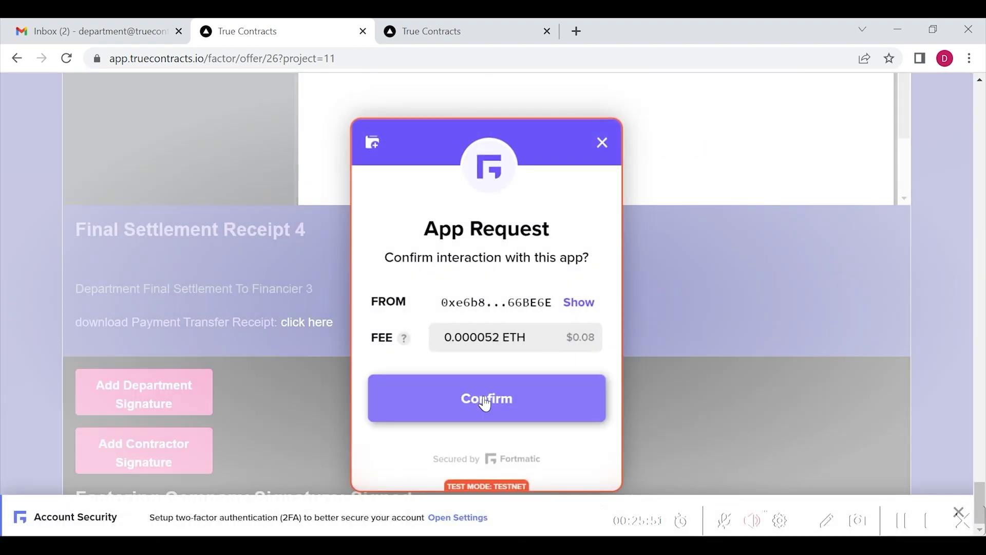
click(486, 404)
click(484, 414)
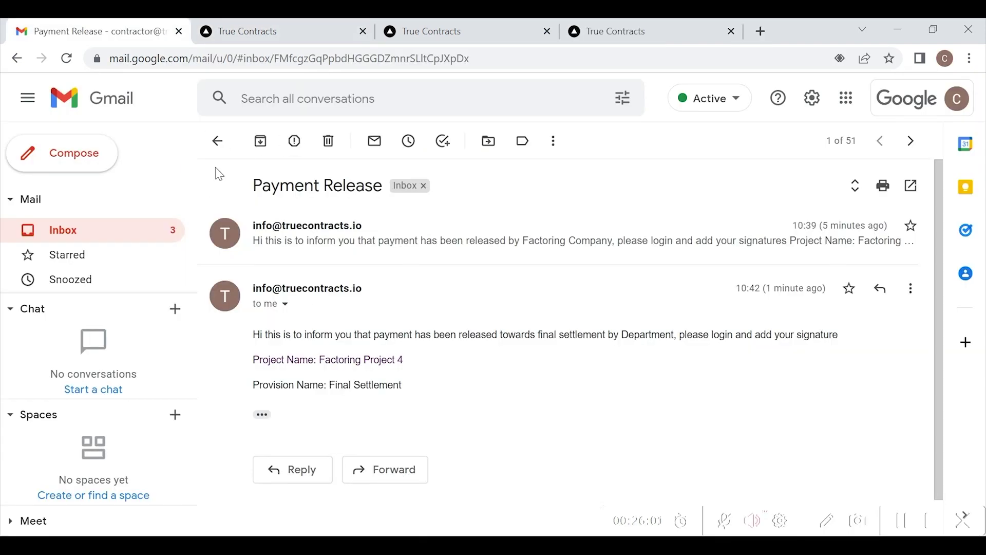
click(214, 139)
click(309, 33)
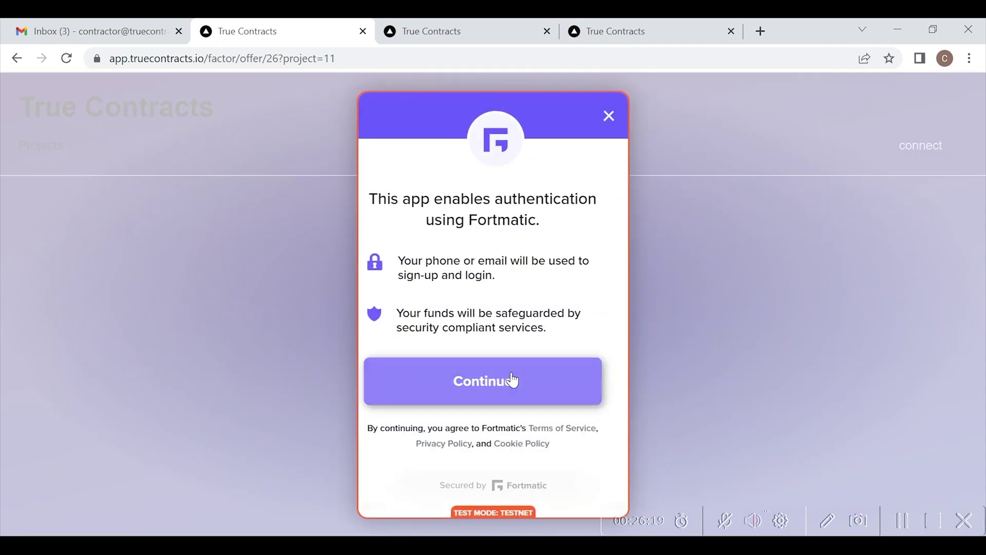
Log in to Fortmatic as the contractor using the account password and the emailed verification code.
click(514, 380)
click(488, 387)
text(*********)
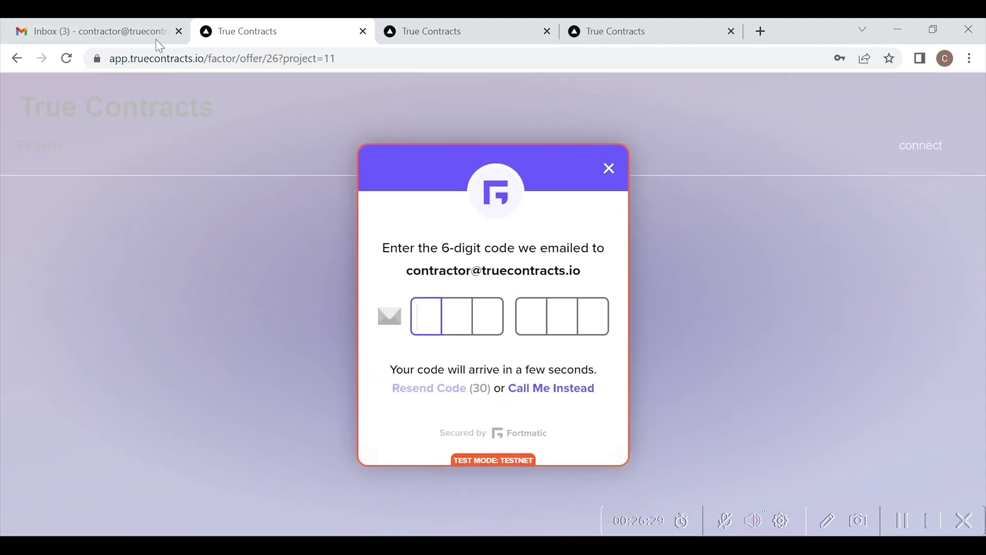
click(154, 36)
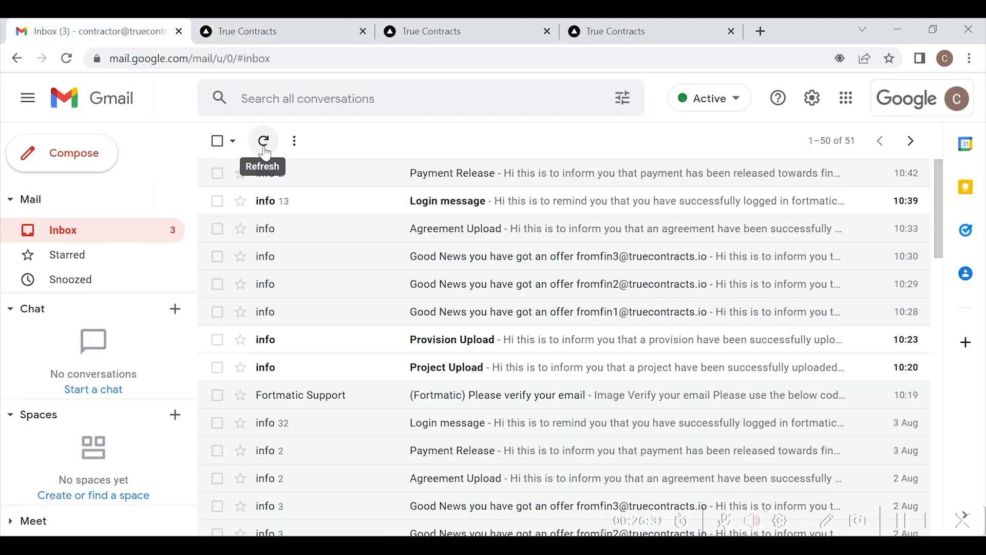
click(264, 142)
click(469, 175)
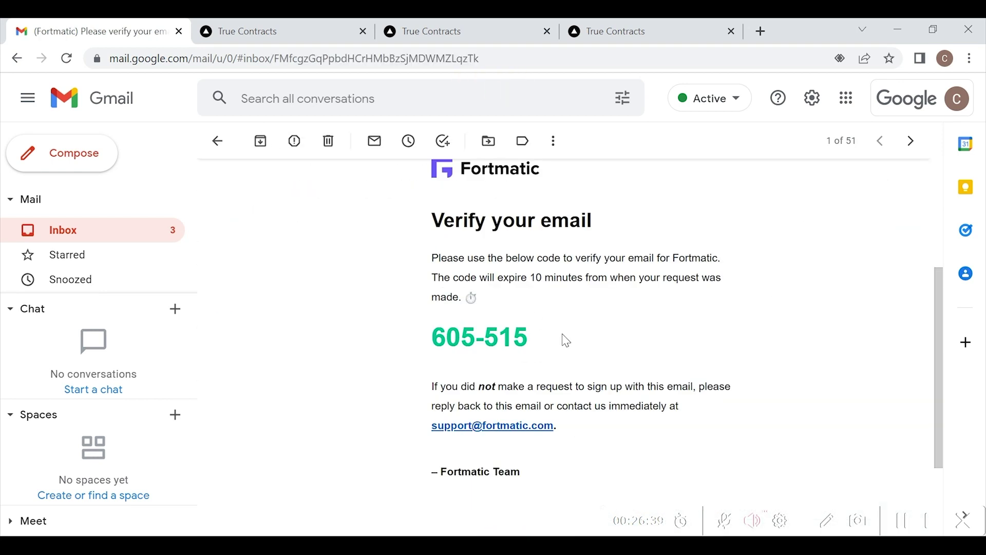
click(284, 32)
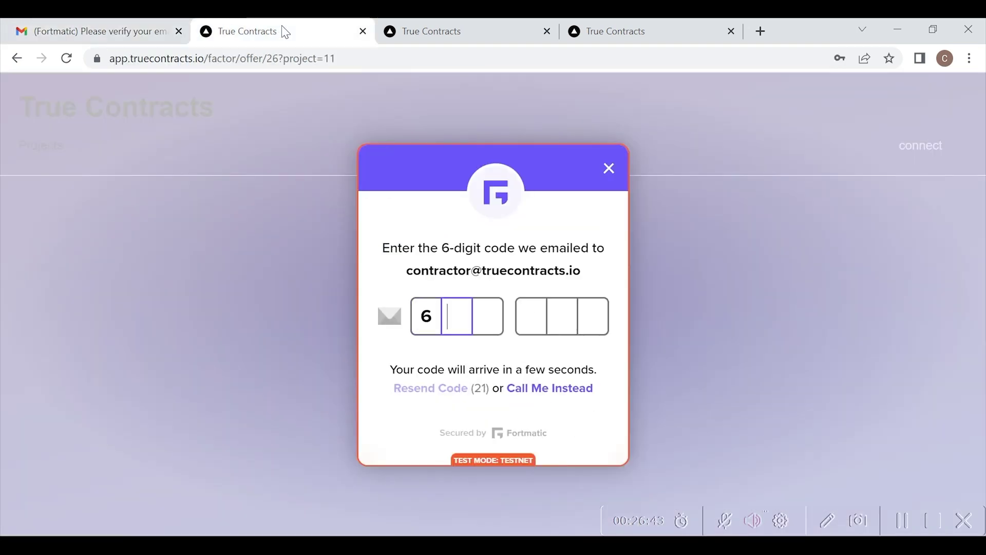
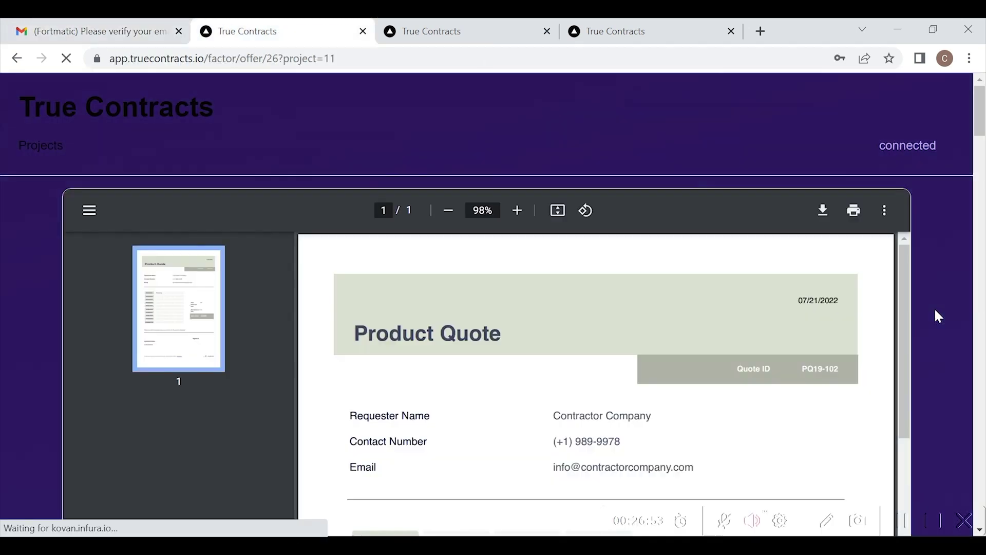
Add the contractor's signature to Final Settlement Receipt 4.
scroll(939, 316, down, 20)
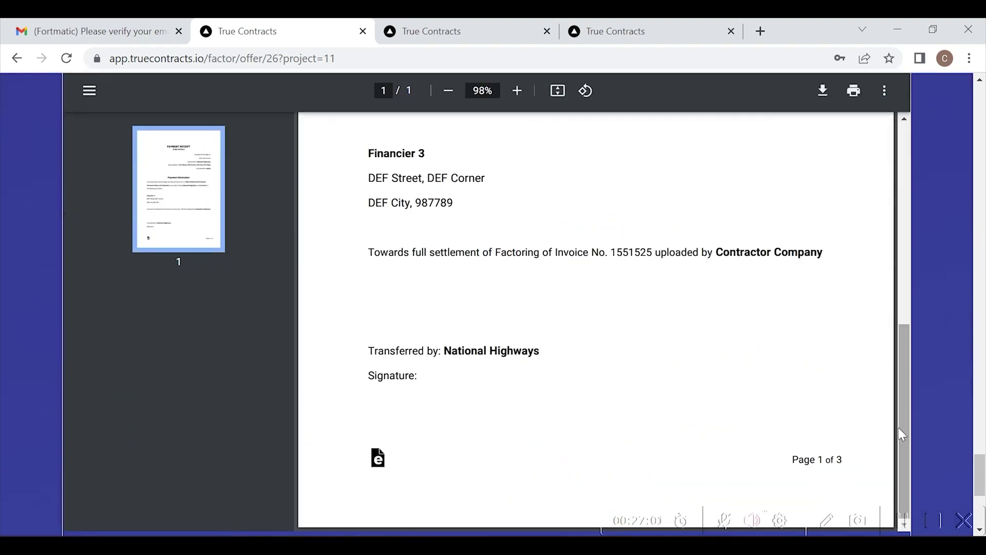
scroll(153, 472, down, 5)
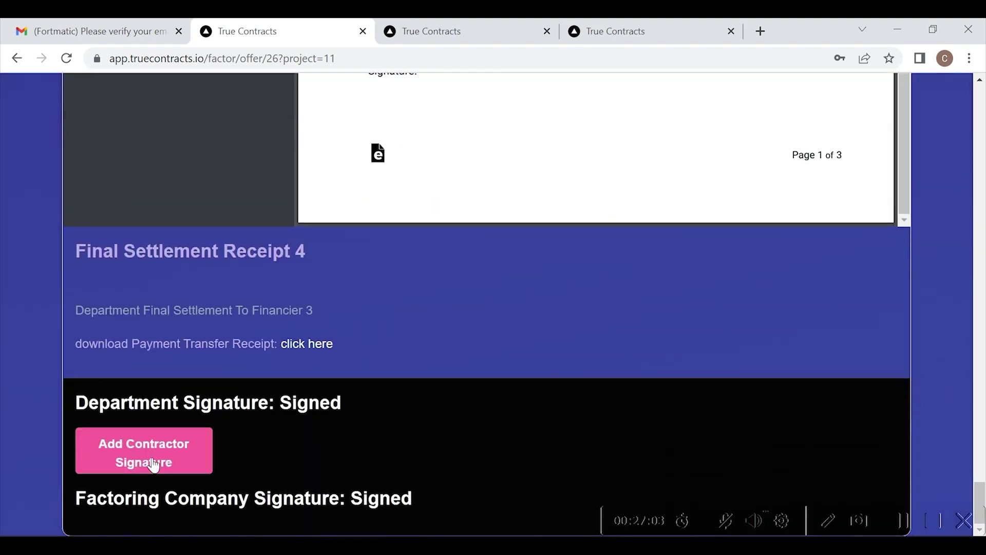
click(154, 466)
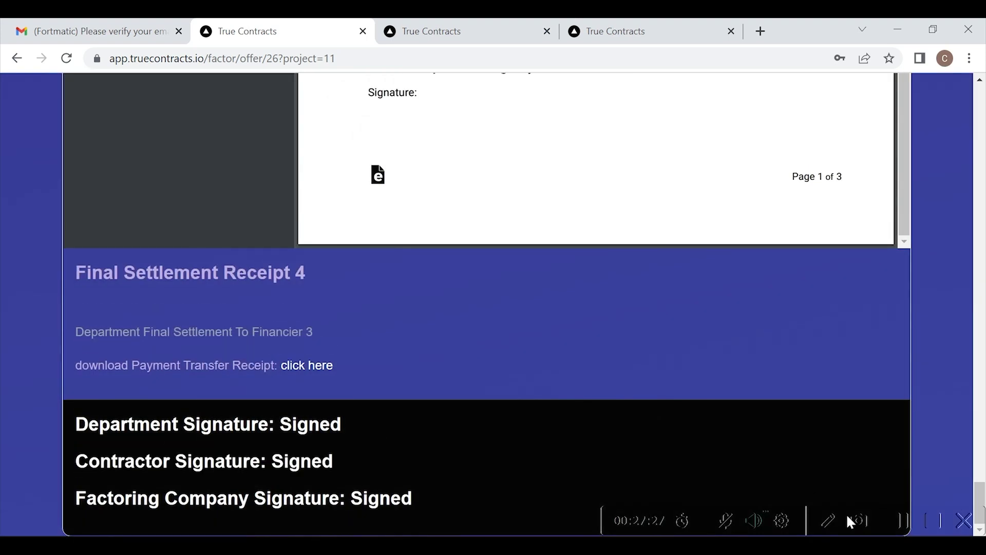
click(905, 522)
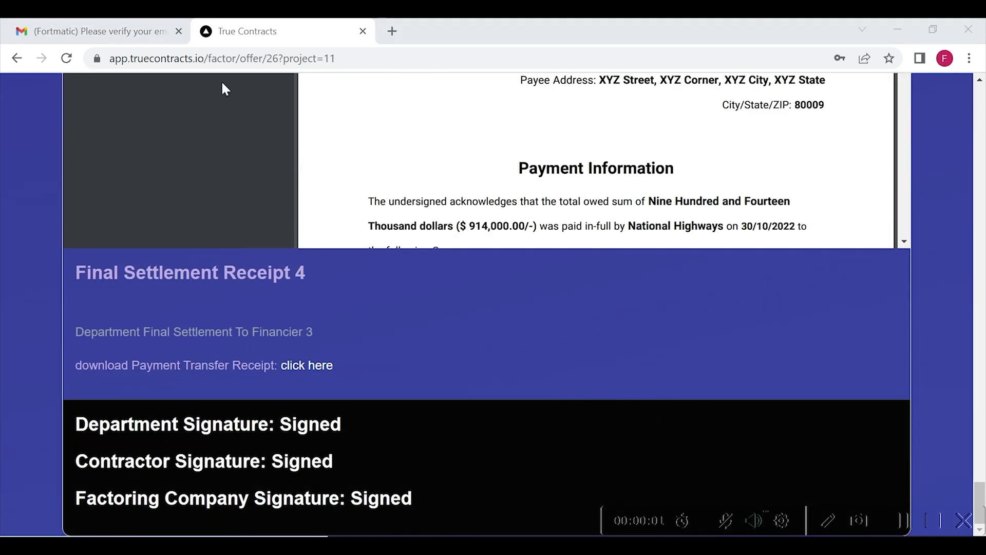
Open the financier's latest Login message email, expand it and select the wallet address.
click(113, 25)
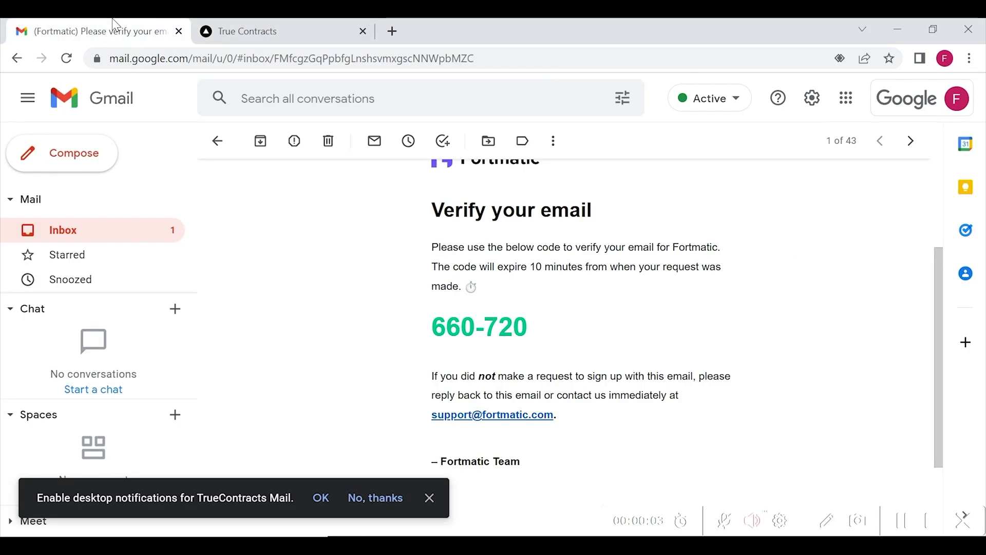
click(217, 141)
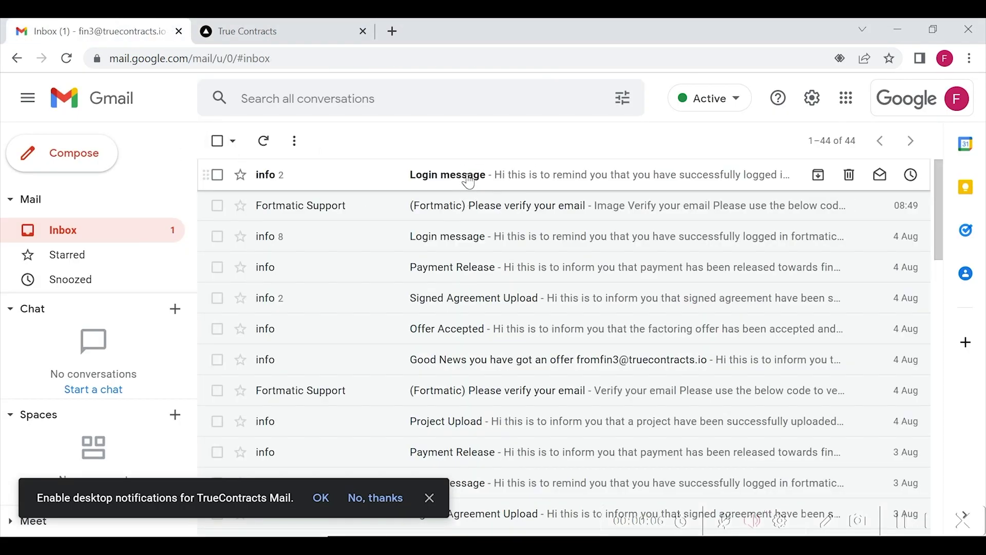
click(469, 182)
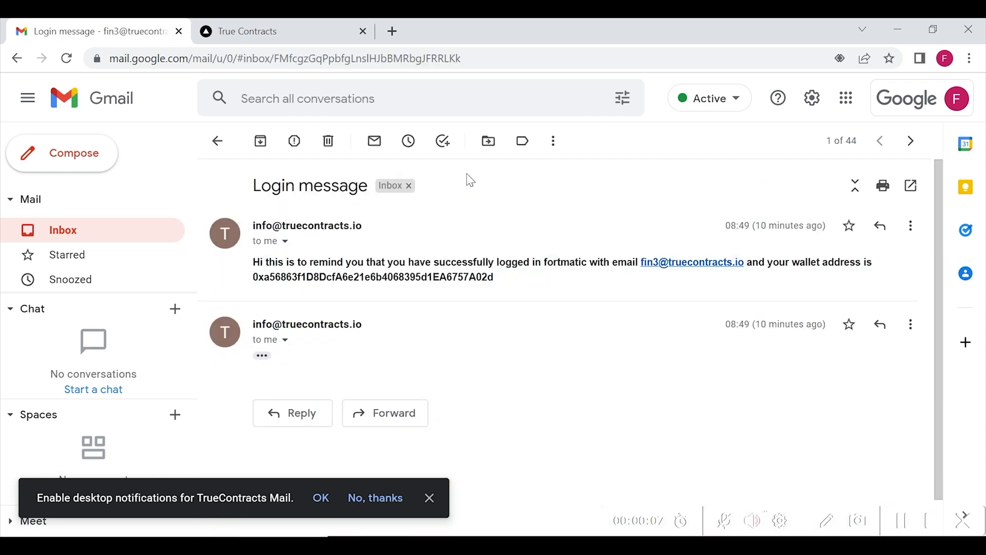
click(262, 357)
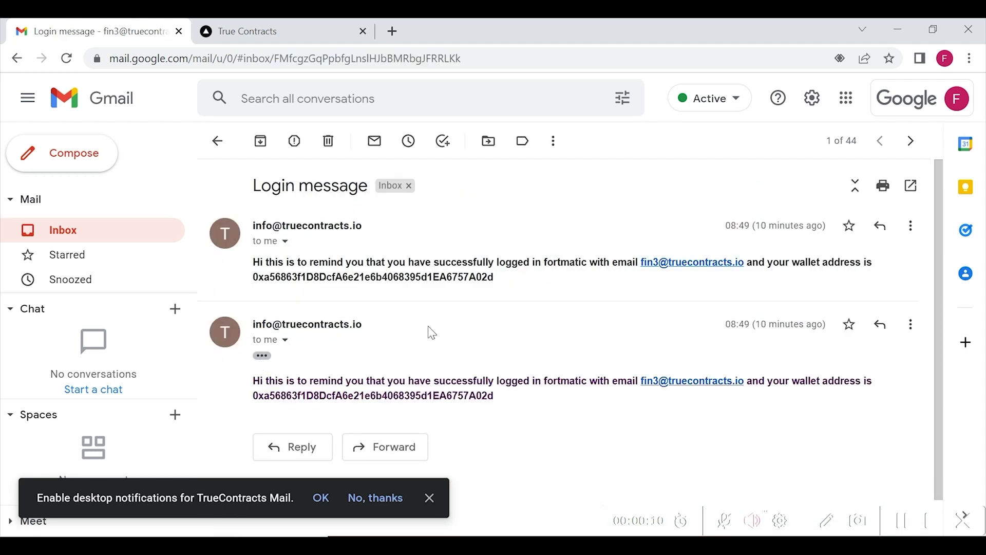
scroll(432, 333, down, 1)
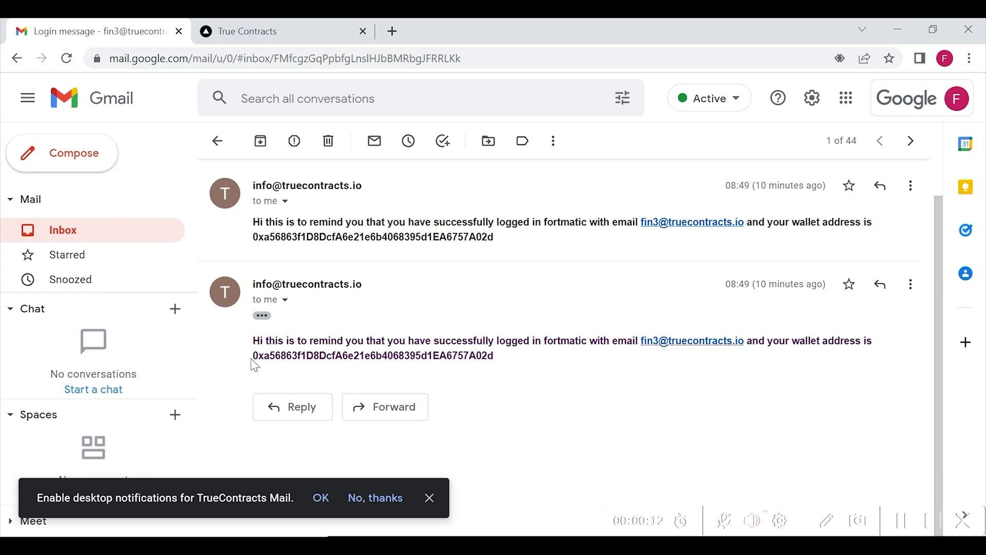
drag(256, 358, 502, 364)
key(ctrl+c)
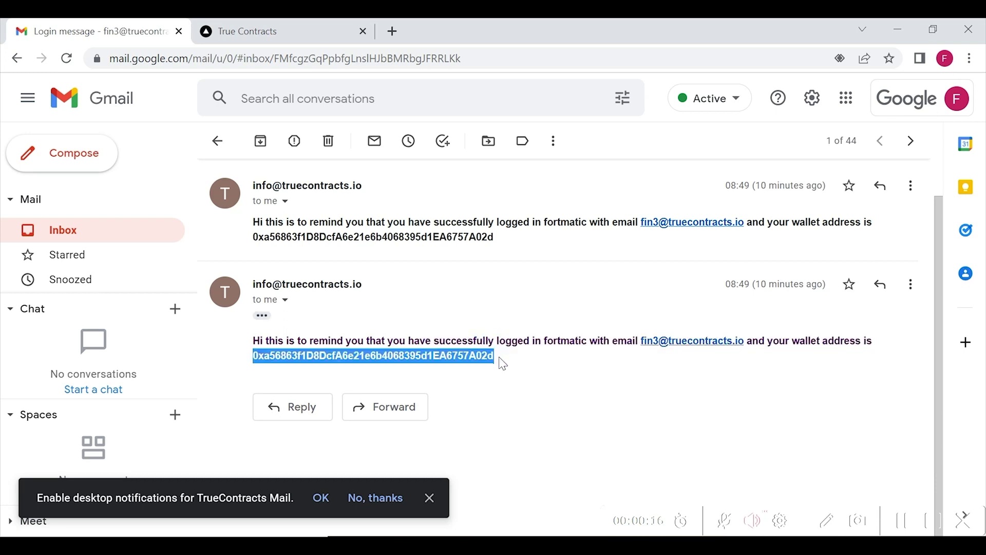
click(399, 30)
text(blo)
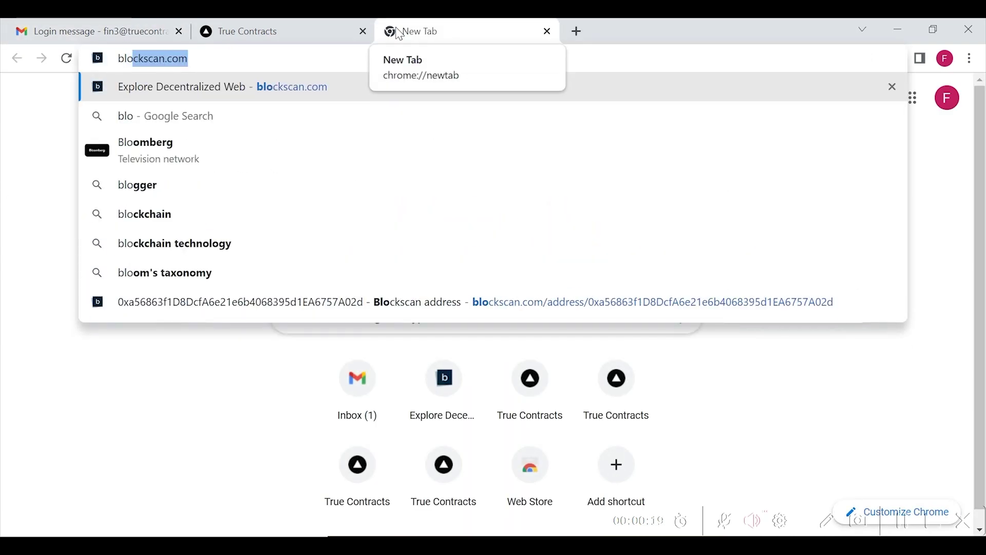
Search Blockscan for the copied wallet address and open its Kovan Testnet record.
key(Return)
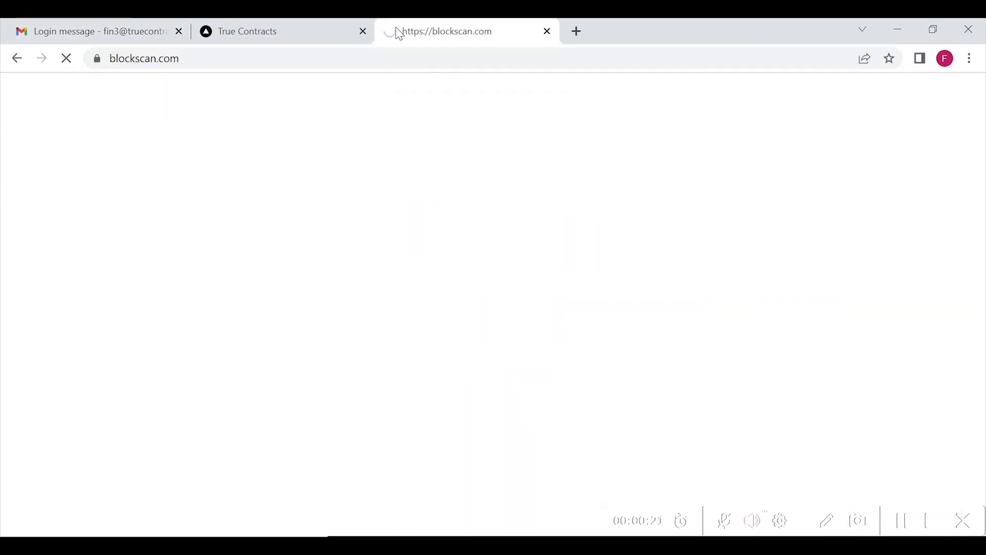
key(ctrl+v)
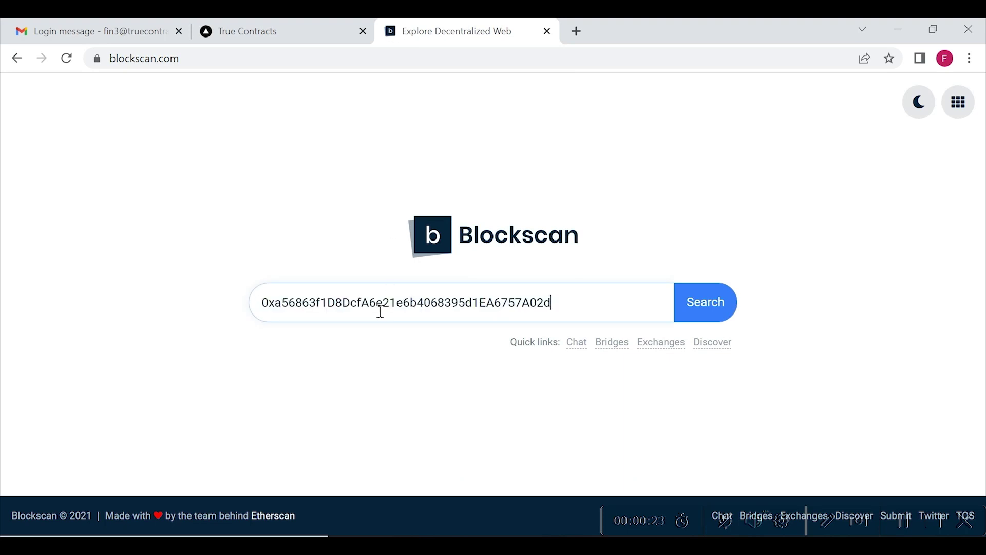
click(724, 305)
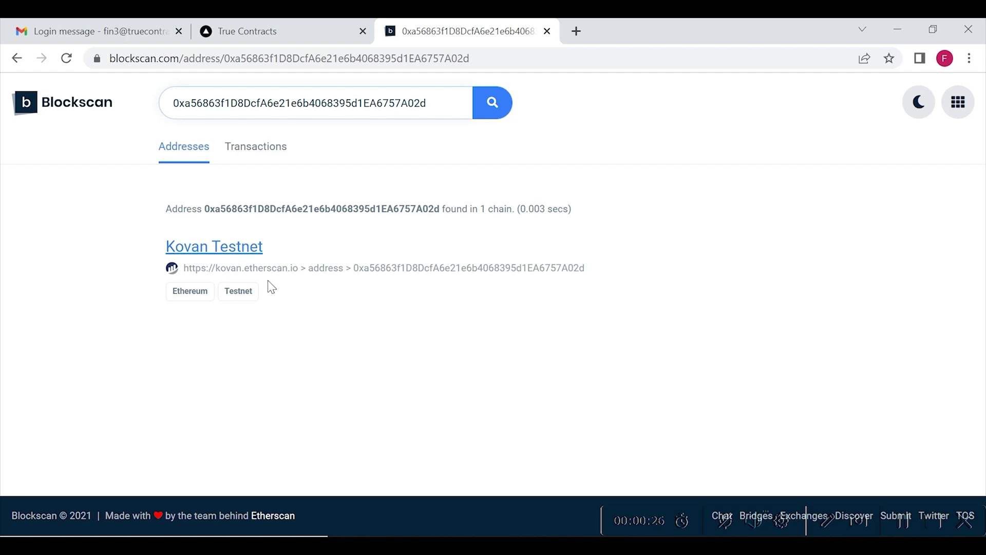
click(244, 251)
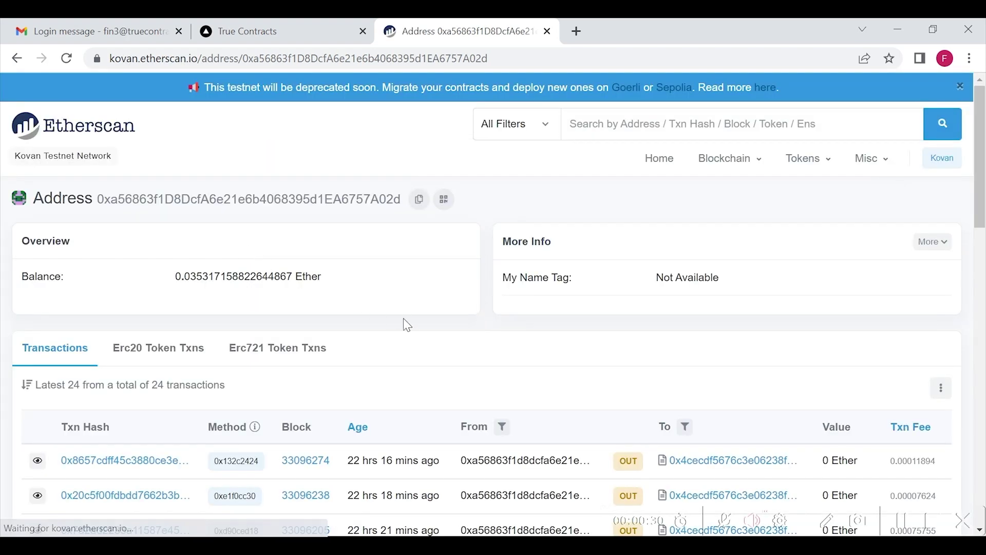
List the address's ERC-721 token transfers and open the NFT transaction's details.
scroll(405, 318, down, 5)
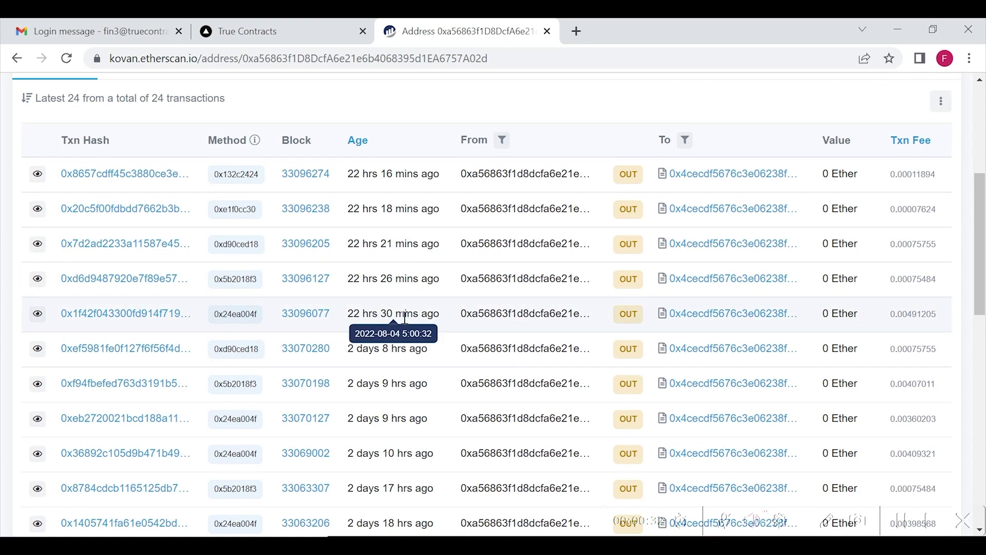
scroll(404, 317, up, 5)
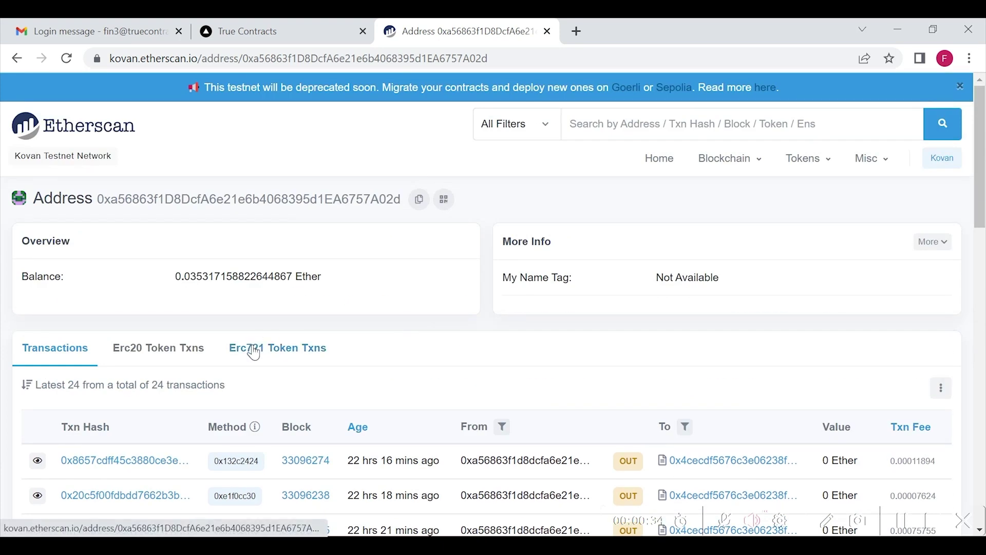
click(254, 354)
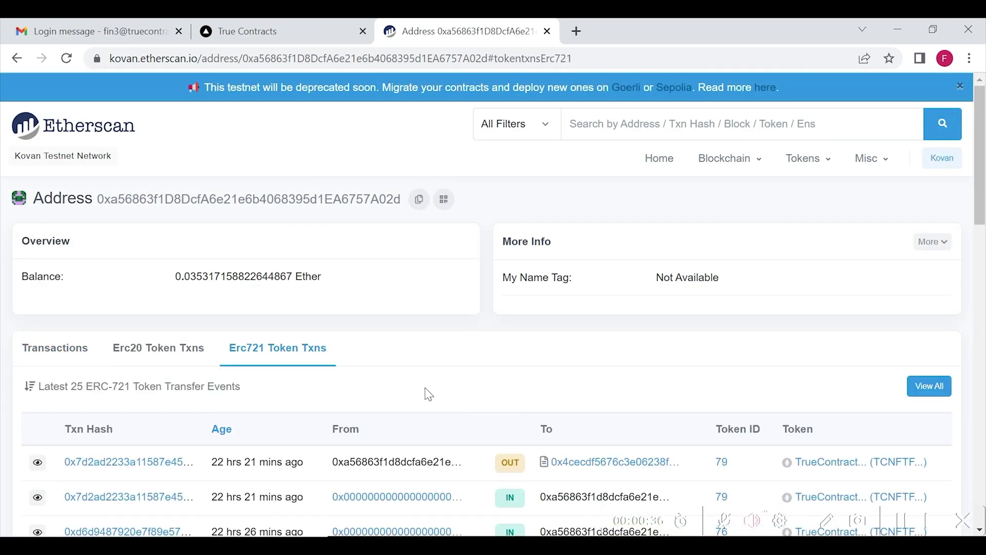
scroll(429, 394, down, 4)
scroll(429, 394, down, 4)
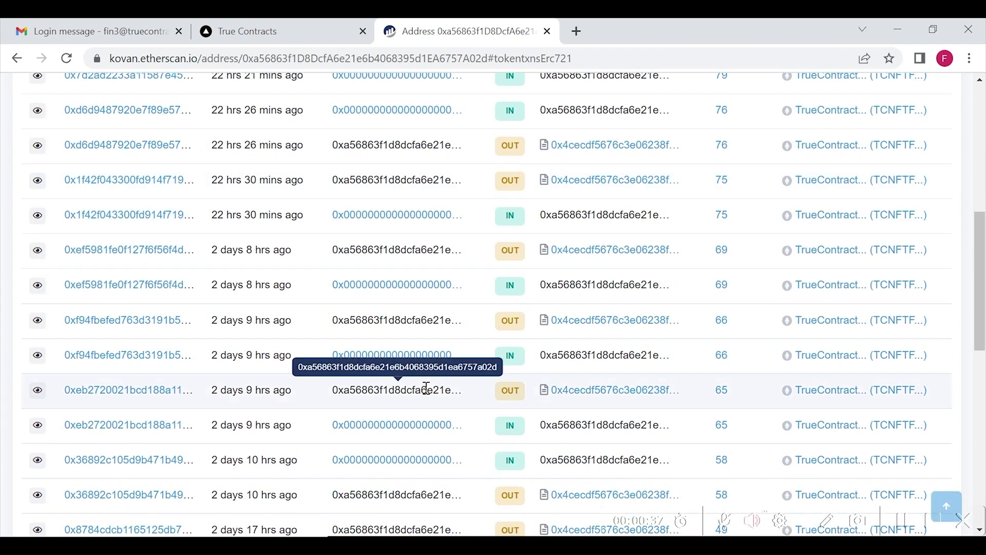
click(91, 356)
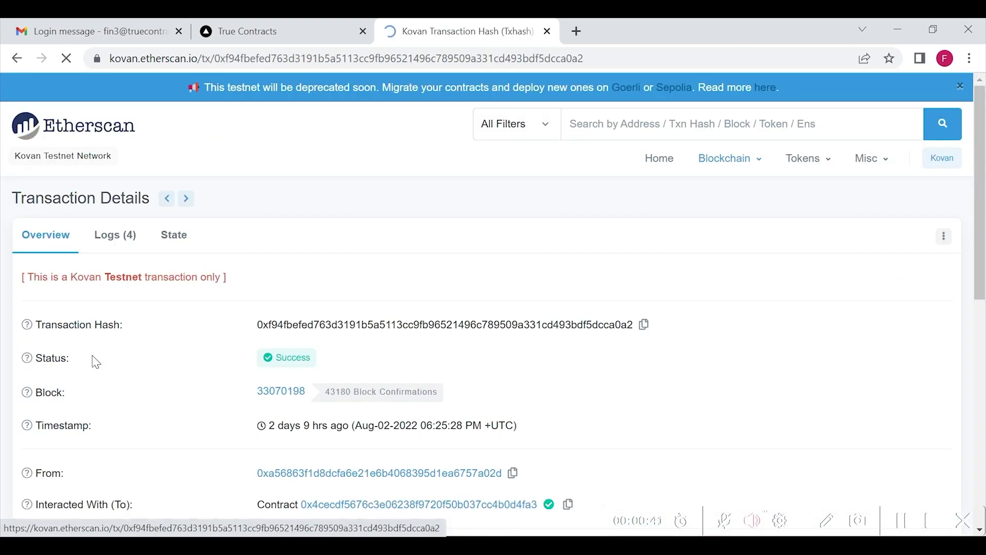
Show the transaction's Input Data decoded as UTF-8 and select the ipfs.infura.io link.
scroll(171, 382, down, 8)
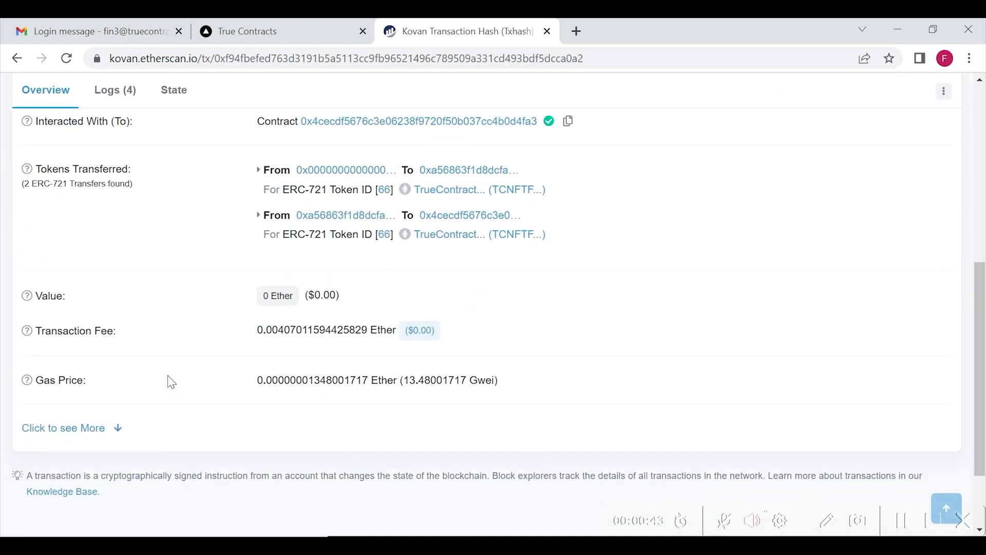
click(78, 432)
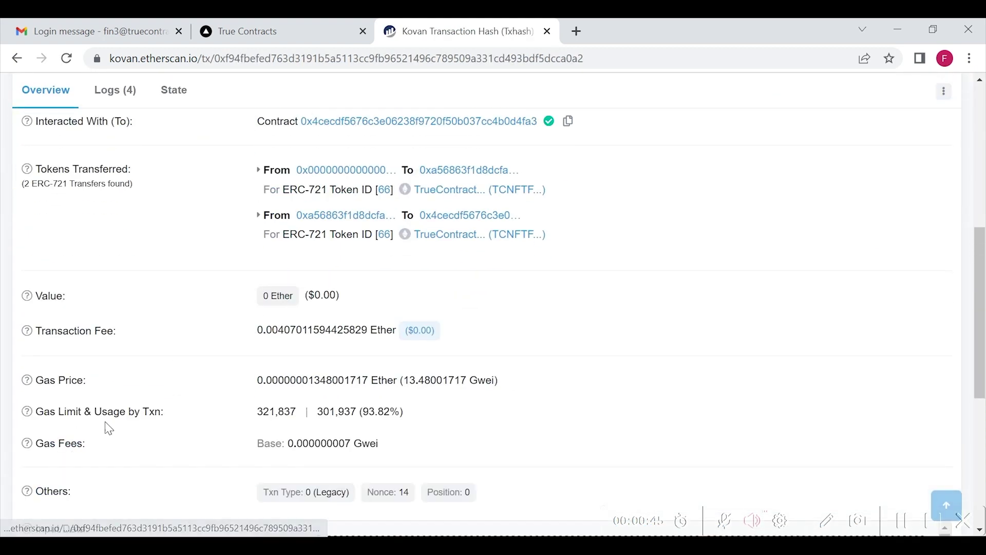
scroll(216, 434, down, 5)
scroll(216, 435, down, 1)
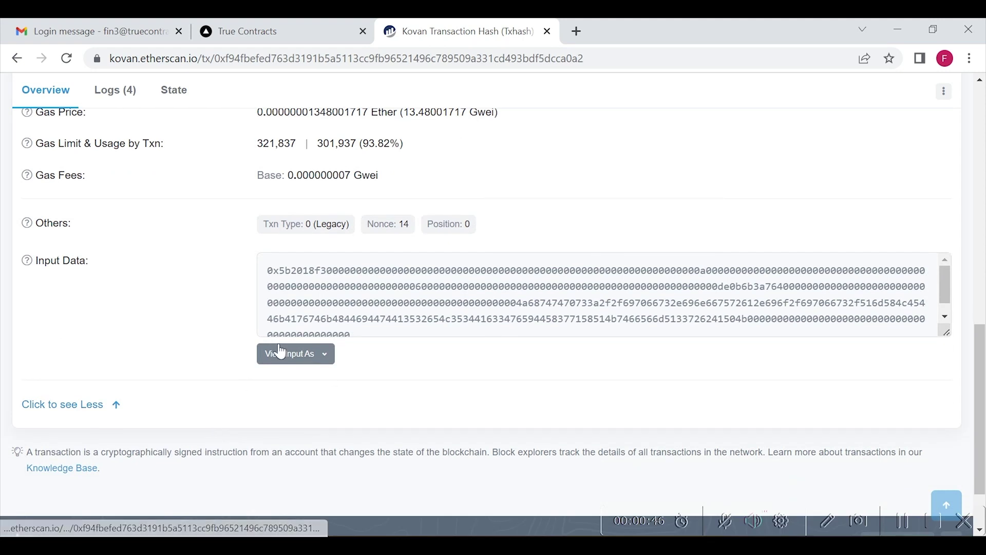
click(293, 358)
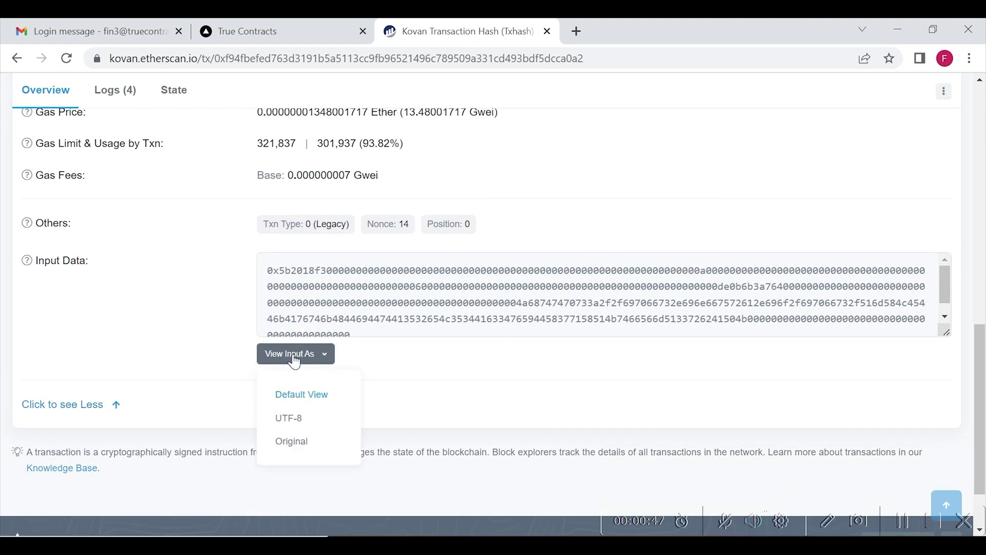
click(301, 418)
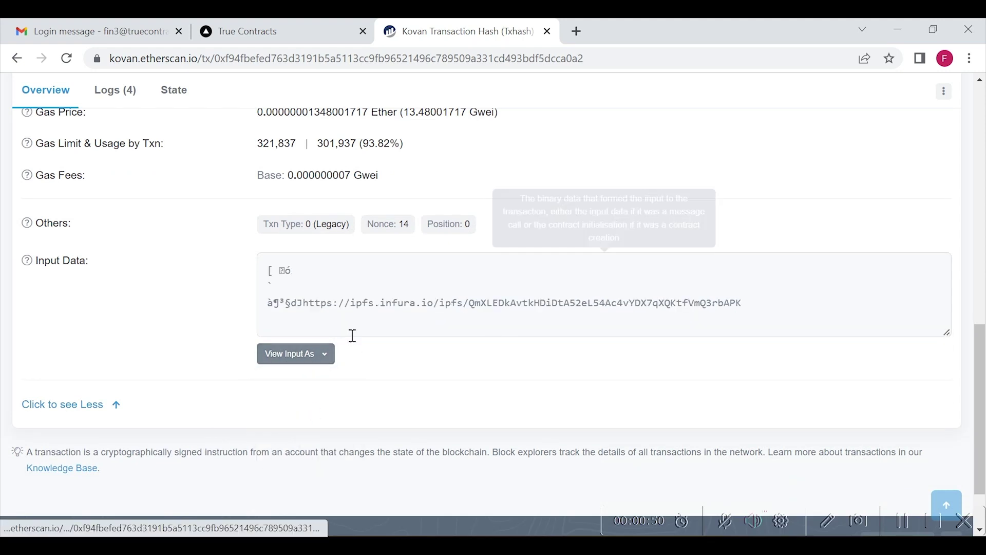
drag(305, 303, 747, 306)
key(ctrl+c)
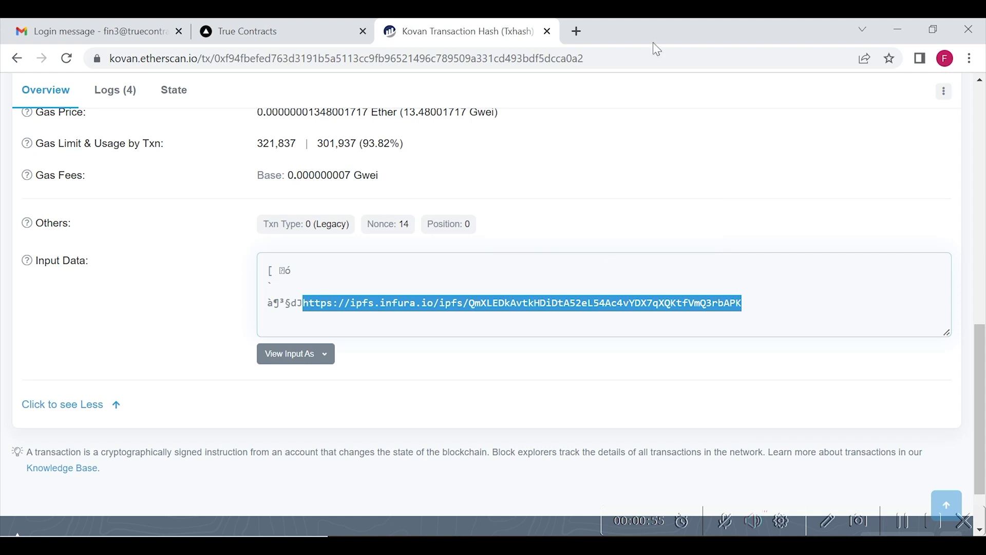
Load the IPFS metadata link in a new tab and select its image URL.
click(577, 32)
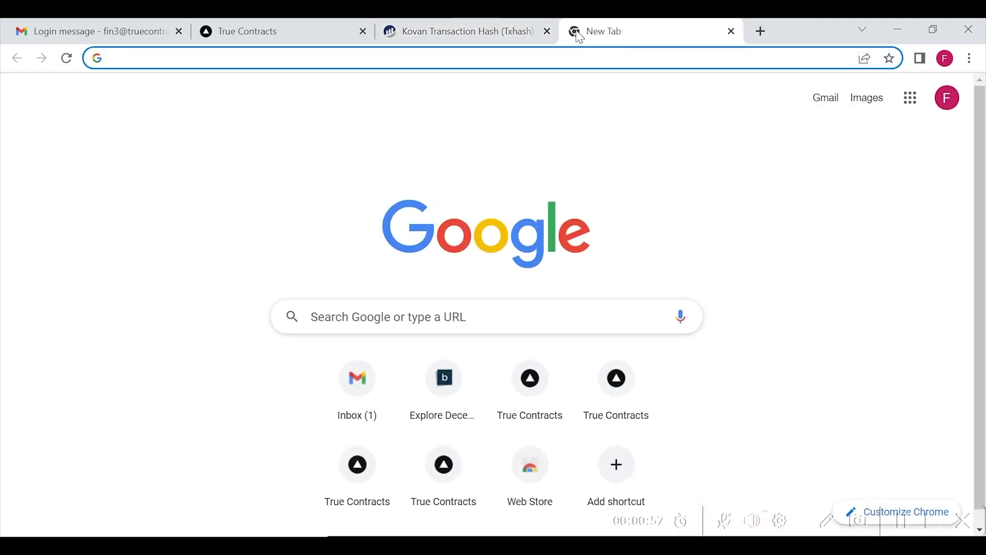
key(ctrl+v)
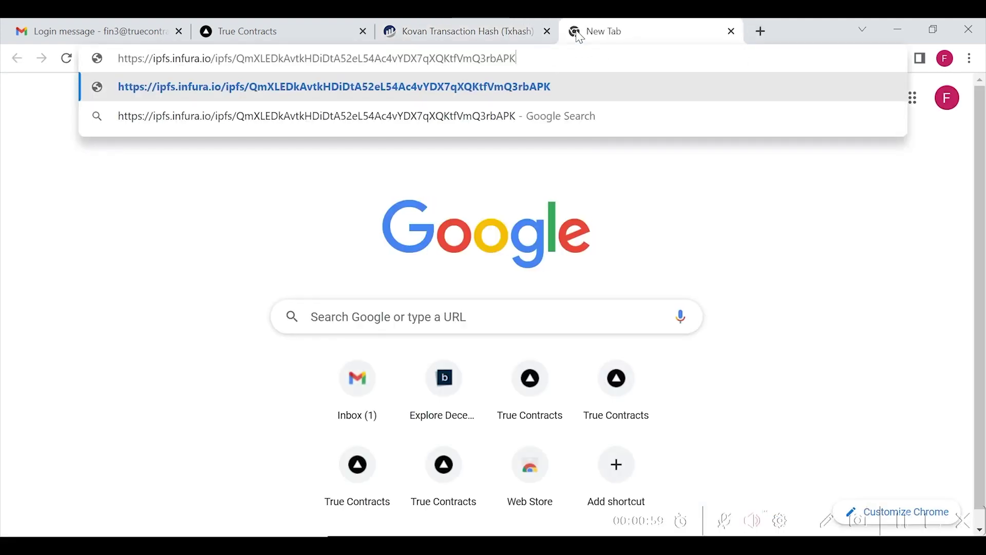
key(Return)
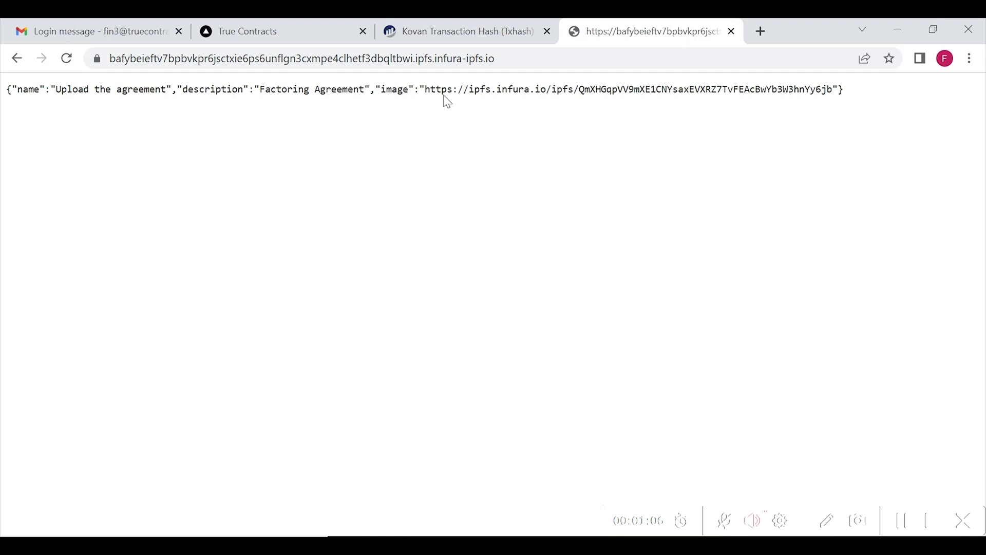
drag(429, 92, 831, 90)
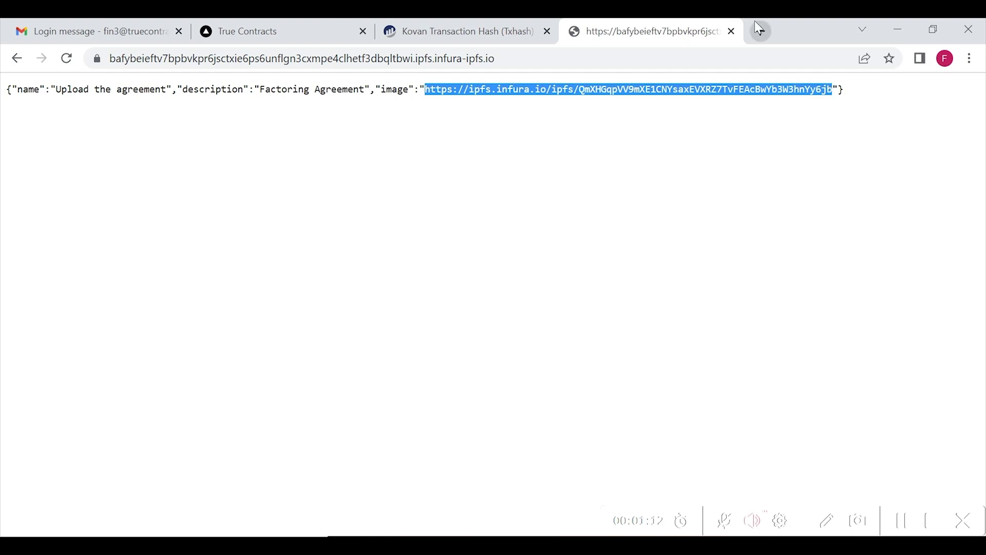
Open the linked Master Factoring Agreement PDF in a new tab and scroll to its signature page.
click(764, 32)
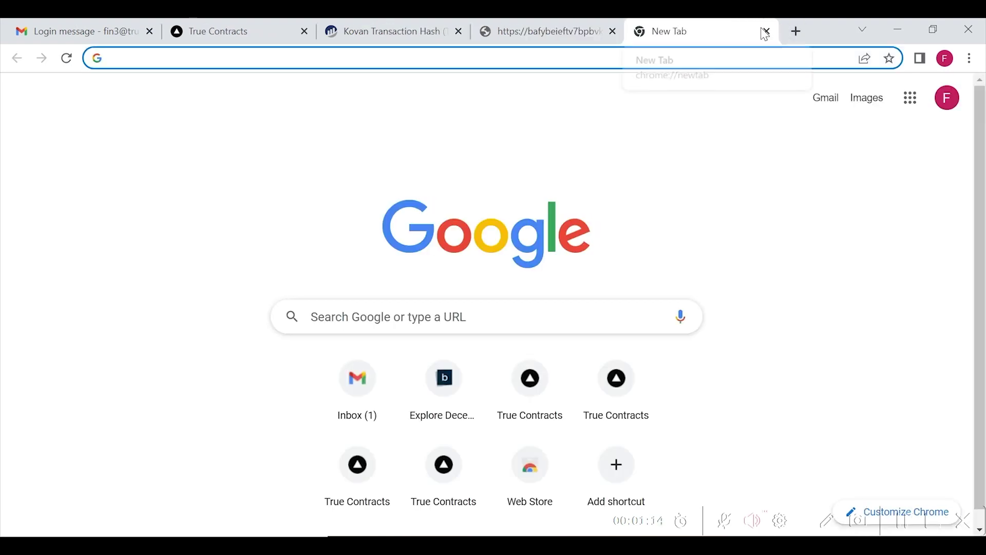
text(https://ipfs.infura.io/ipfs/QmXHGqpVV9mXE1CNYsaxEVXRZ7TvFEAcBwYb3W3hnYy6jb)
key(Return)
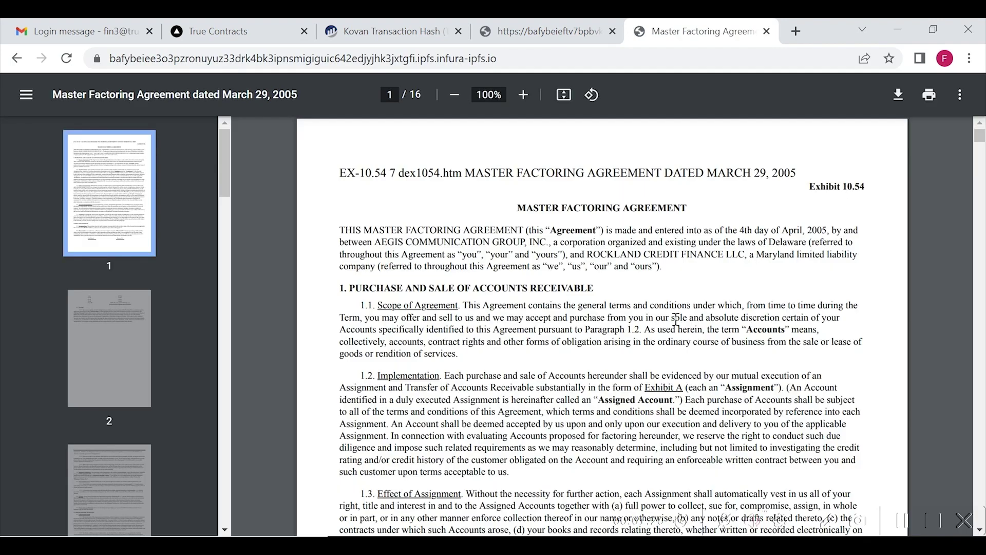
scroll(676, 319, down, 20)
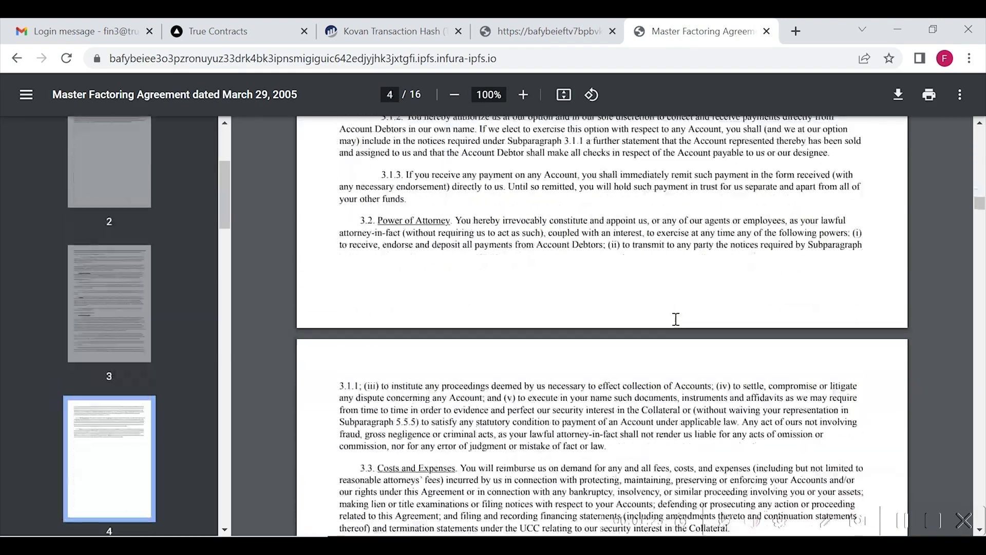
scroll(676, 320, down, 20)
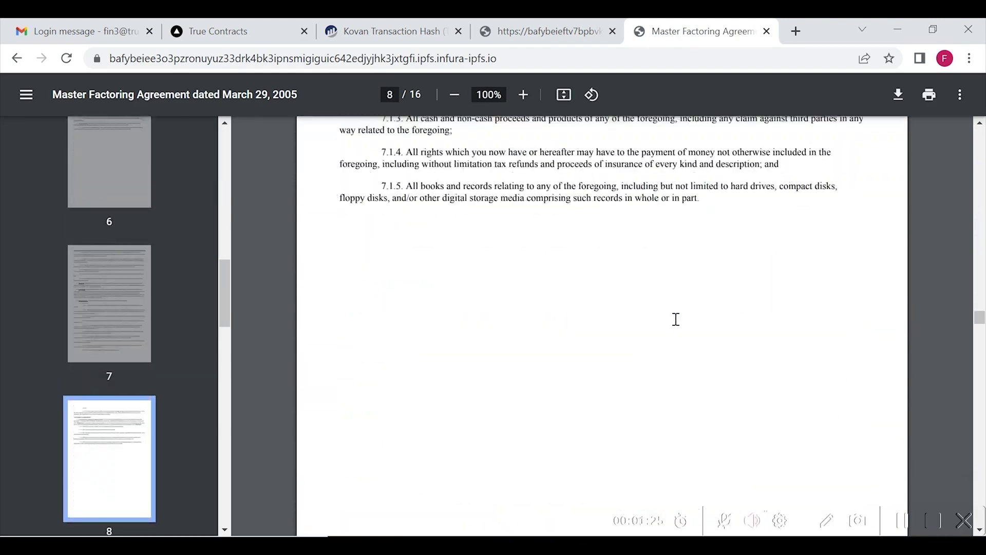
scroll(676, 319, down, 20)
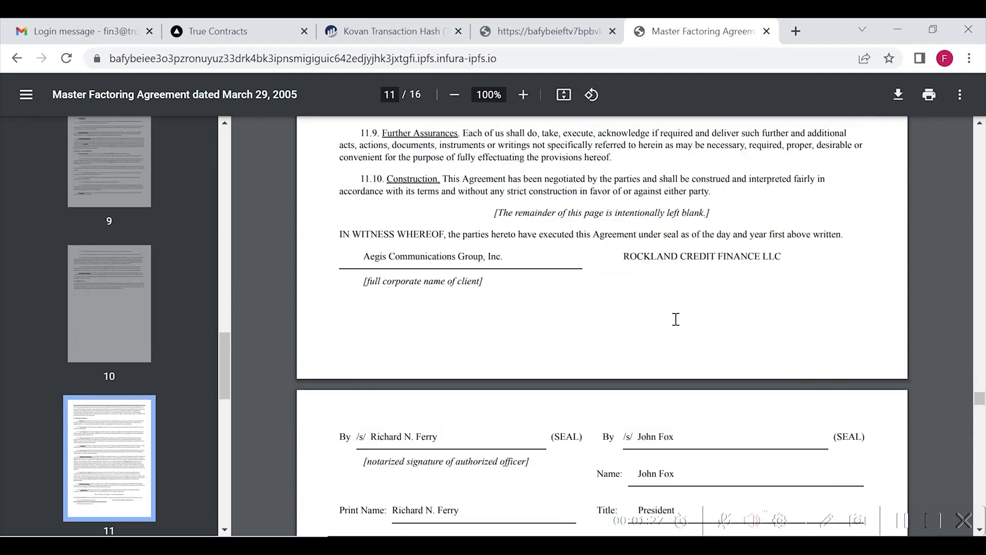
scroll(676, 319, down, 2)
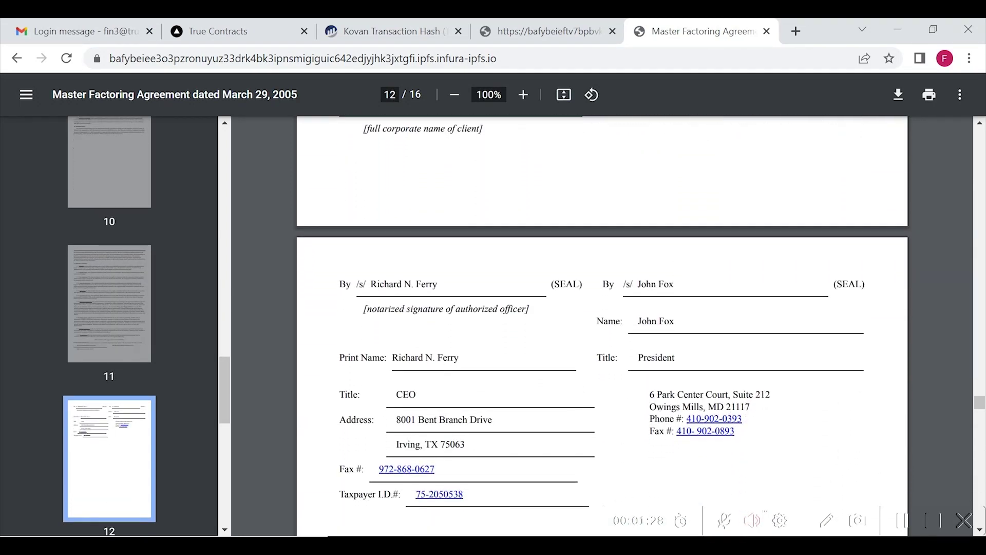
key(alt+Tab)
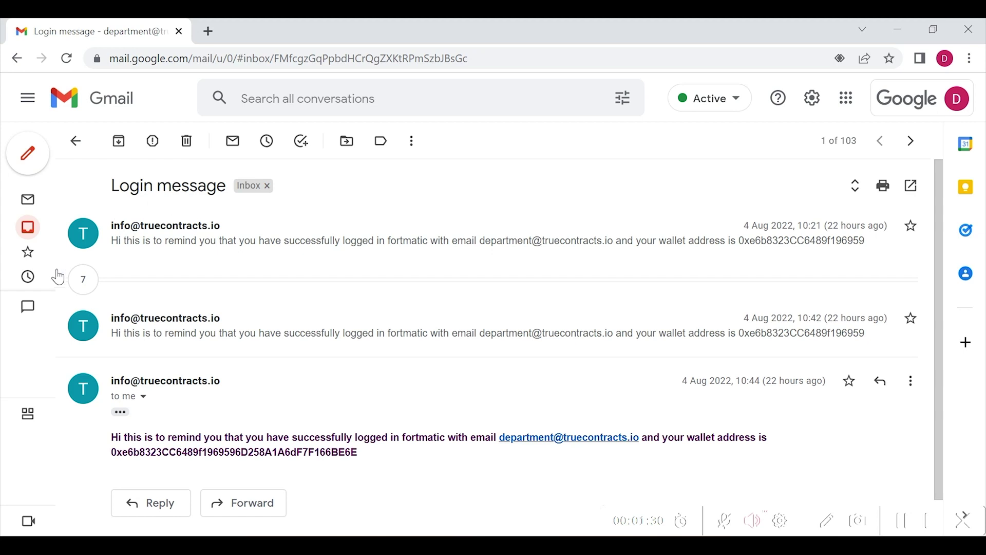
Open the department's latest Login message, expand the trimmed text and select the wallet address.
click(76, 141)
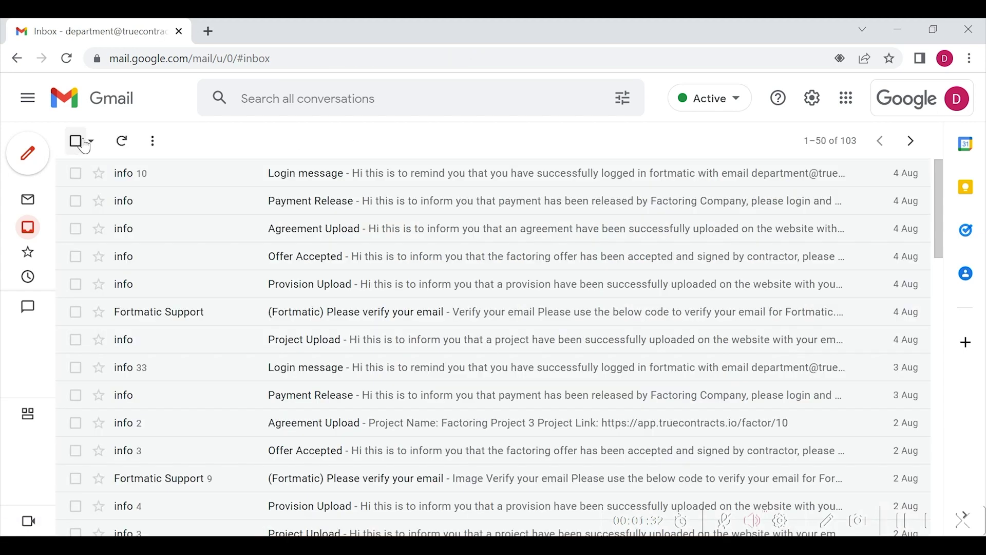
click(435, 180)
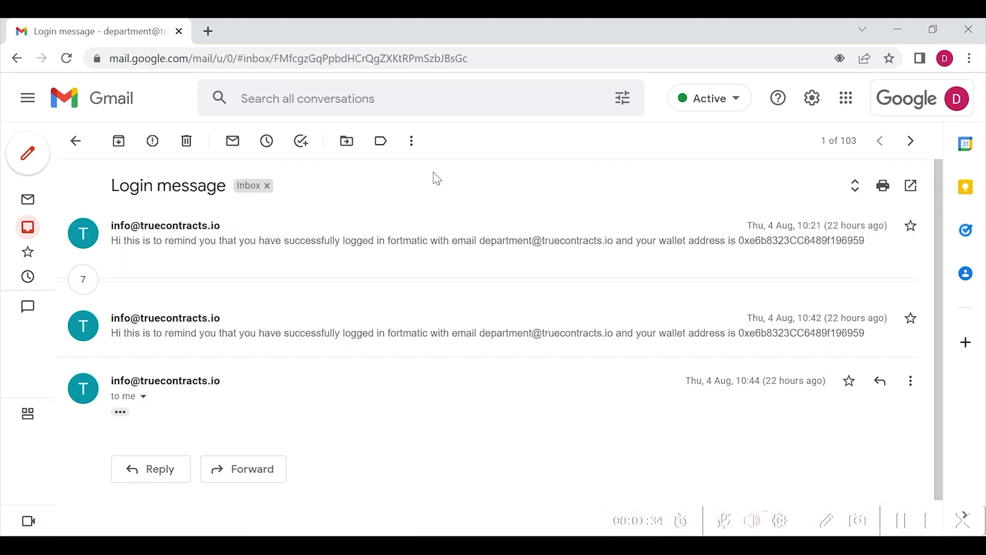
click(121, 414)
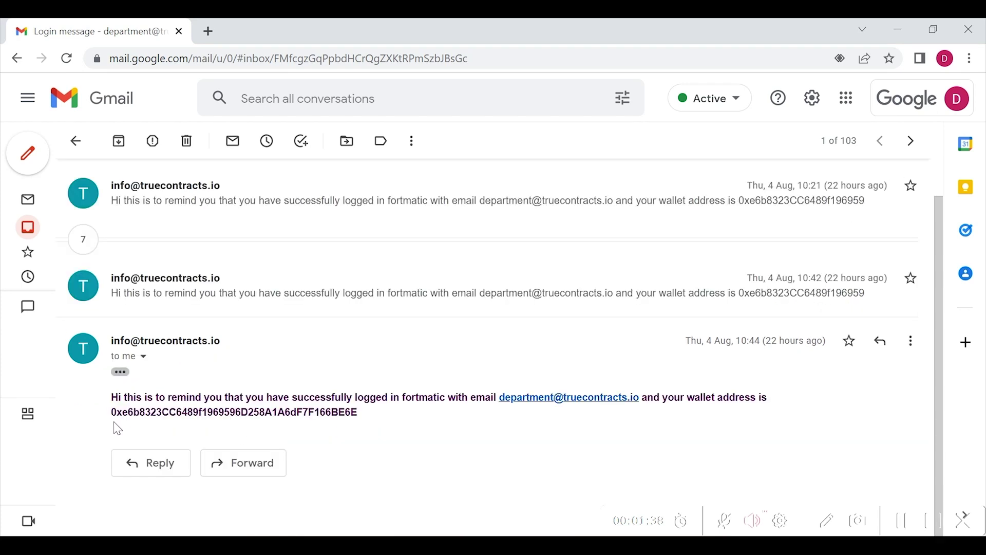
drag(112, 412, 376, 424)
key(ctrl+c)
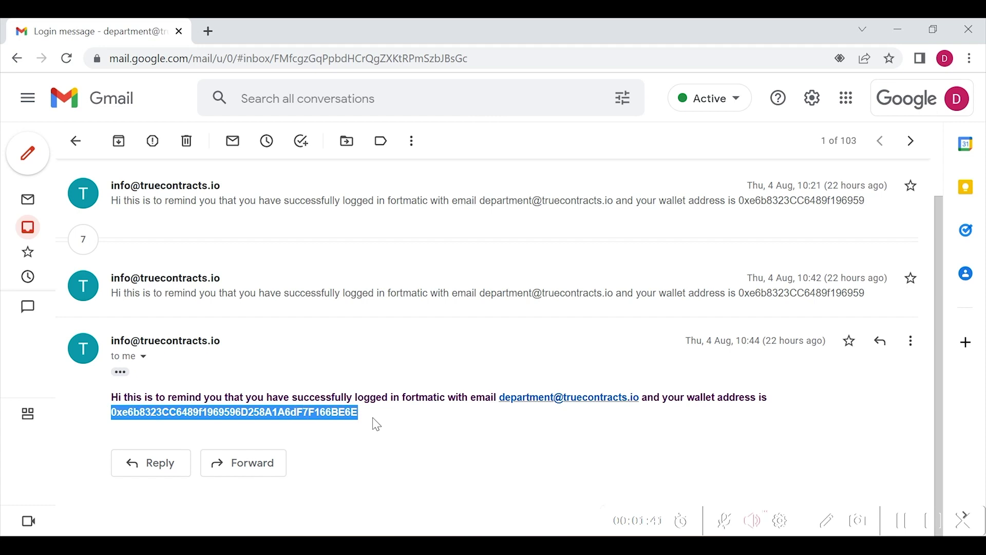
click(210, 32)
Search blockscan.com for the department wallet address and open its Kovan Testnet Etherscan page.
text(b)
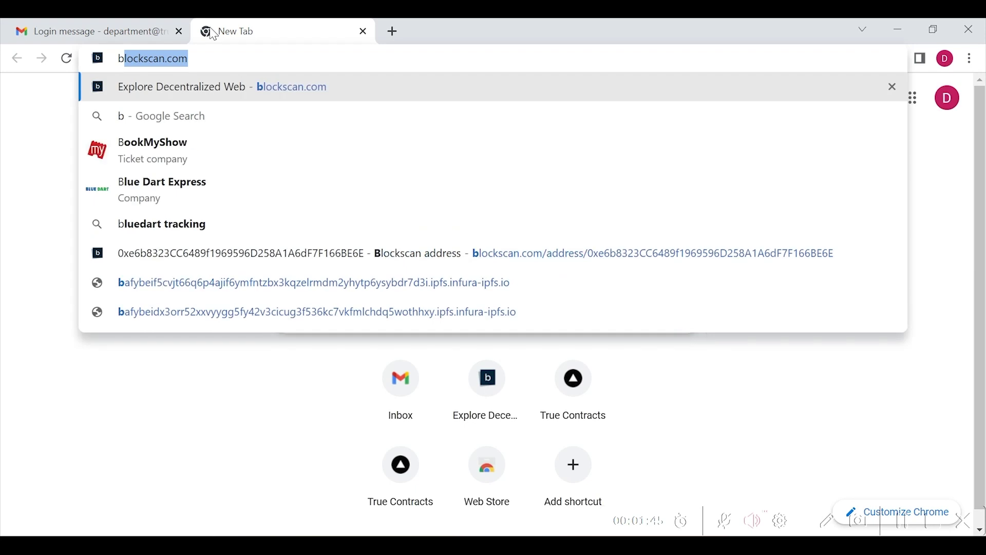
text(lock)
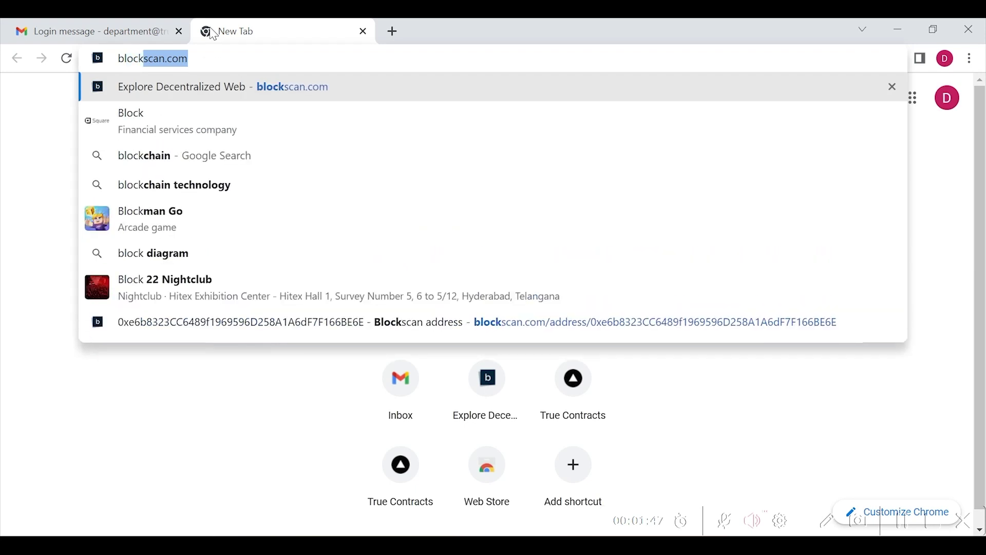
key(Return)
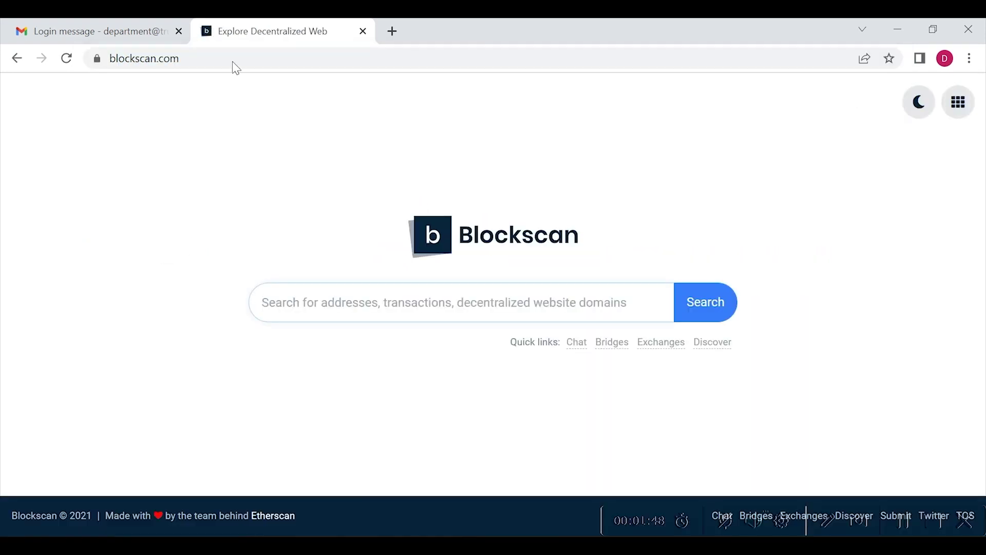
key(ctrl+v)
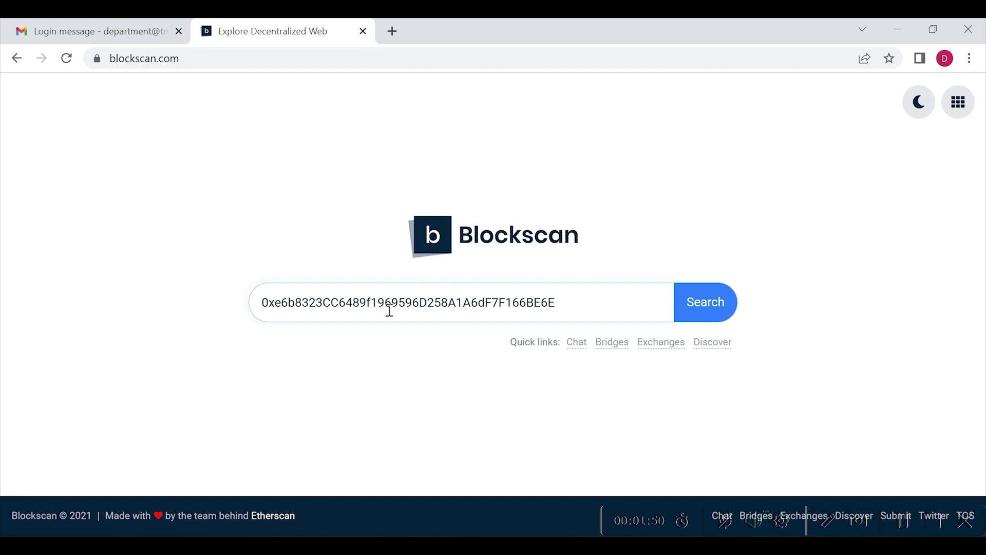
click(693, 320)
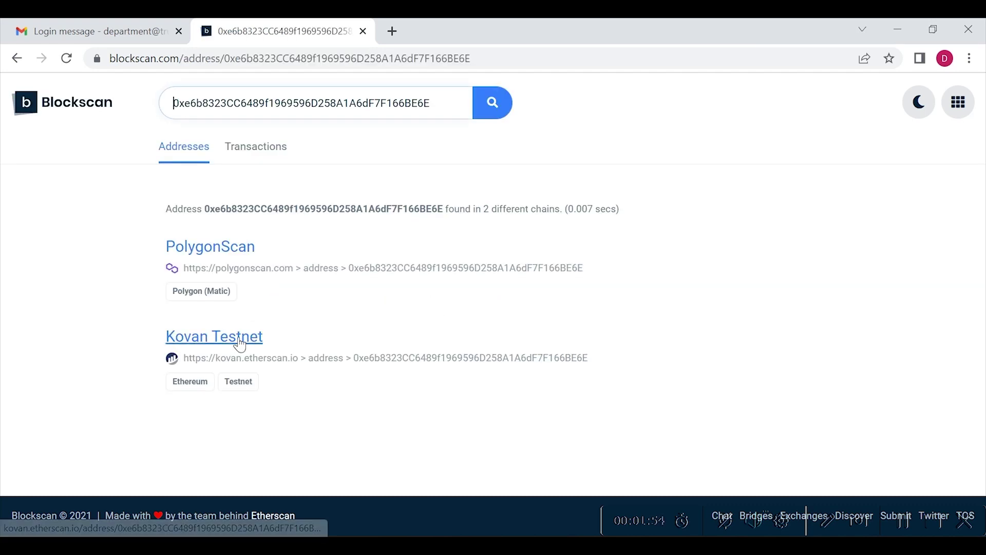
click(240, 342)
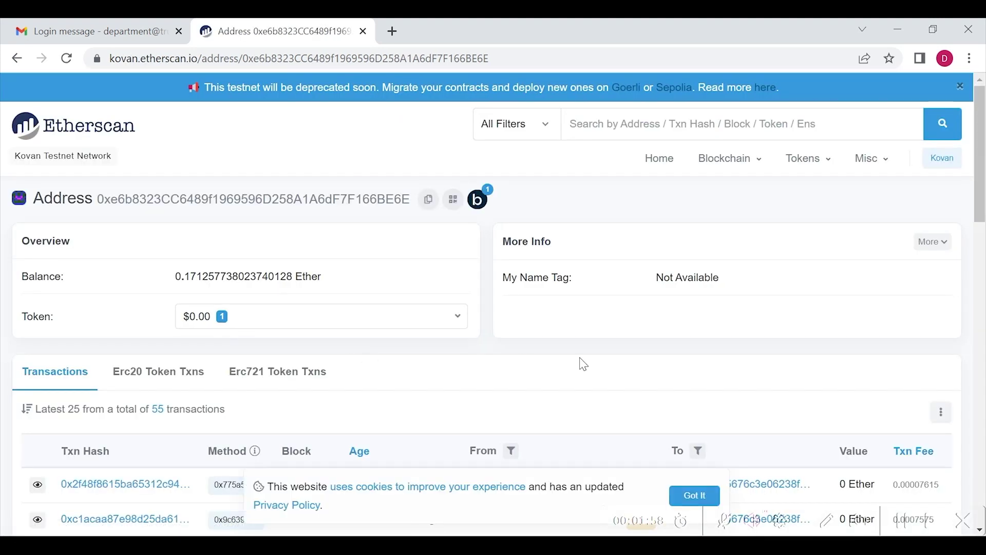
Dismiss the cookie notice and open the ERC-721 transaction that minted token 80.
click(695, 495)
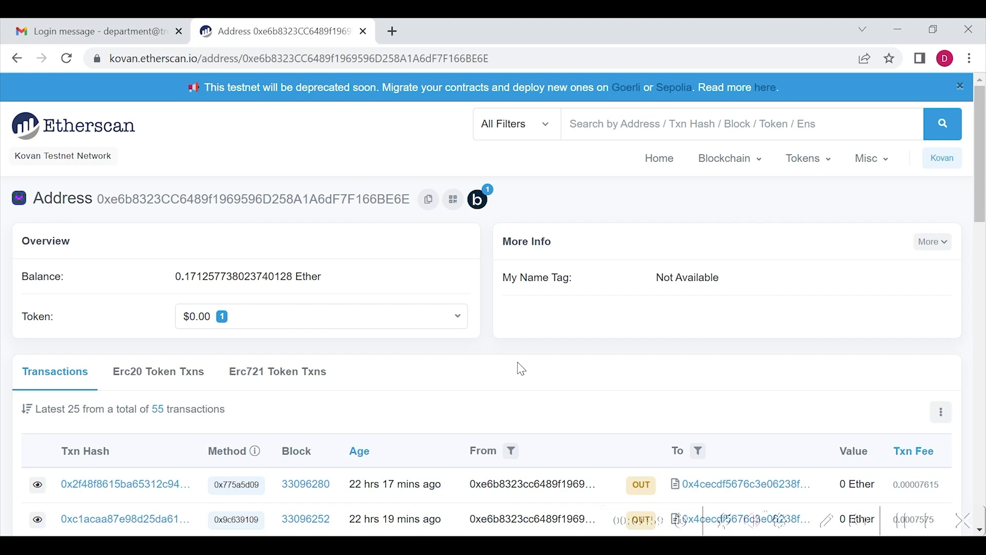
scroll(519, 368, down, 3)
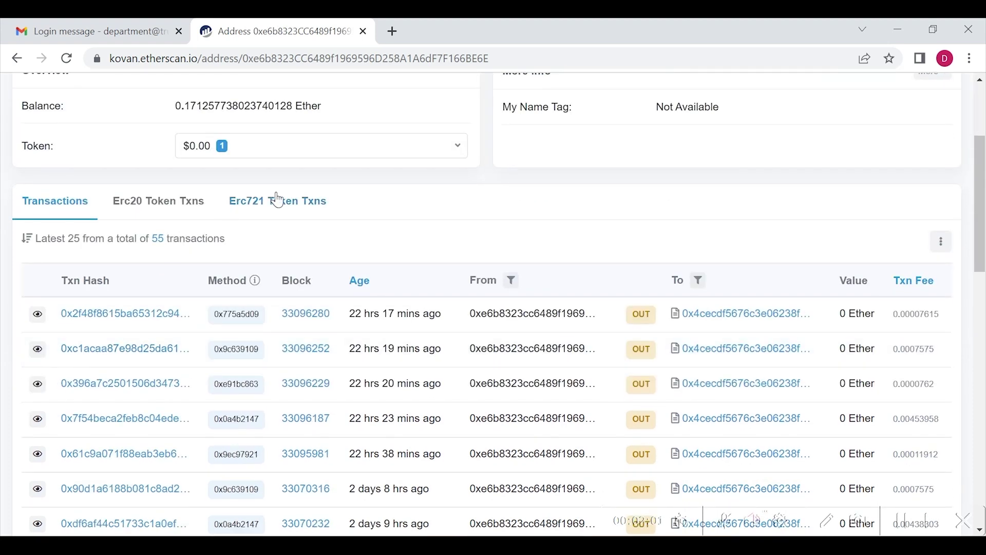
click(281, 200)
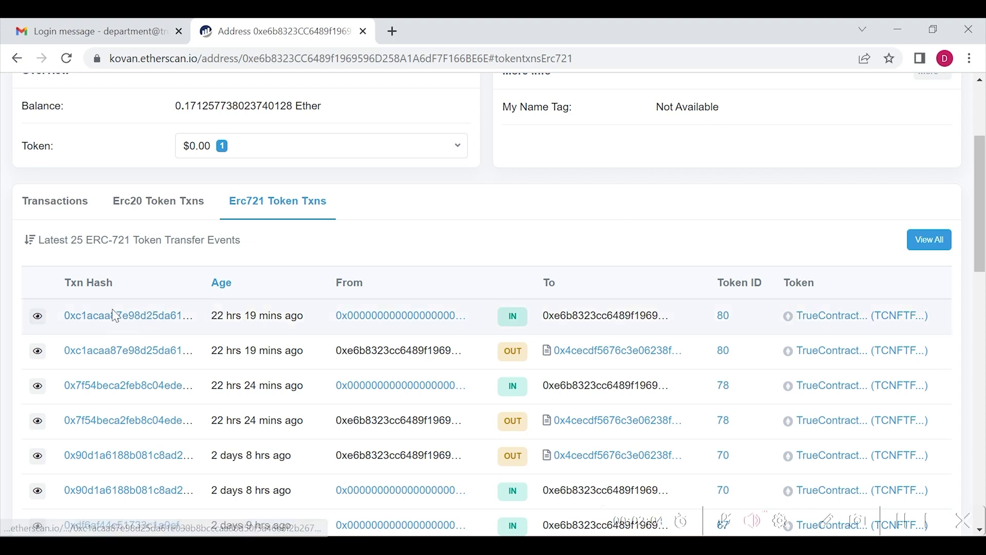
click(112, 322)
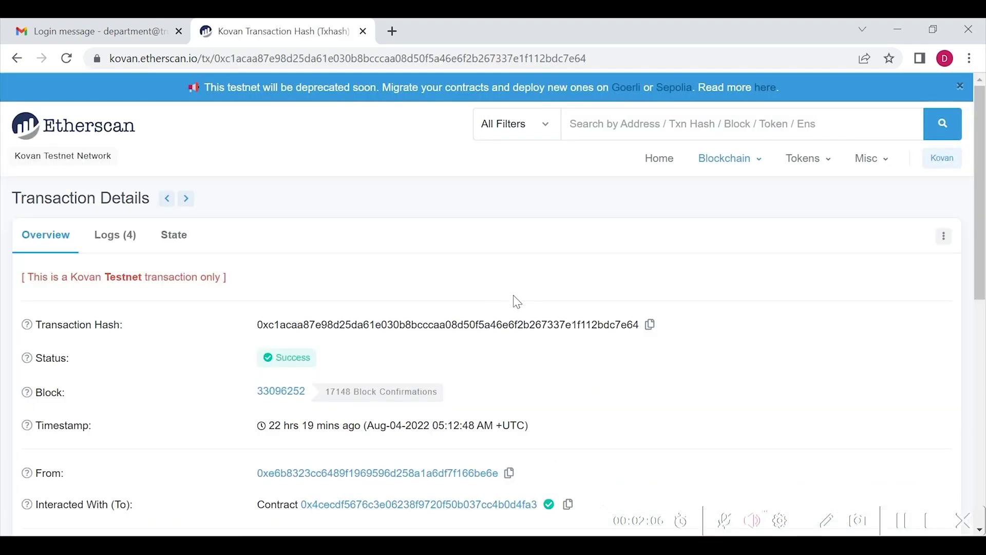
Decode the transaction's input data as UTF-8 and select the ipfs.infura.io metadata URL.
scroll(516, 302, down, 10)
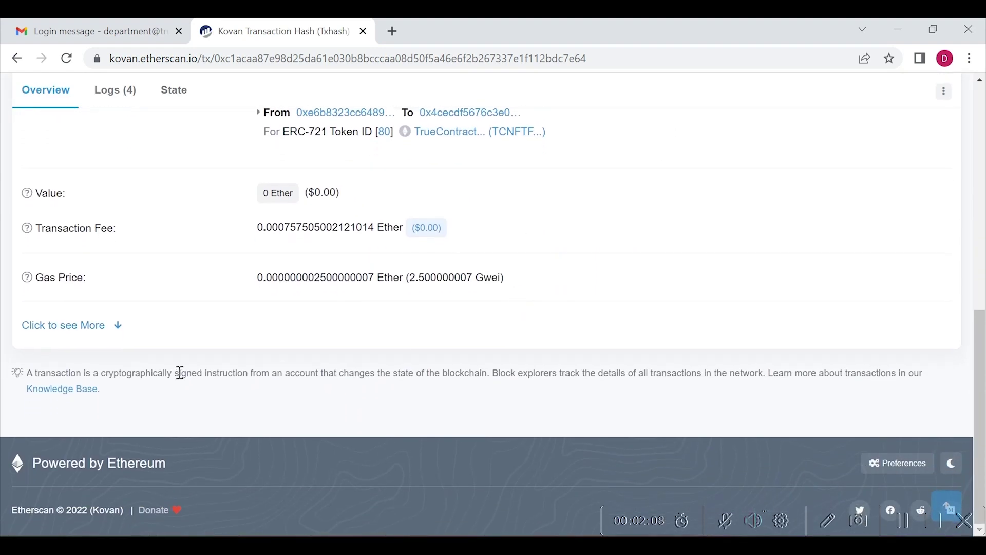
click(85, 327)
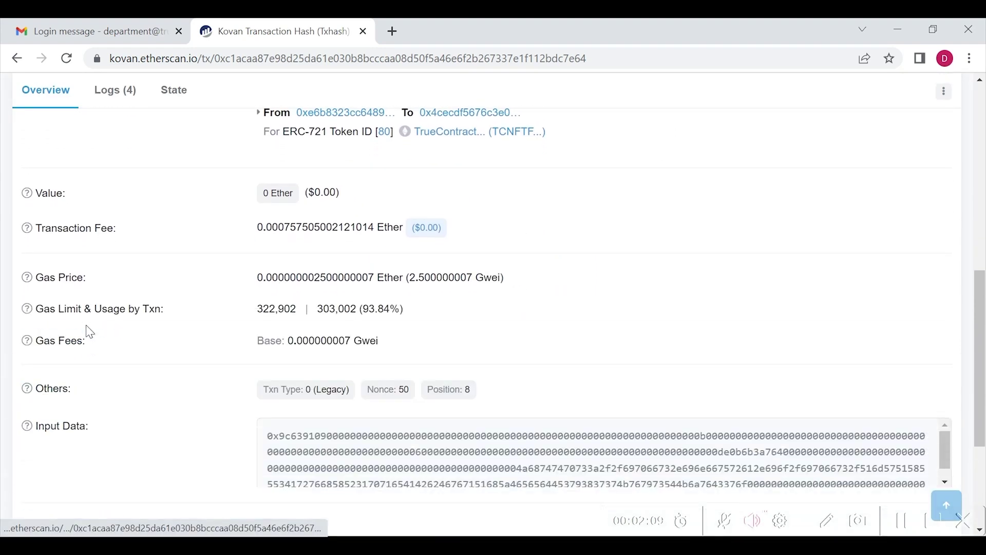
scroll(154, 435, down, 3)
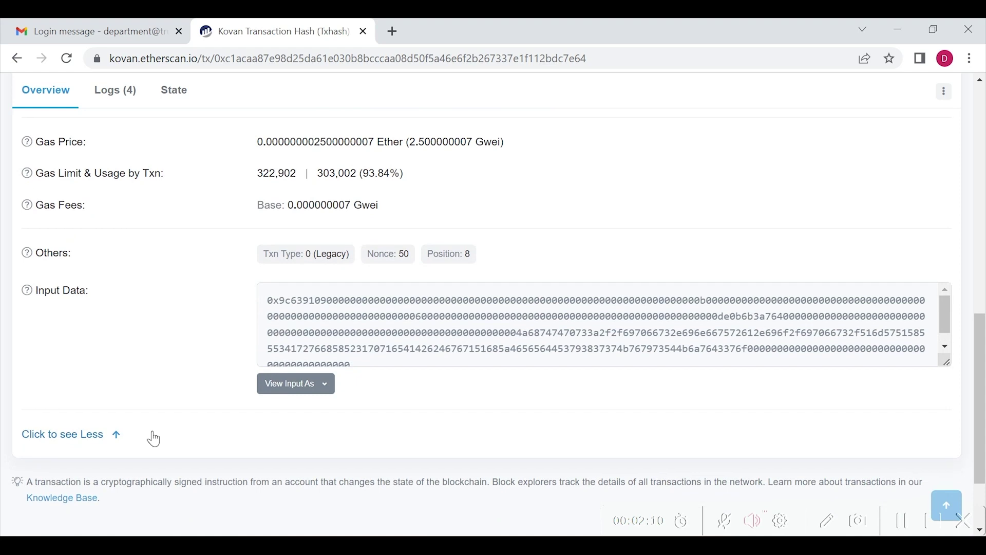
click(303, 391)
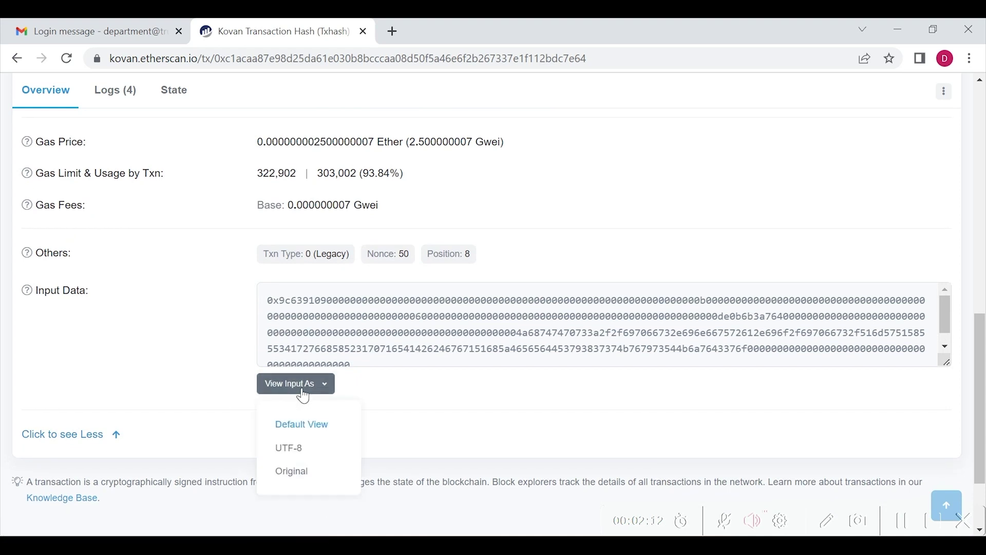
click(306, 451)
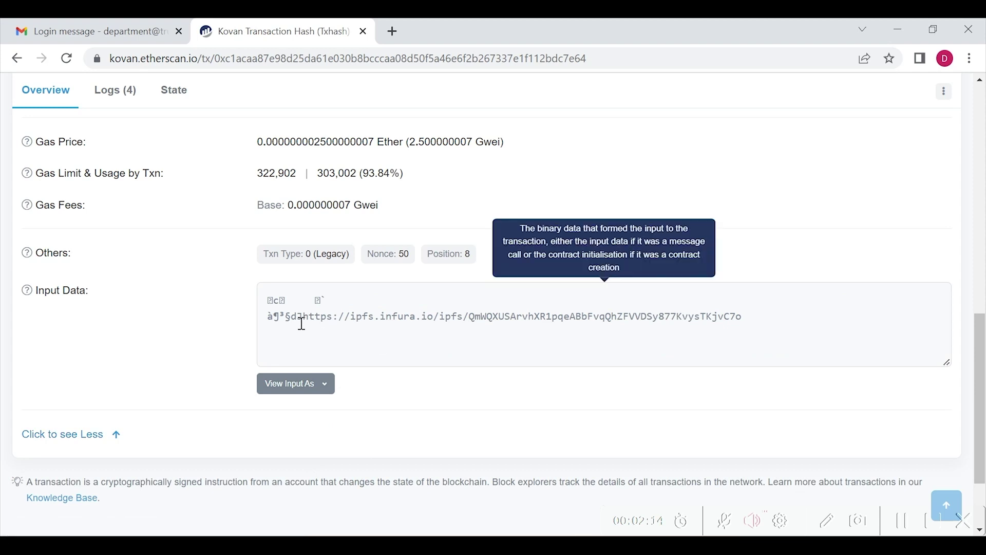
drag(304, 318, 755, 322)
key(ctrl+c)
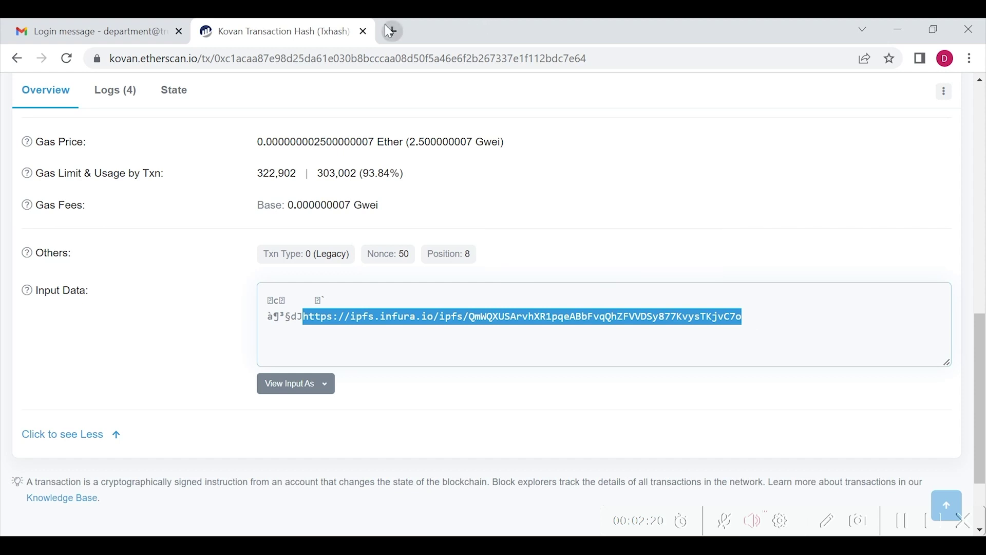
click(390, 31)
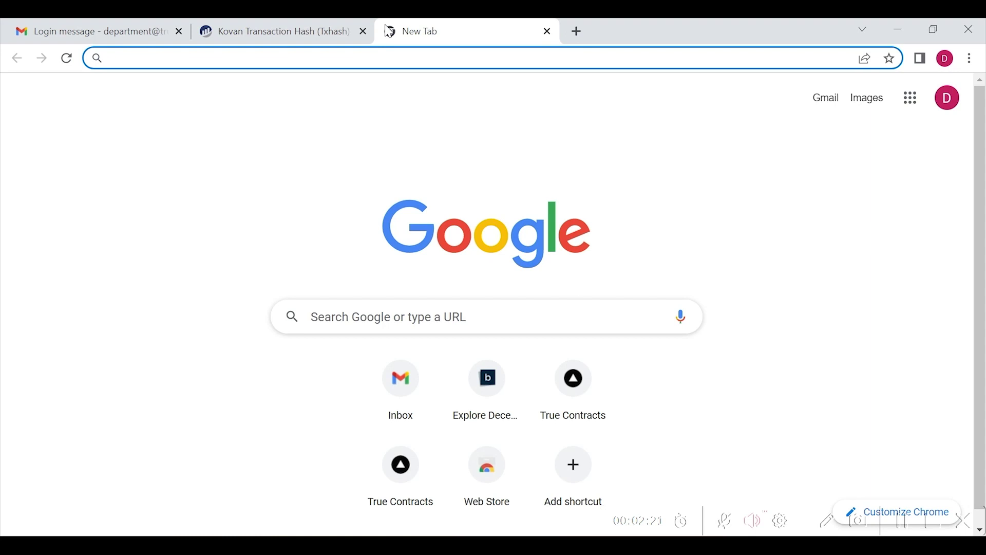
Load the Final Settlement NFT metadata from the pasted IPFS URL and select its image link.
key(ctrl+v)
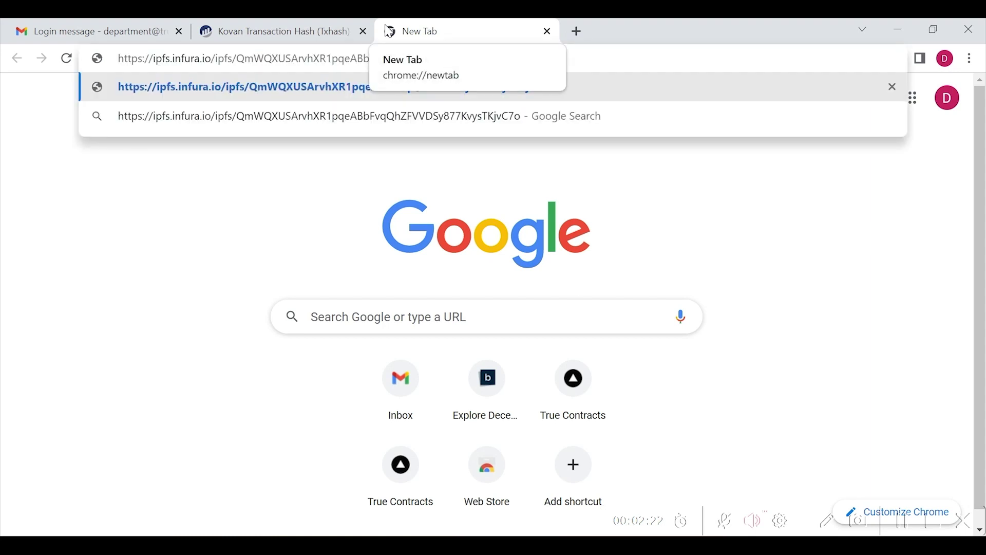
key(Return)
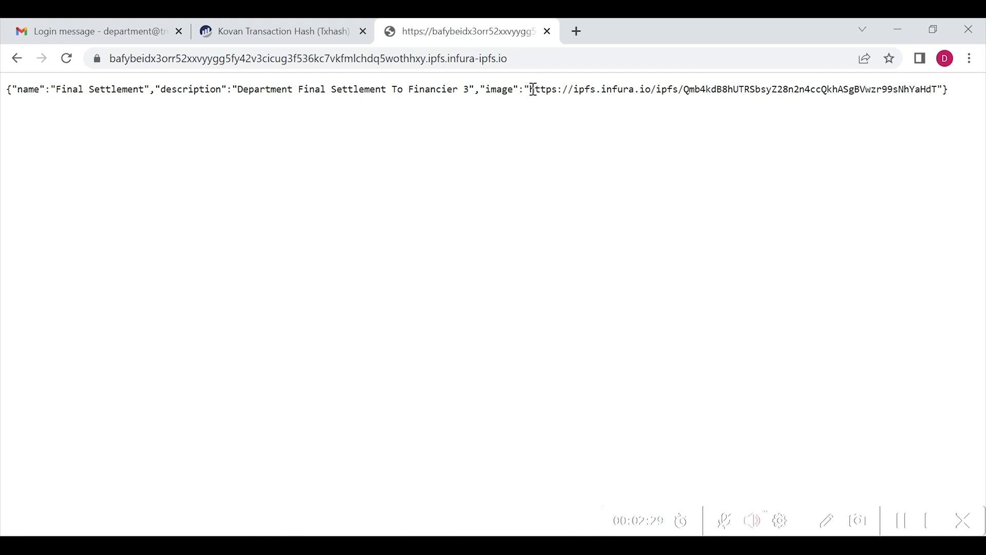
drag(533, 90, 939, 103)
key(ctrl+c)
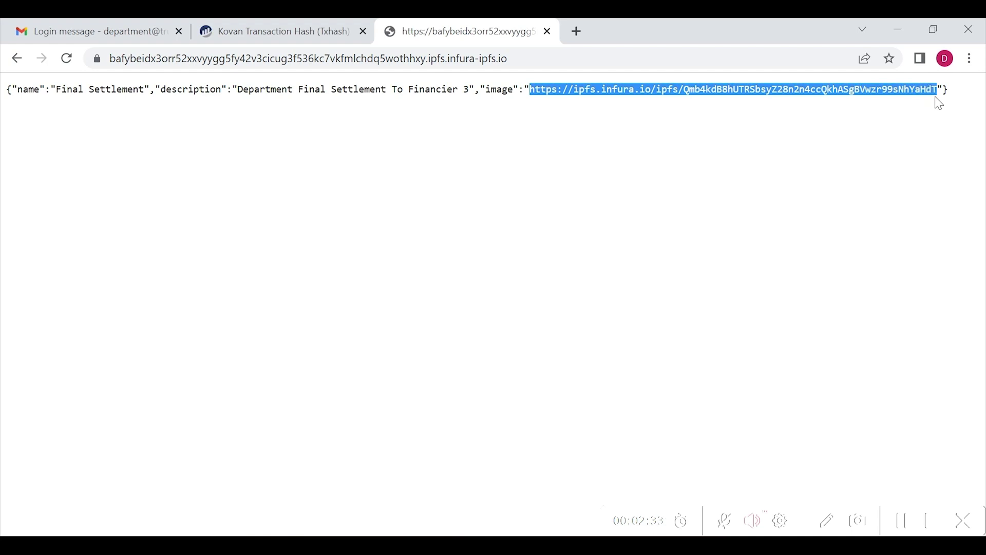
click(577, 32)
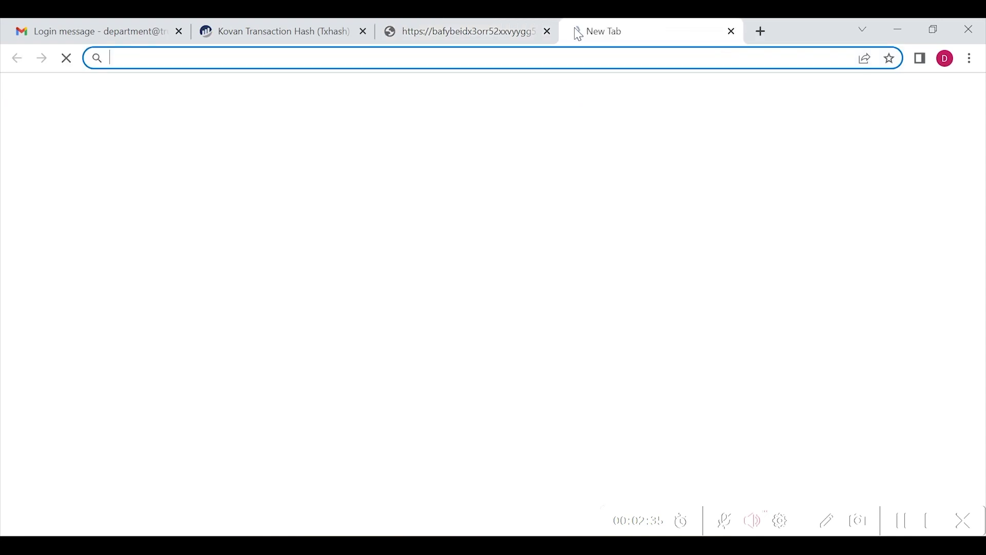
Load the image URL and review the Payment Receipt PDF showing $914,000.00 paid in full to Financier 3.
key(ctrl+v)
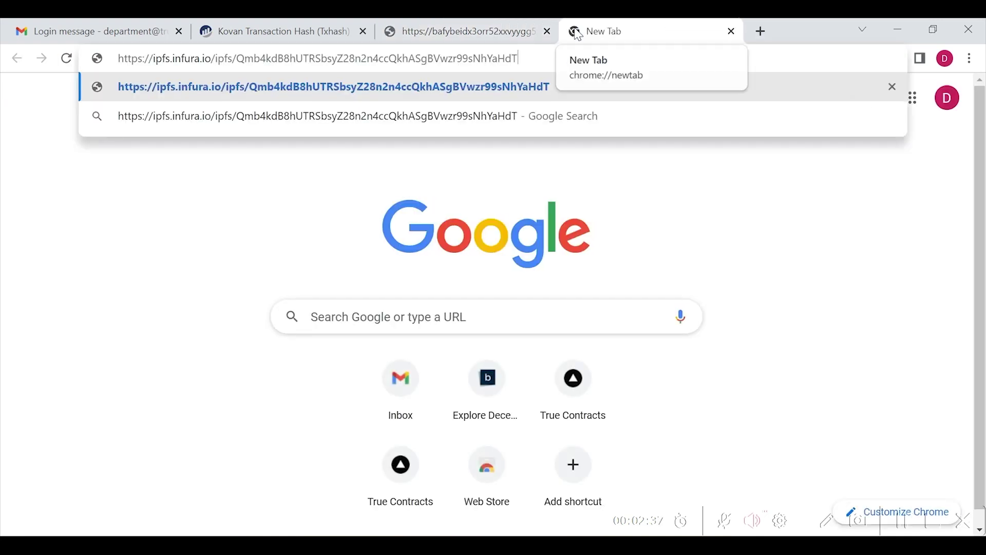
key(Return)
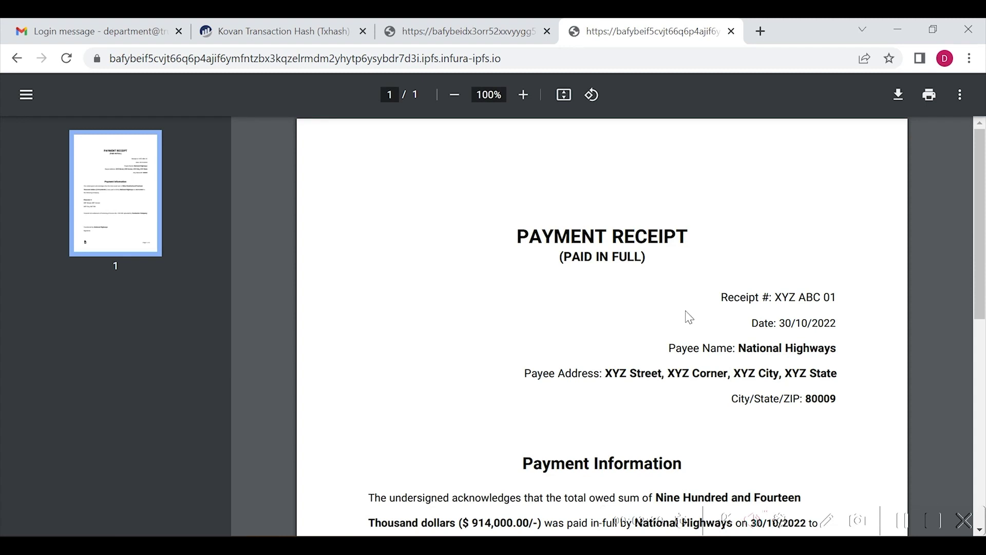
scroll(688, 317, down, 3)
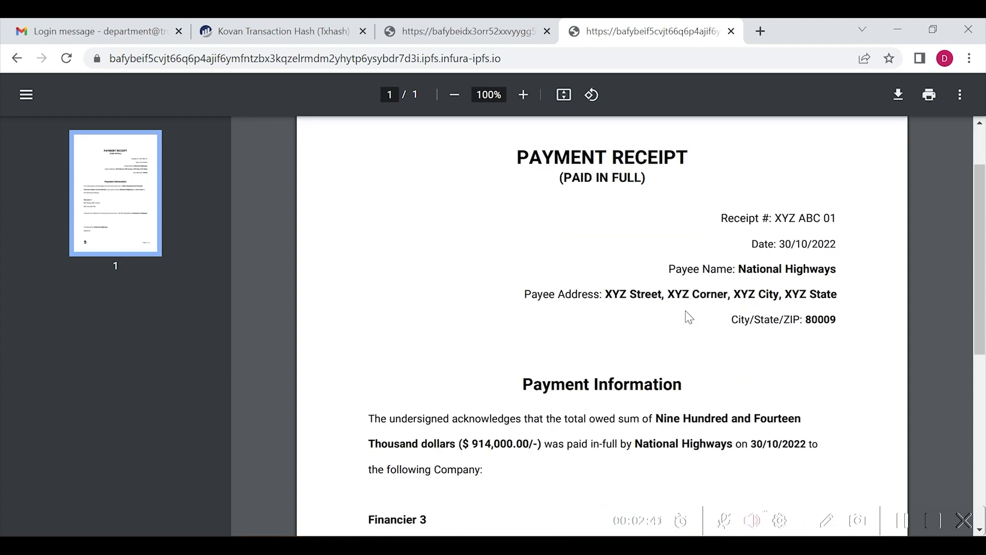
scroll(689, 317, down, 3)
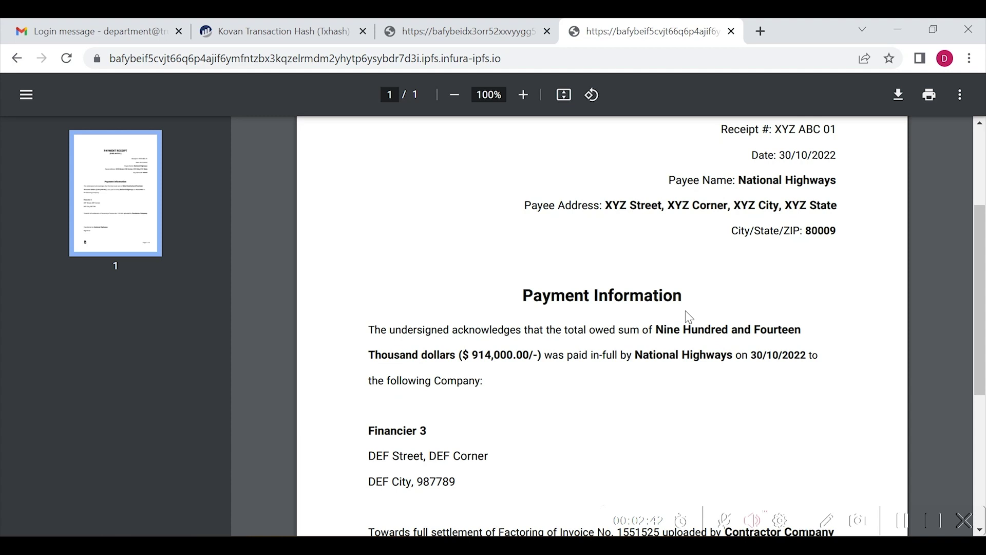
scroll(689, 317, down, 3)
scroll(689, 317, down, 3)
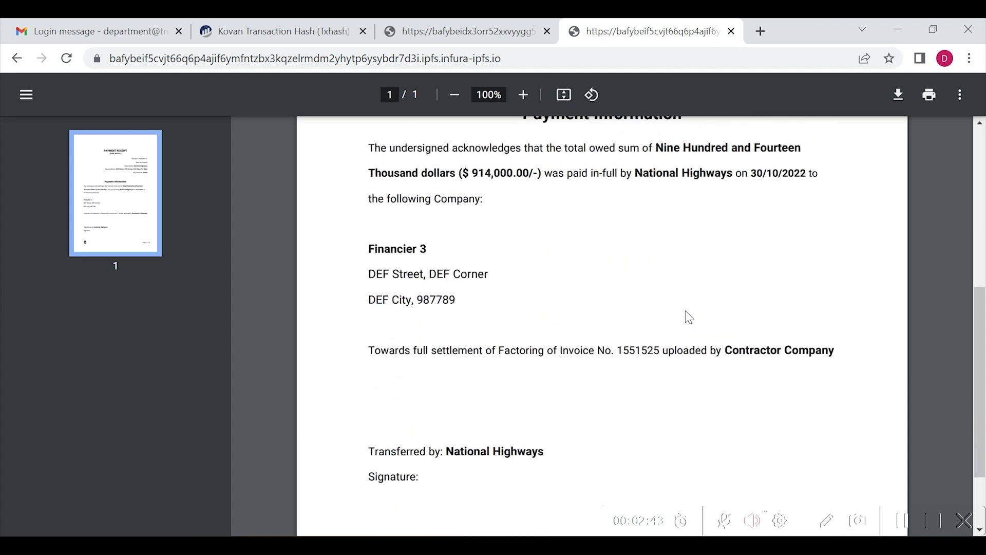
scroll(689, 317, down, 3)
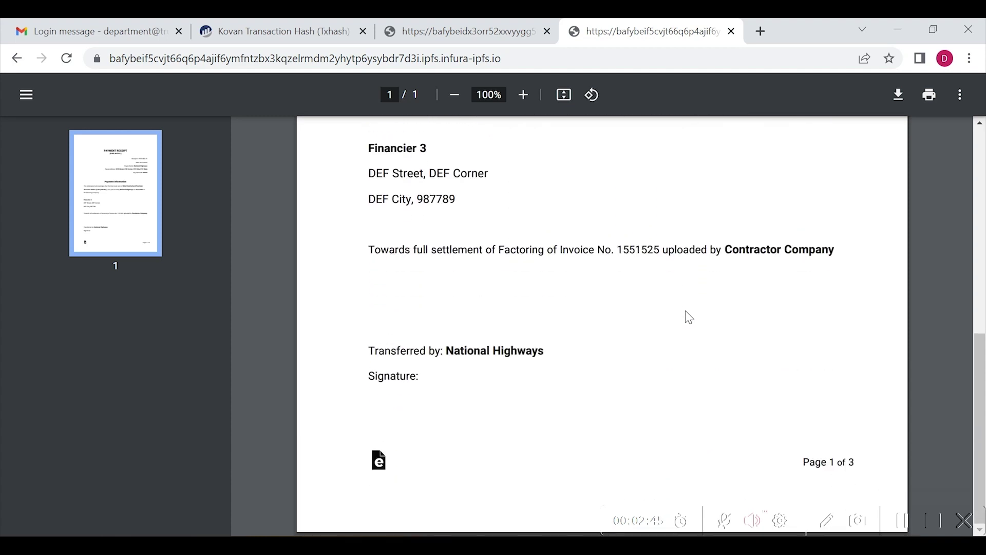
scroll(689, 317, up, 5)
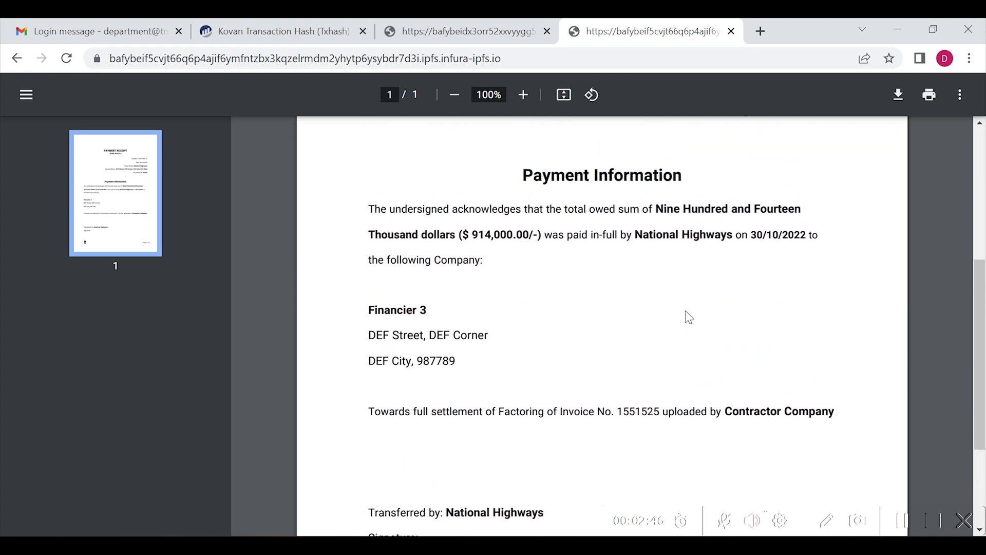